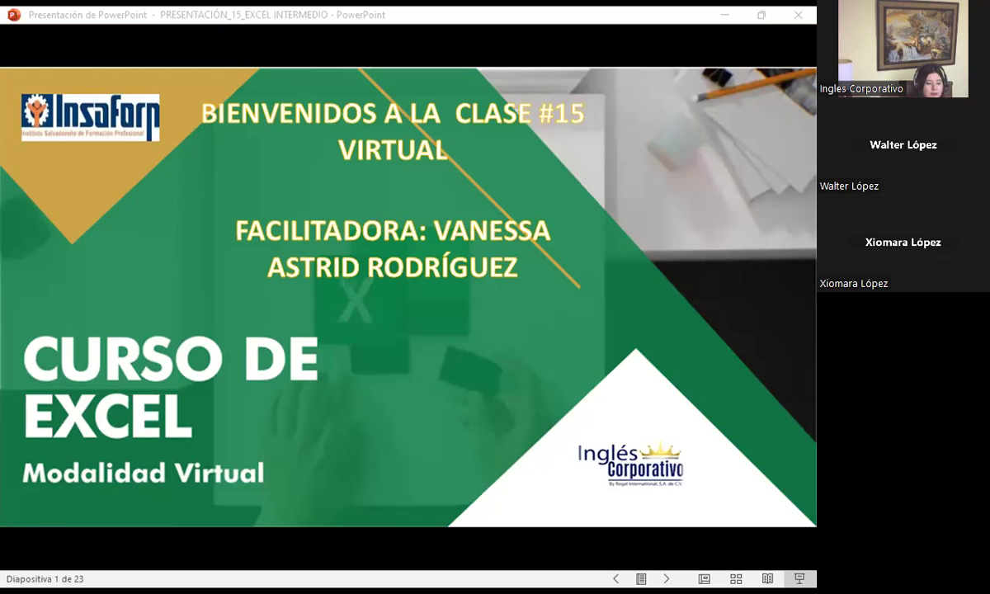
Switch from the PowerPoint slideshow to the Excel Intermedio course outline page.
{"action": "key", "text": "alt+Tab"}
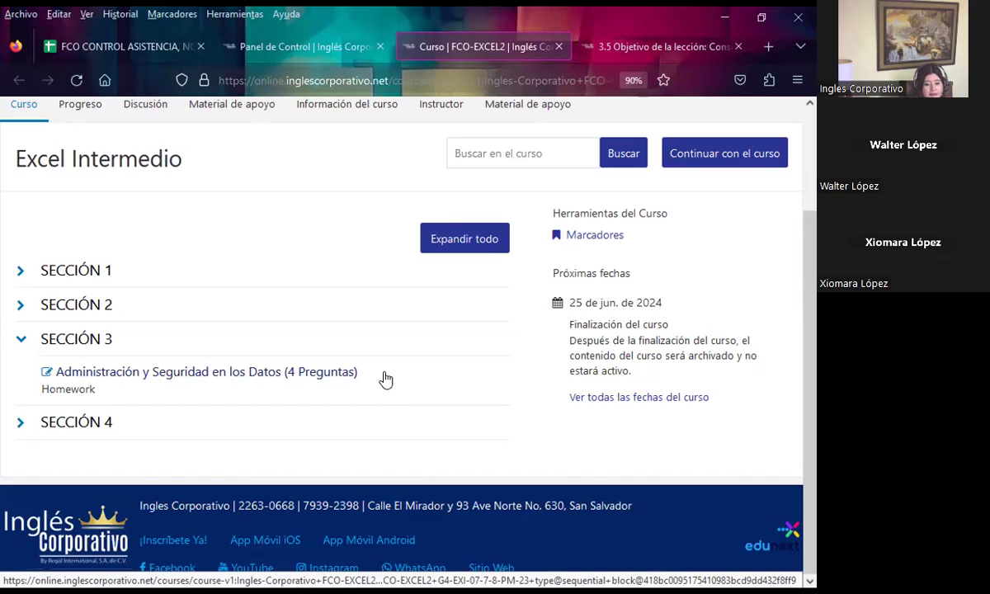
Expand SECCIÓN 4 to list its data-analysis homework and the Examen Final.
{"action": "left_click", "coordinate": [18, 422]}
{"action": "scroll", "coordinate": [461, 424], "scroll_direction": "down", "scroll_amount": 2}
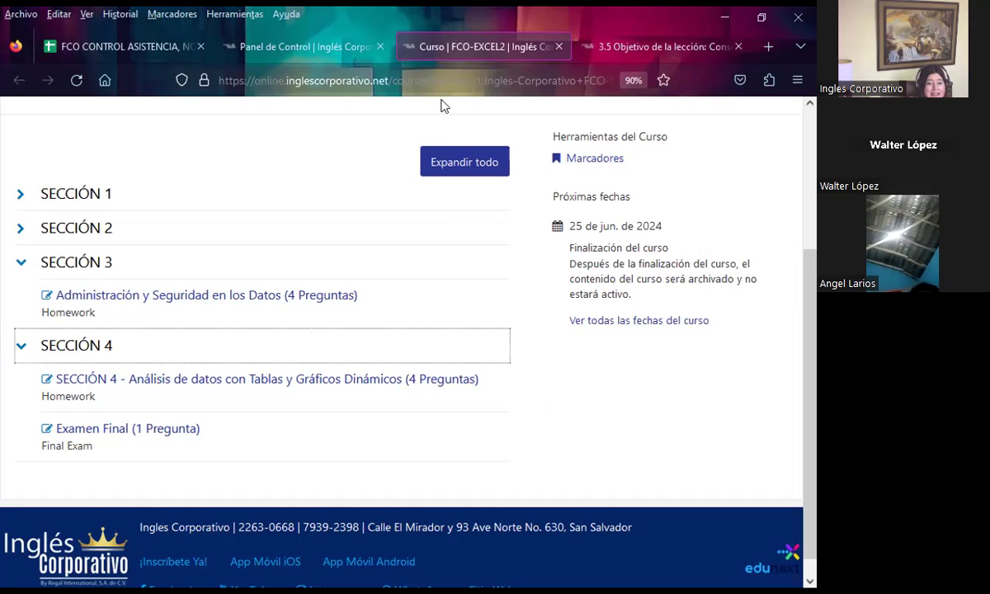
Go to the tab for lesson 3.5 'Objetivo de la lección: Consolidar datos'.
{"action": "left_click", "coordinate": [645, 52]}
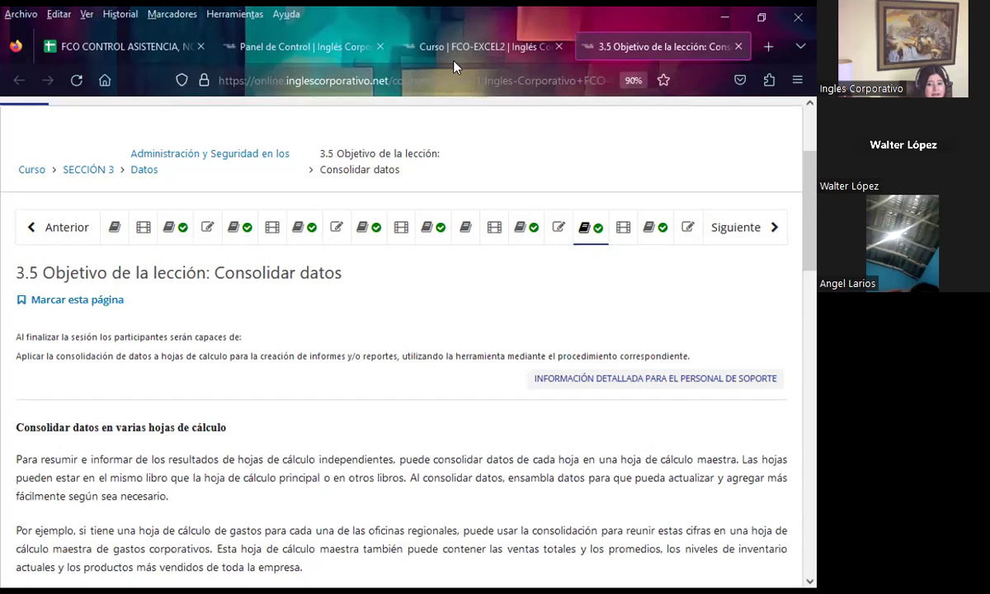
Move on to the 'Foro de discusión y preguntas clase #15' forum page.
{"action": "left_click", "coordinate": [648, 227]}
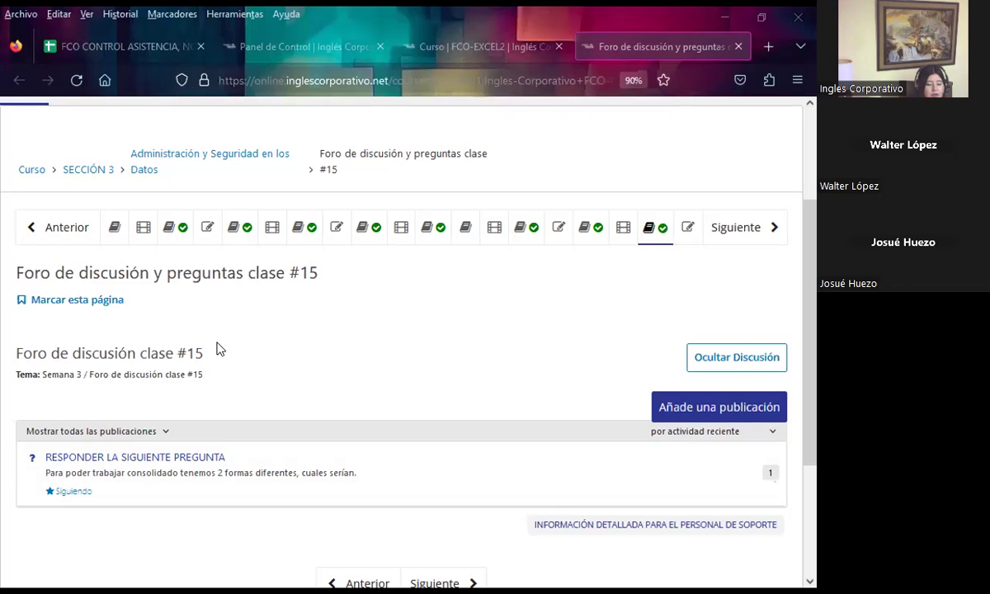
Switch back to the PowerPoint slideshow on the class #15 title slide, 1 of 23.
{"action": "key", "text": "alt+Tab"}
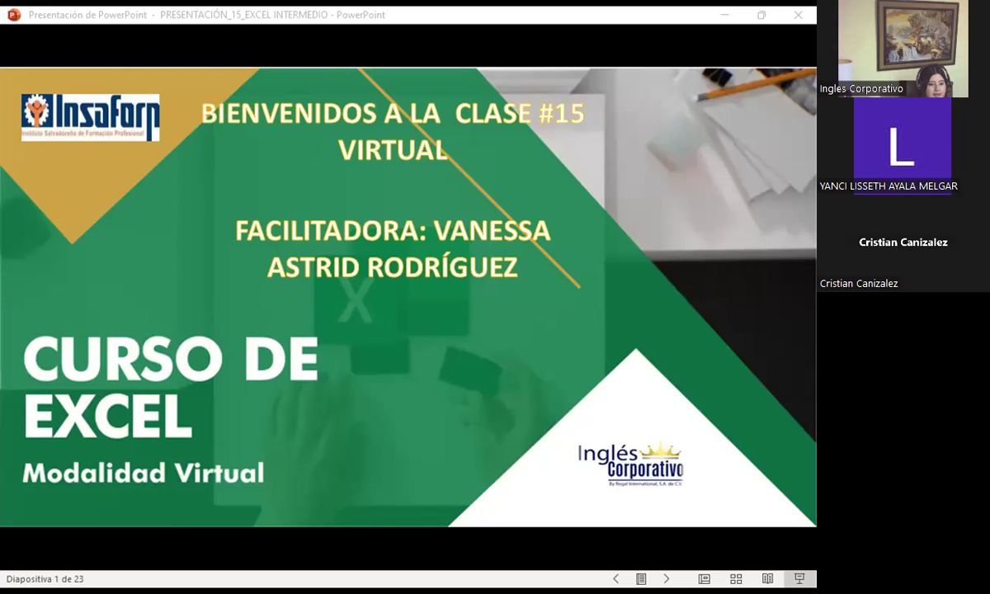
Advance past the session and agenda slides to the general objective slide, 4 of 23.
{"action": "left_click", "coordinate": [495, 376]}
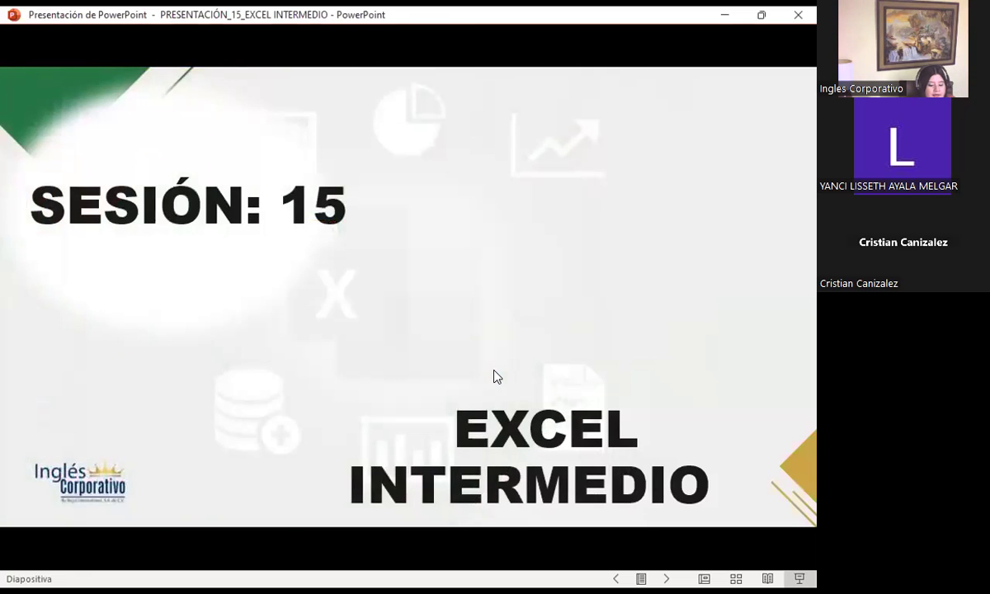
{"action": "left_click", "coordinate": [496, 376]}
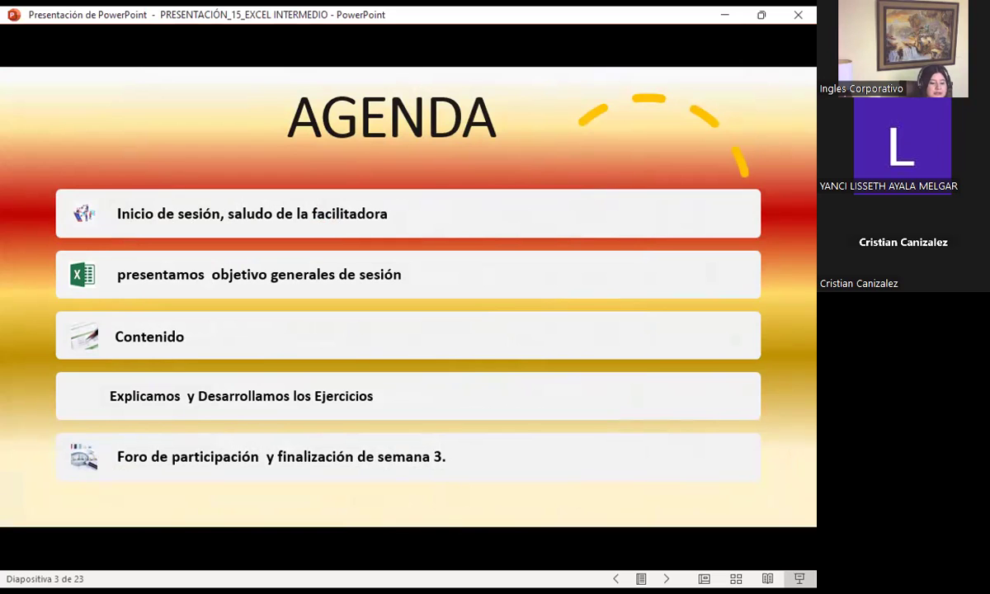
{"action": "key", "text": "Right"}
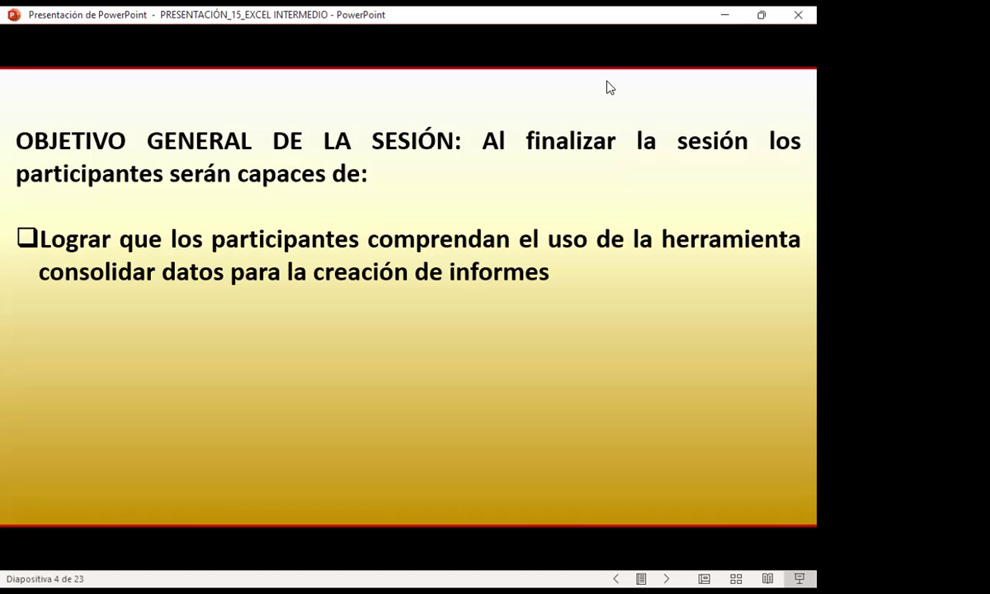
Advance to slide 5 on merging data into a master sheet and reveal its CONSOLIDAR title.
{"action": "left_click", "coordinate": [610, 86]}
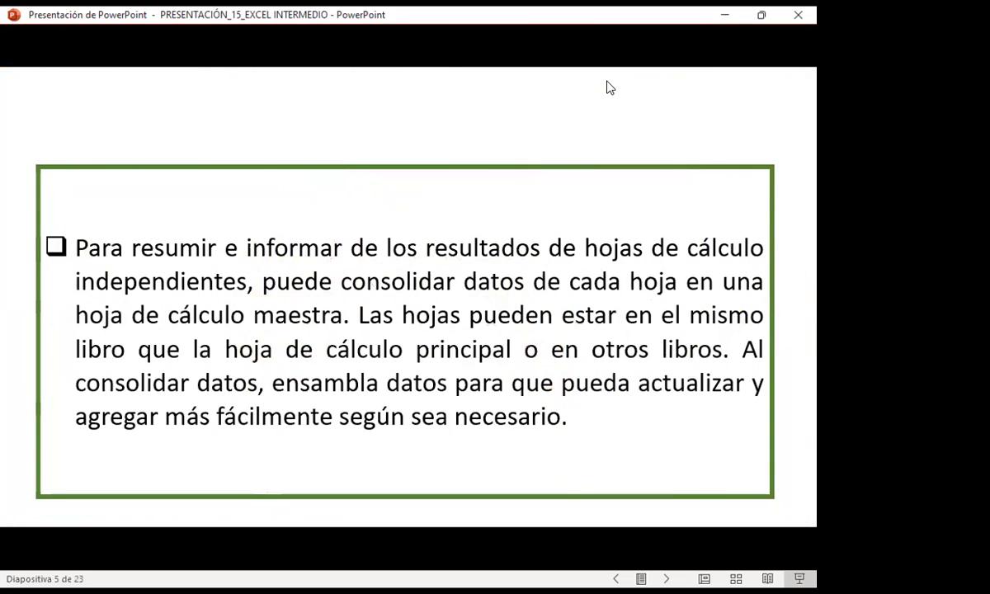
{"action": "left_click", "coordinate": [610, 88]}
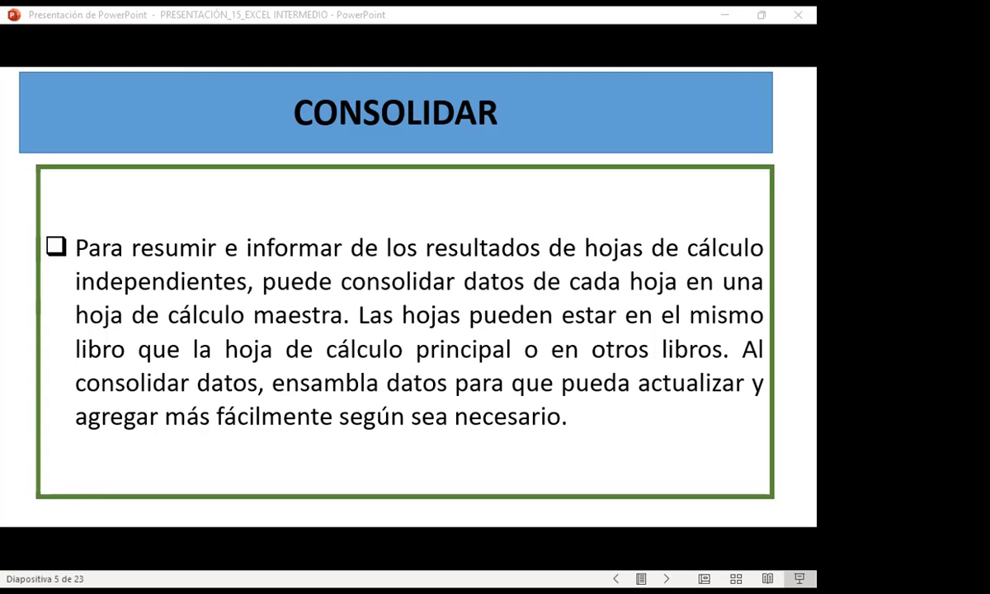
Advance to slide 6 on consolidating by position and by category.
{"action": "left_click", "coordinate": [631, 444]}
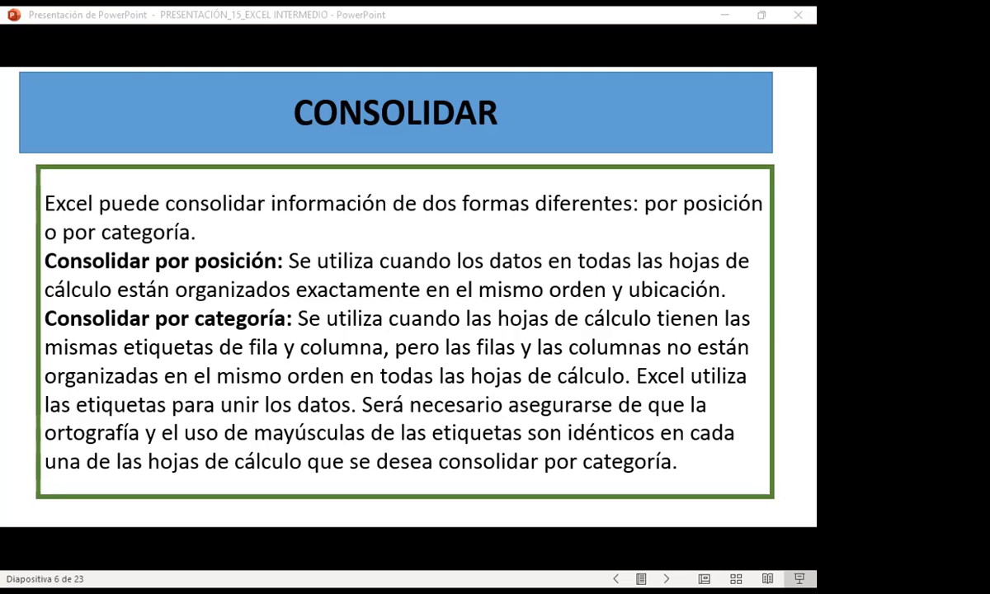
Advance to slide 7, which defines consolidating data in Excel.
{"action": "left_click", "coordinate": [500, 262]}
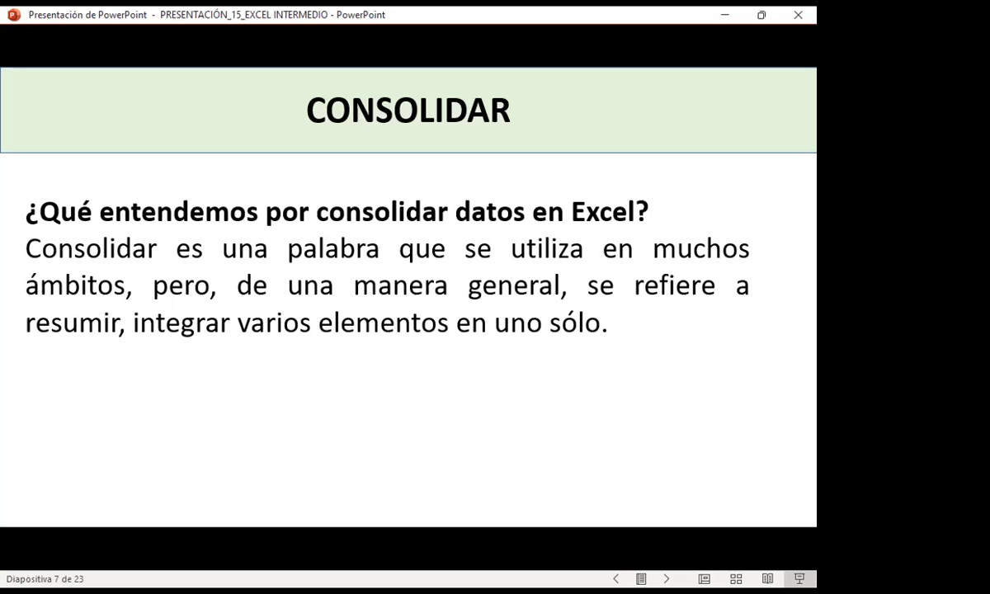
Advance to slide 8, the CURSO DE EXCEL Modalidad Virtual slide.
{"action": "key", "text": "Right"}
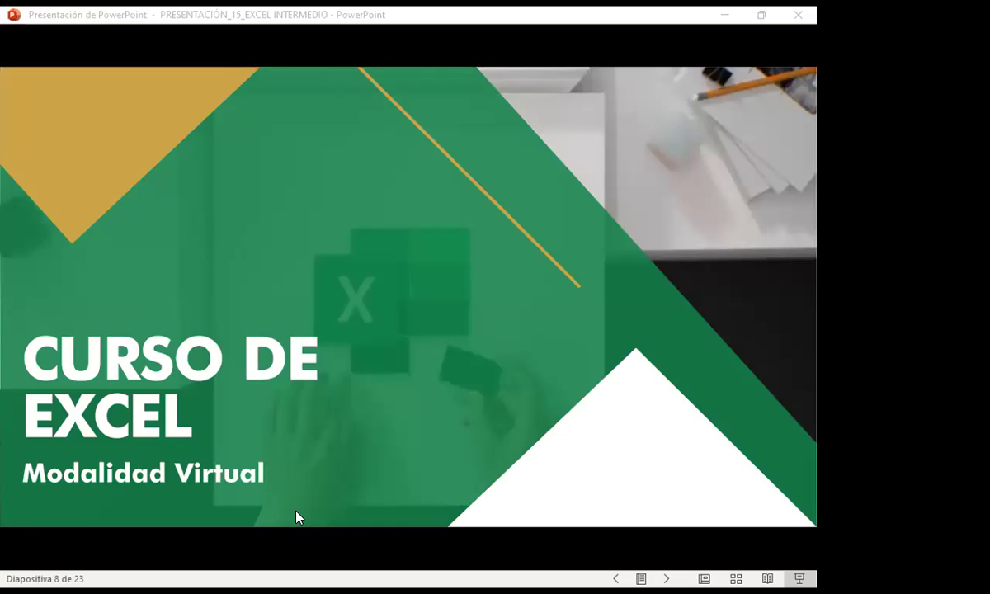
Bring the Excel workbook to the front and select cell D6 under Cantidades on REPORTE CONSOLIDADO.
{"action": "left_click", "coordinate": [647, 392]}
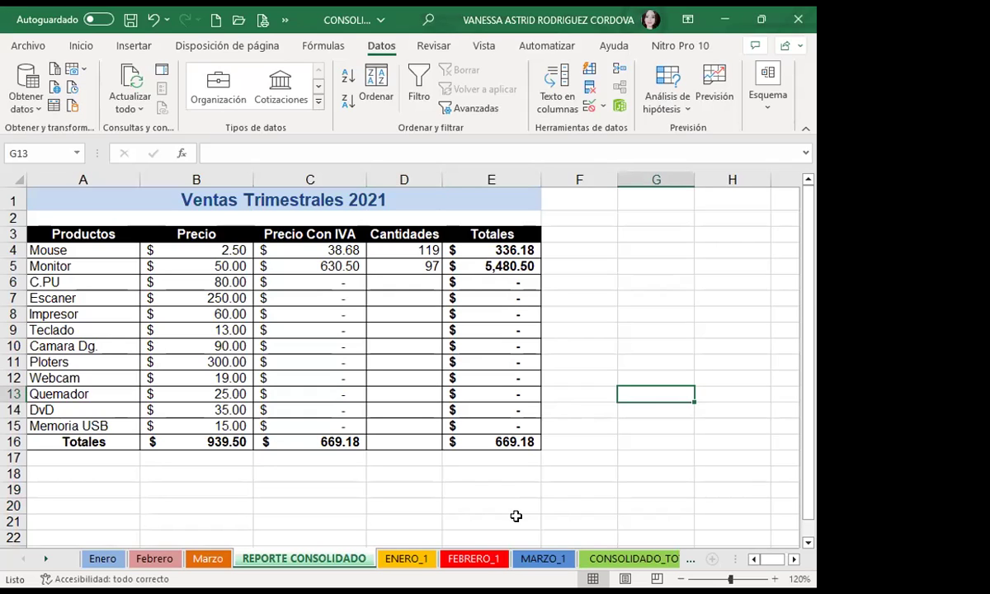
{"action": "left_click", "coordinate": [404, 280]}
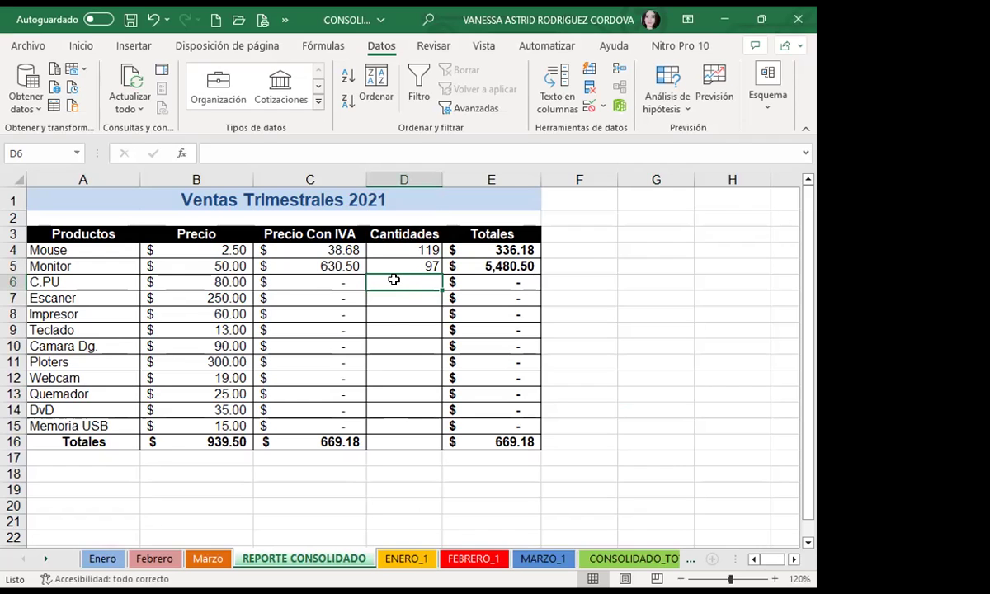
Flip through the Enero, Febrero and Marzo sheets and return to REPORTE CONSOLIDADO.
{"action": "left_click", "coordinate": [103, 558]}
{"action": "left_click", "coordinate": [152, 559]}
{"action": "left_click", "coordinate": [205, 560]}
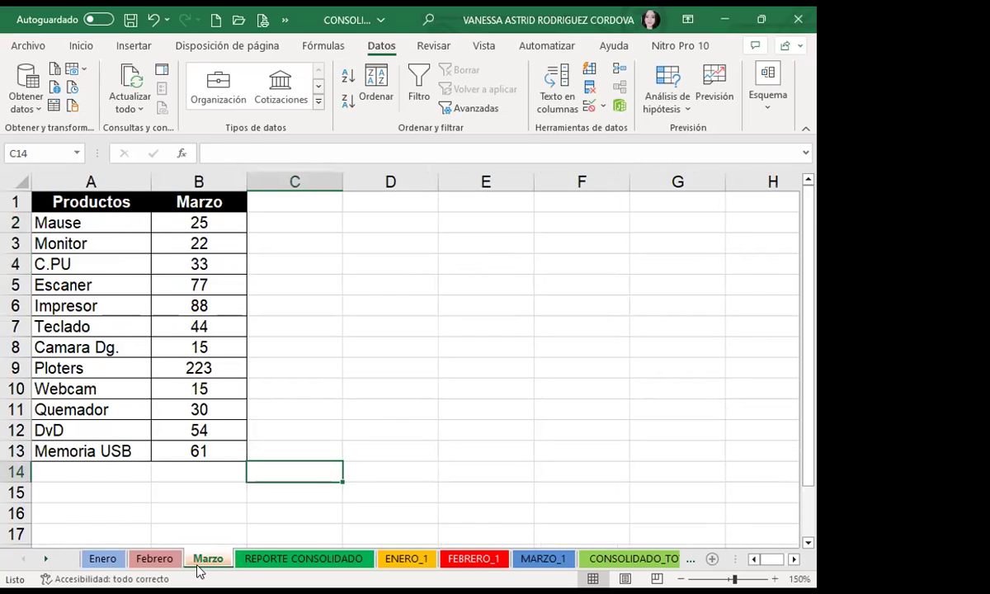
{"action": "left_click", "coordinate": [102, 558]}
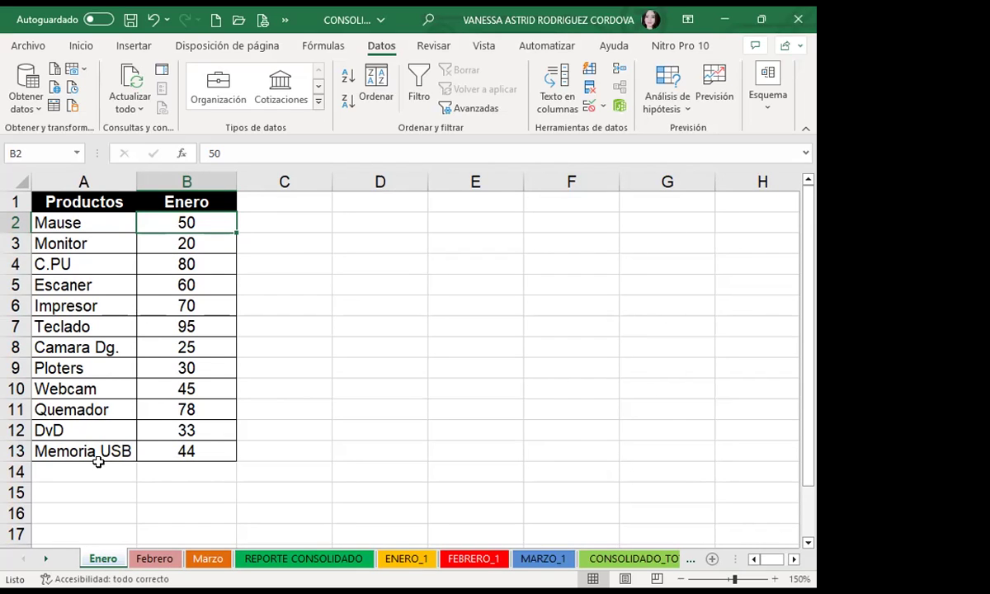
{"action": "left_click", "coordinate": [157, 559]}
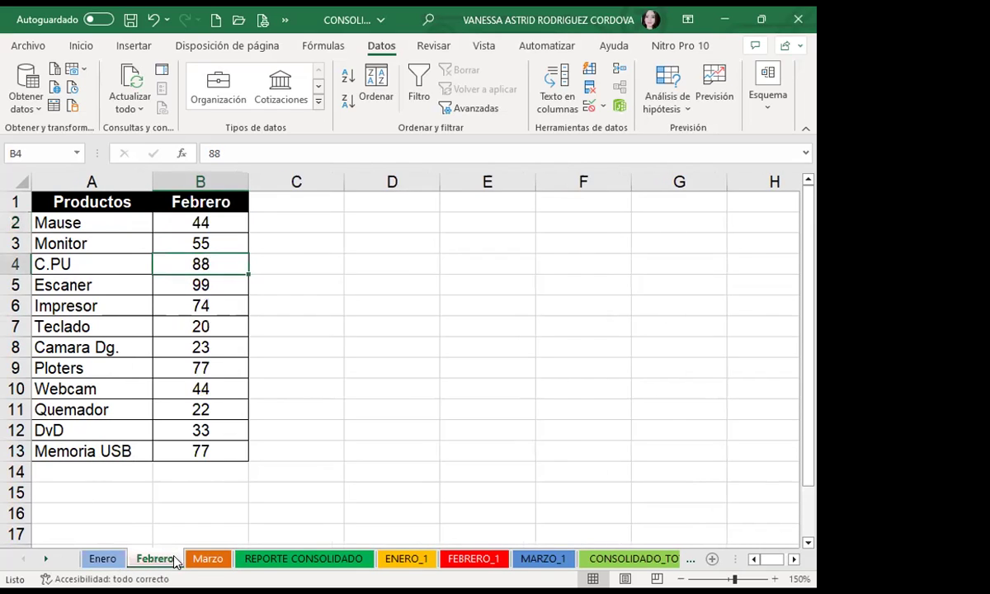
{"action": "left_click", "coordinate": [206, 559]}
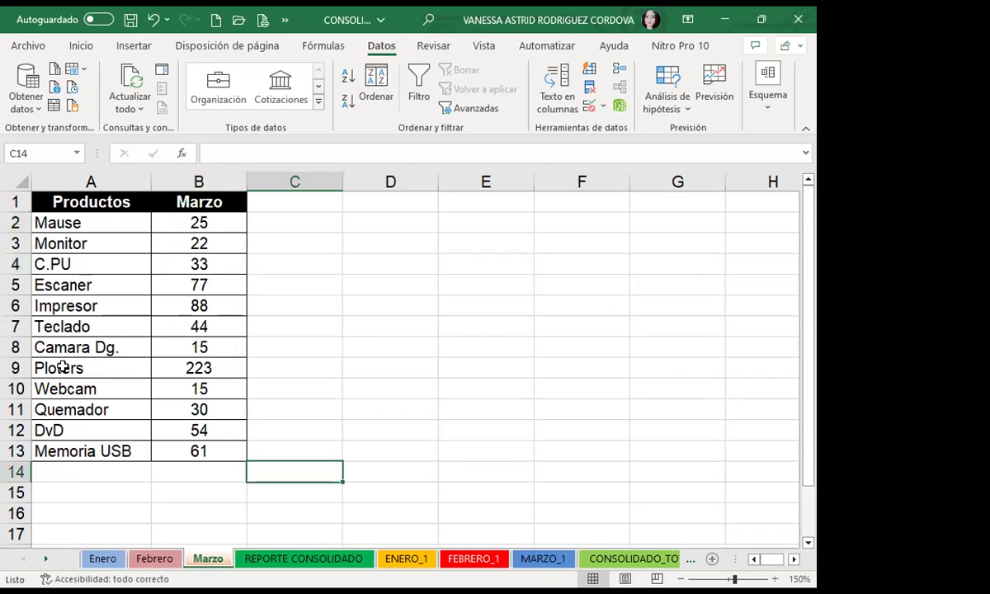
{"action": "left_click", "coordinate": [262, 560]}
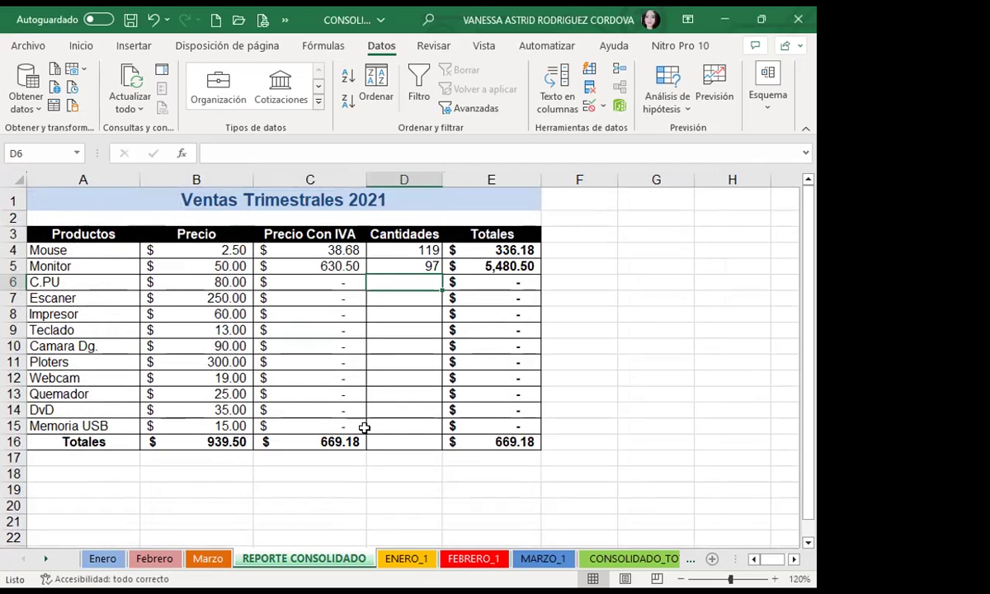
Check the Febrero quantities again, then pick D6 on REPORTE CONSOLIDADO for the consolidated quantity.
{"action": "left_click", "coordinate": [154, 561]}
{"action": "left_click", "coordinate": [103, 560]}
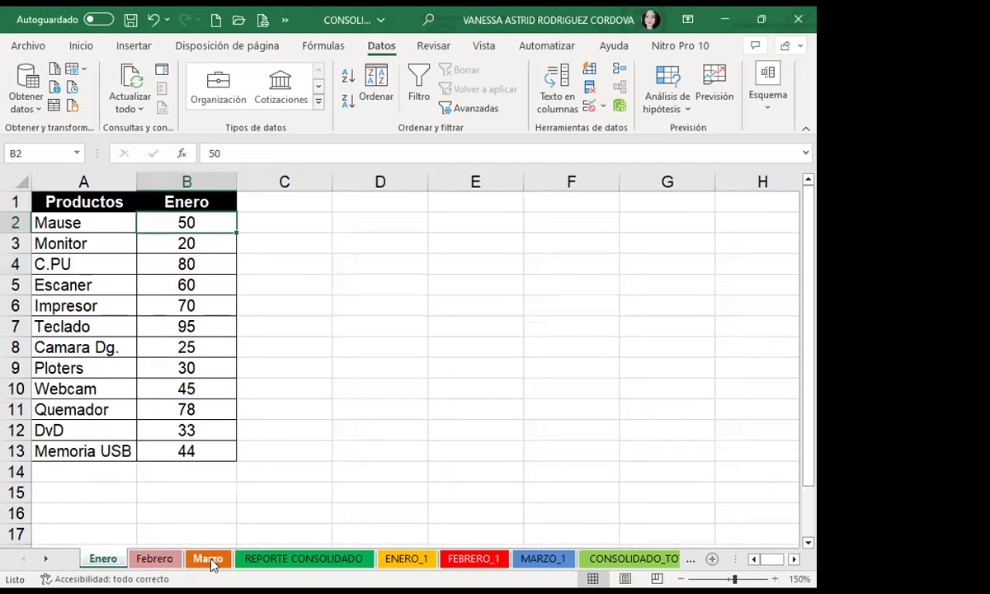
{"action": "left_click", "coordinate": [208, 561]}
{"action": "left_click", "coordinate": [285, 560]}
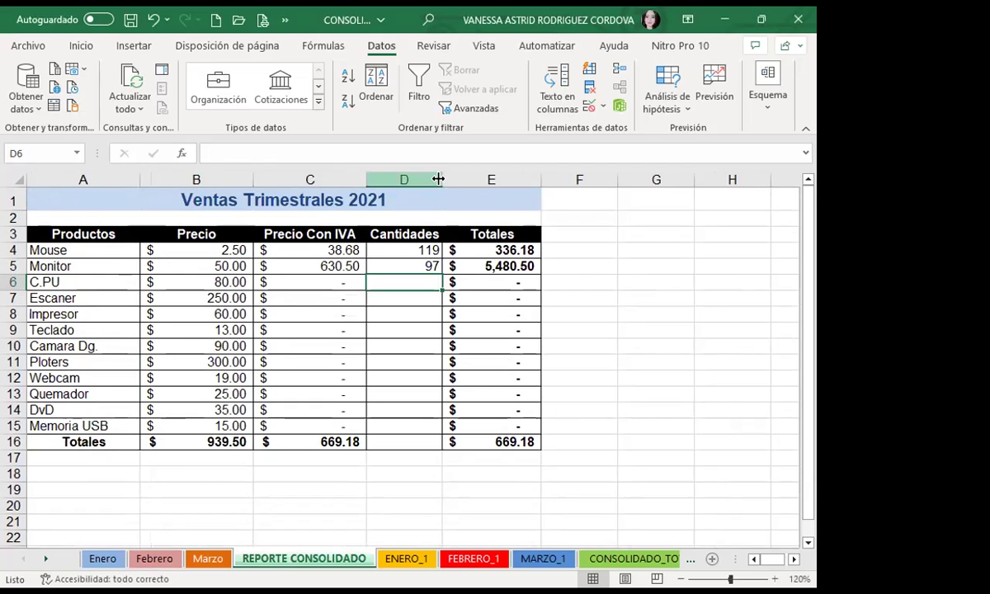
{"action": "left_click", "coordinate": [154, 559]}
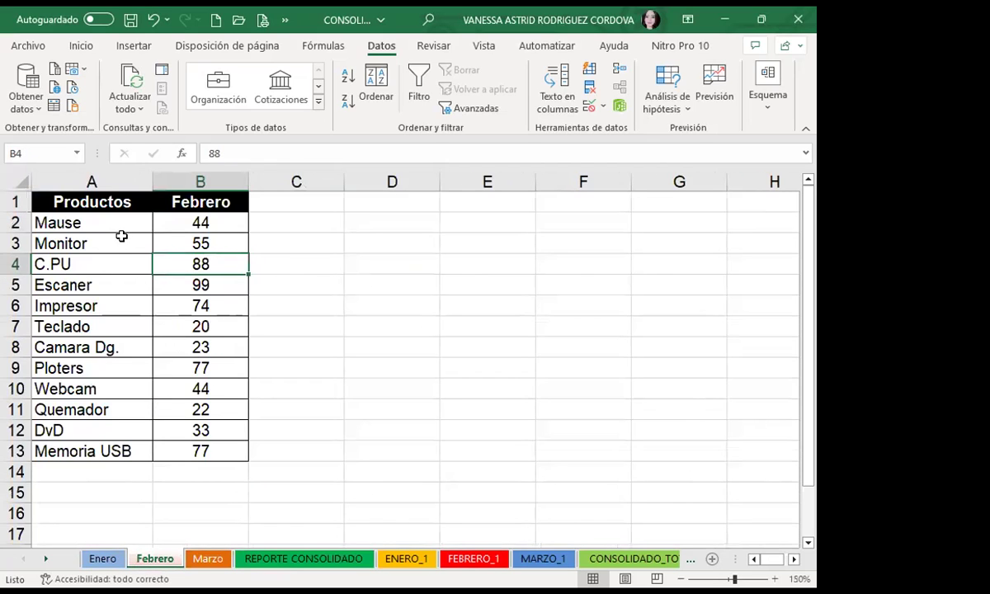
{"action": "left_click", "coordinate": [279, 561]}
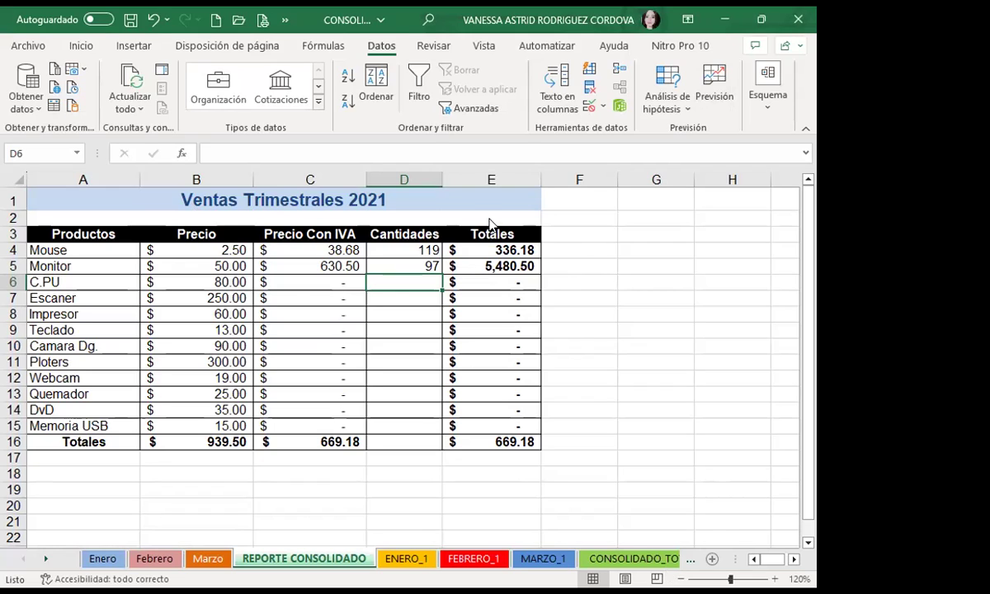
{"action": "left_click", "coordinate": [388, 282]}
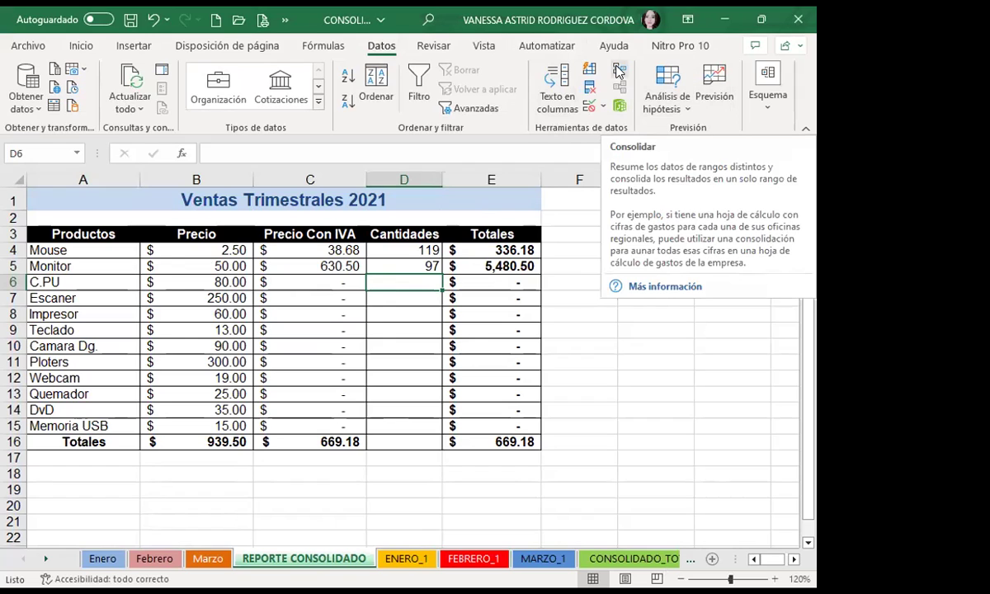
In Consolidar, delete the old Enero, Febrero and Marzo references, leaving the Referencia box ready.
{"action": "left_click", "coordinate": [618, 71]}
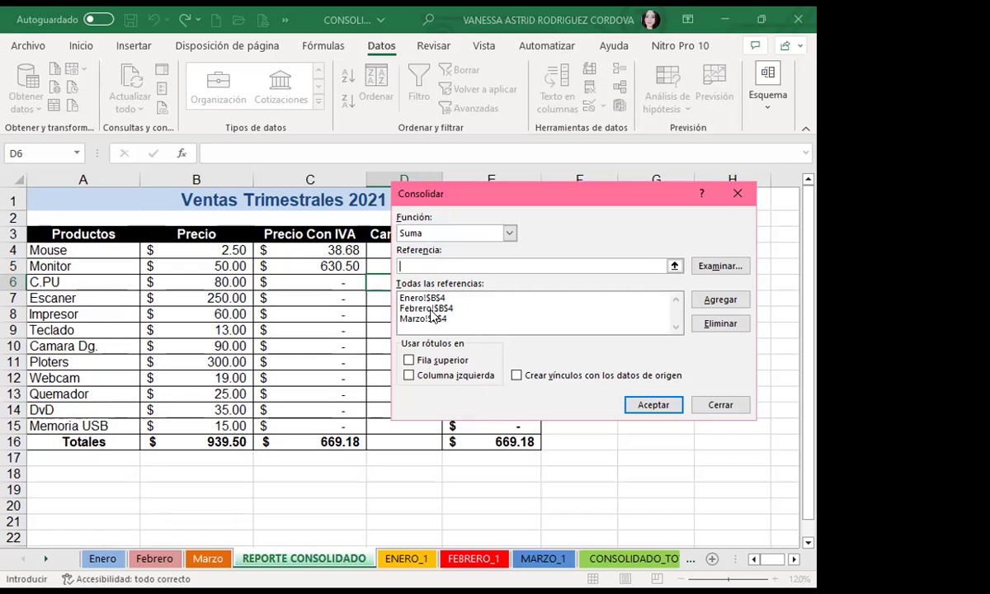
{"action": "left_click", "coordinate": [408, 298]}
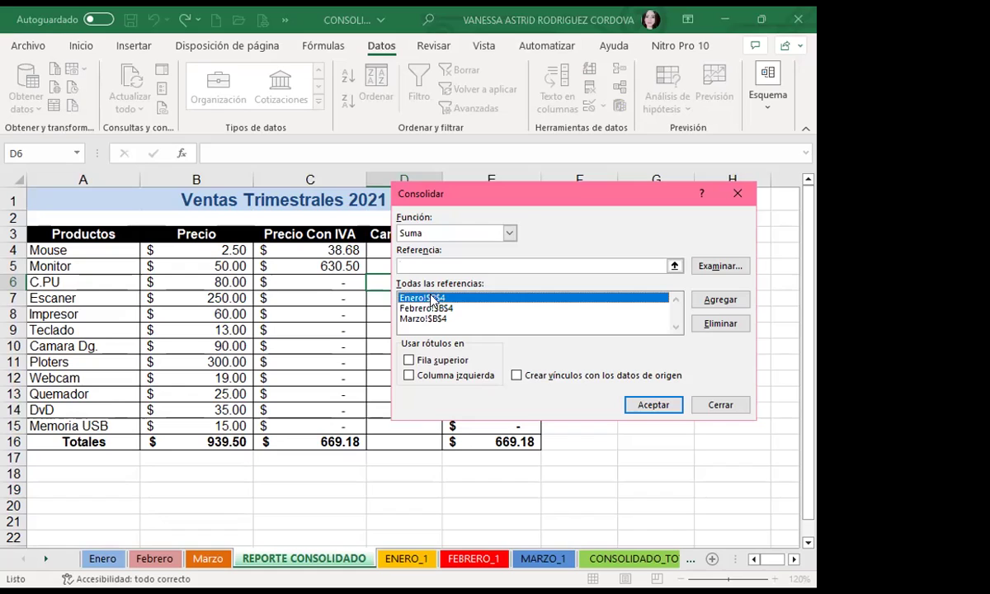
{"action": "left_click", "coordinate": [719, 323]}
{"action": "left_click", "coordinate": [422, 298]}
{"action": "left_click", "coordinate": [695, 325]}
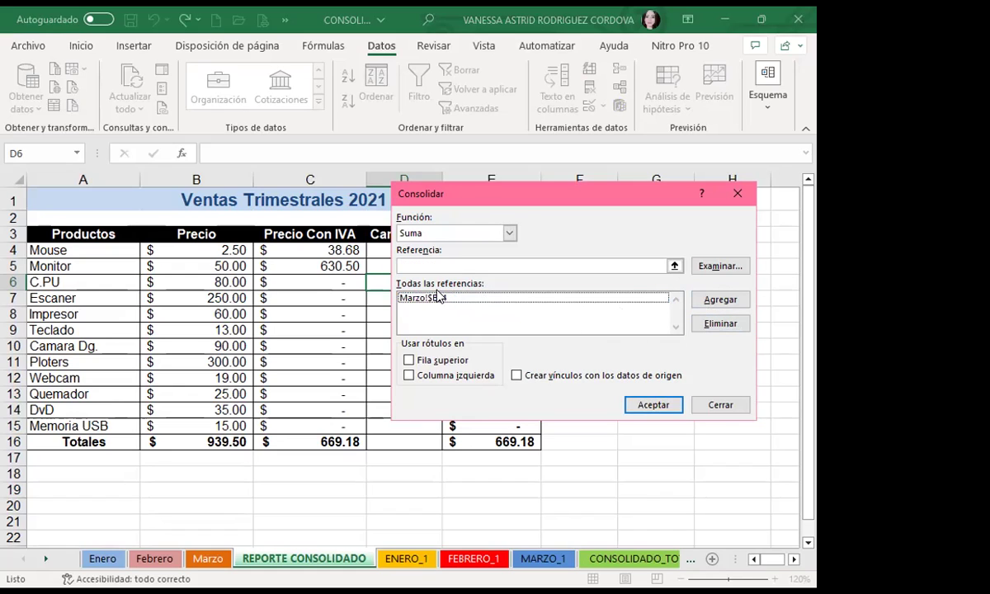
{"action": "left_click", "coordinate": [504, 297]}
{"action": "left_click", "coordinate": [705, 325]}
{"action": "left_click", "coordinate": [404, 264]}
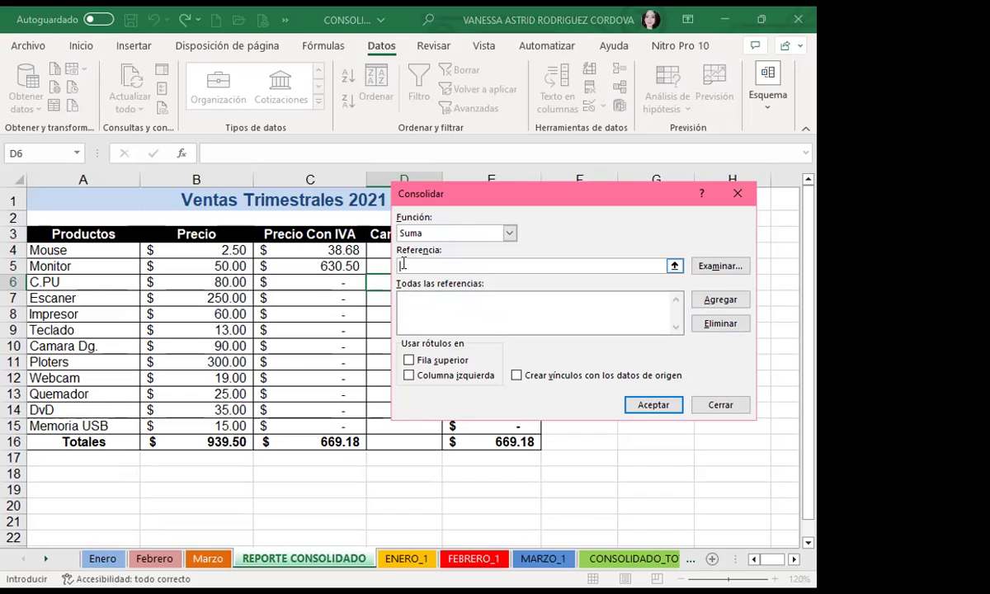
Keep Suma as the consolidation function, then close the Consolidar dialog without adding references.
{"action": "left_click", "coordinate": [509, 233]}
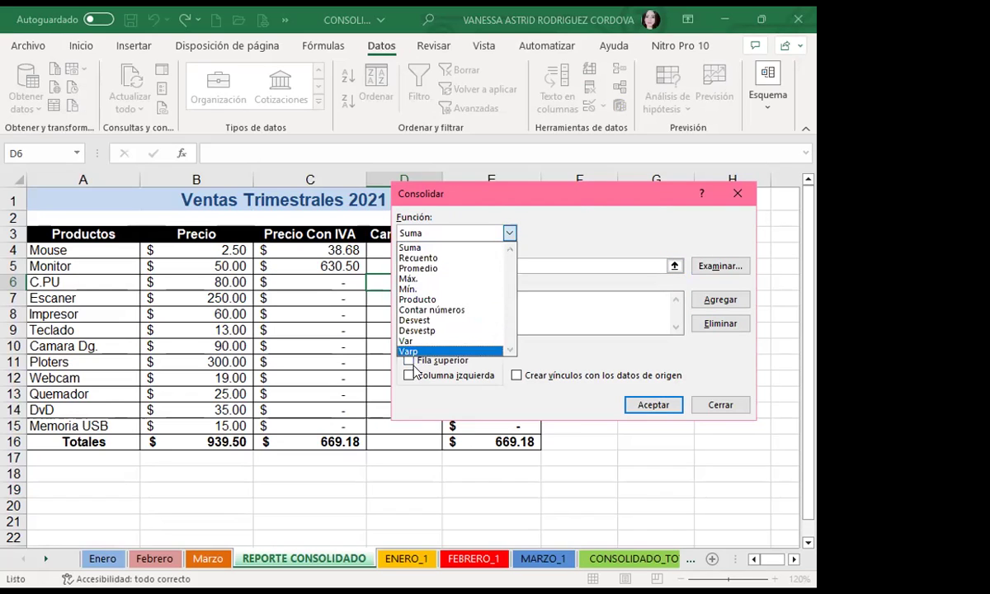
{"action": "left_click", "coordinate": [556, 231]}
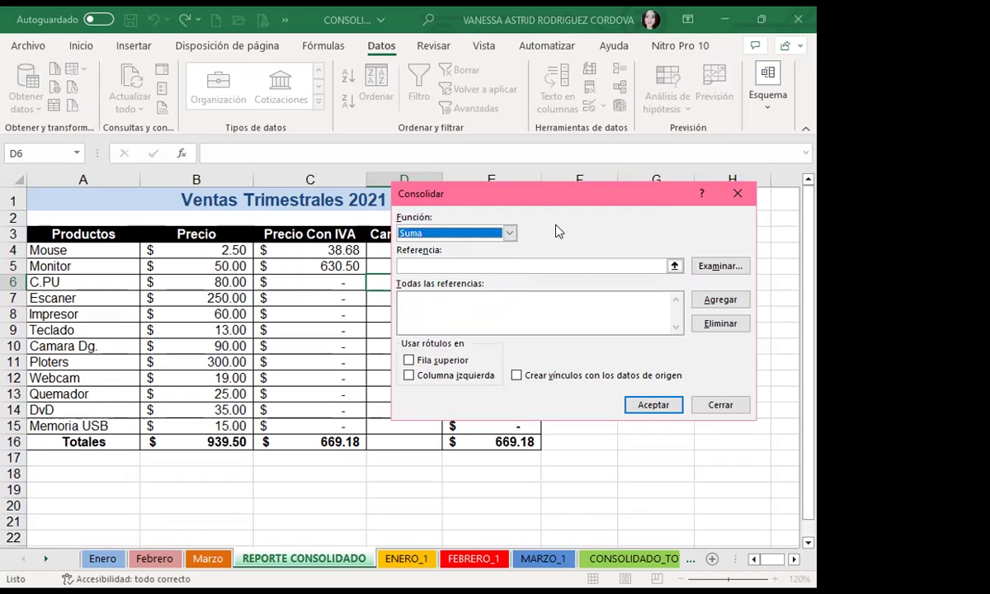
{"action": "left_click", "coordinate": [409, 264]}
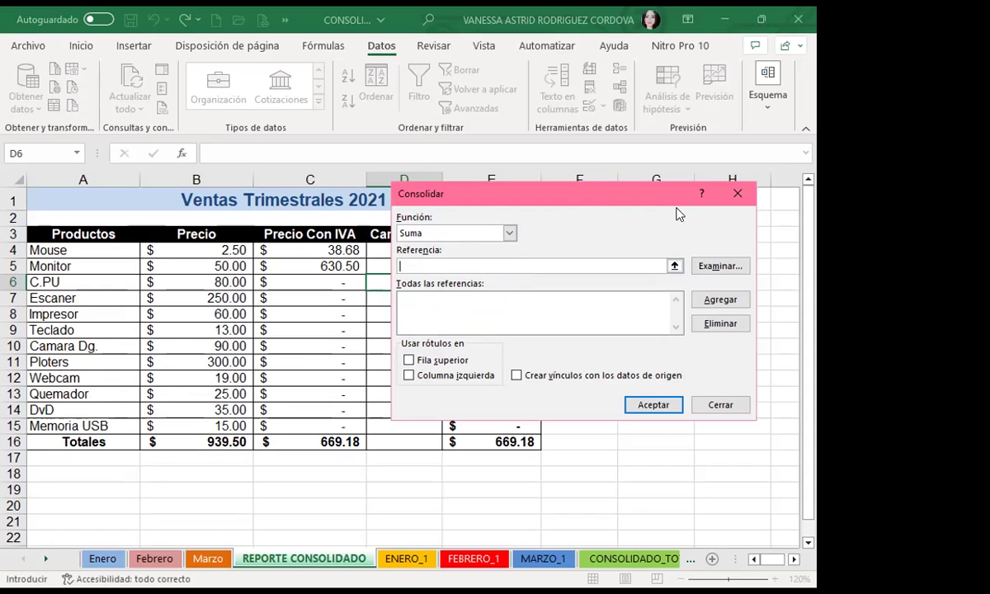
{"action": "left_click", "coordinate": [737, 194]}
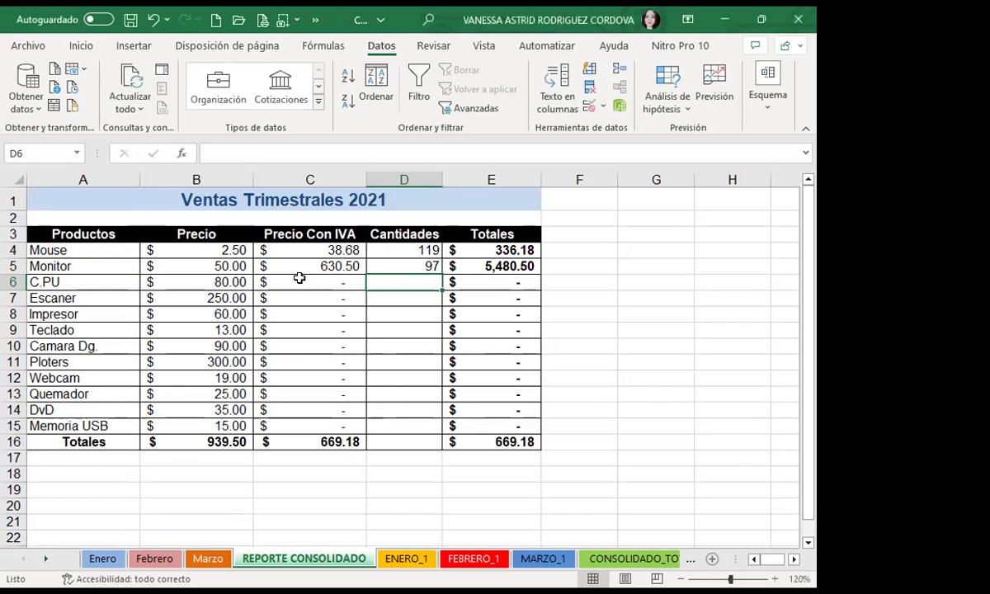
Inspect the price-with-IVA formula in C6 and the totals formula in E6, then reselect D6.
{"action": "left_click", "coordinate": [299, 278]}
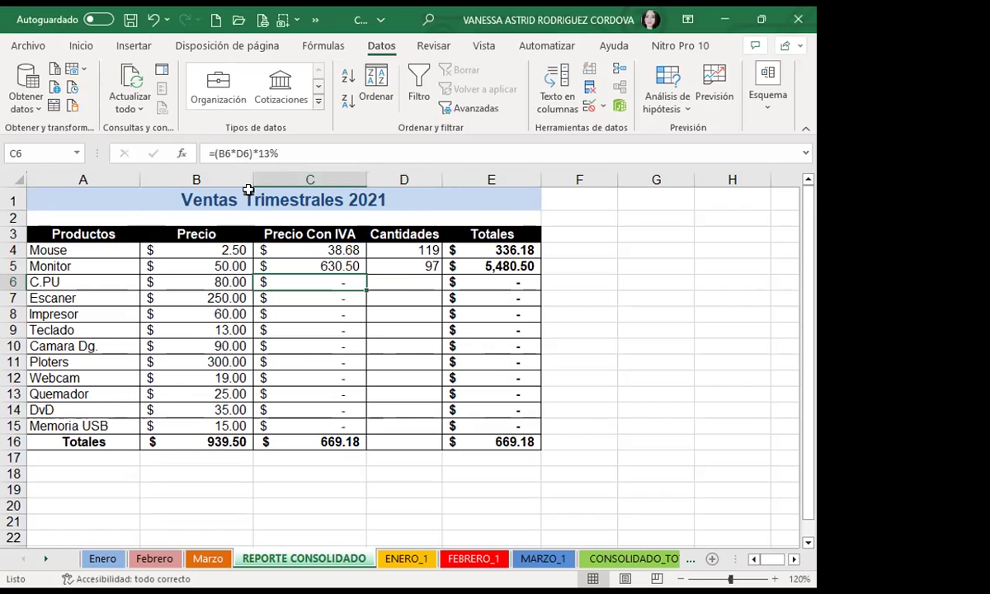
{"action": "left_click", "coordinate": [476, 280]}
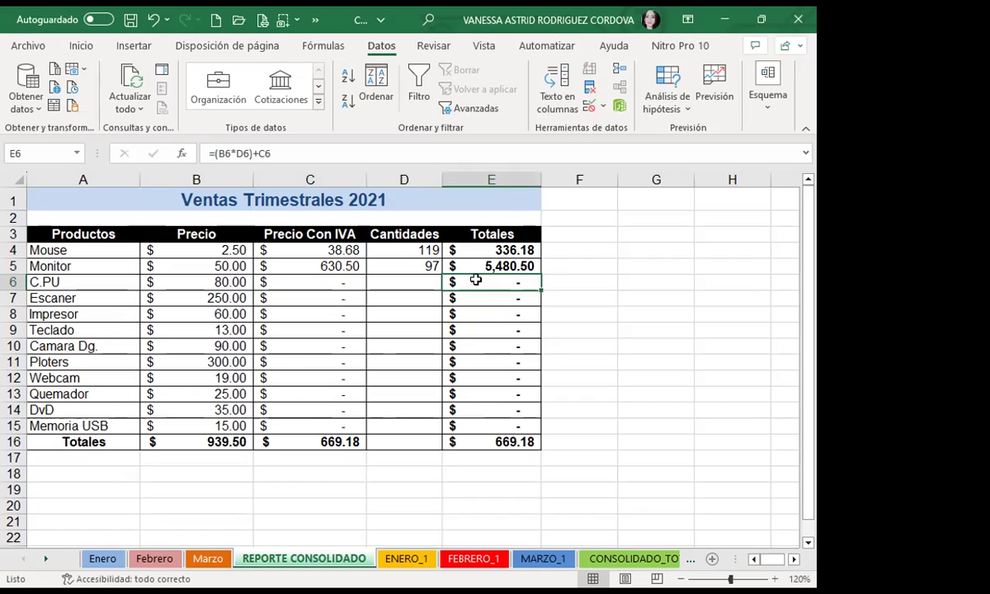
{"action": "left_click", "coordinate": [398, 282]}
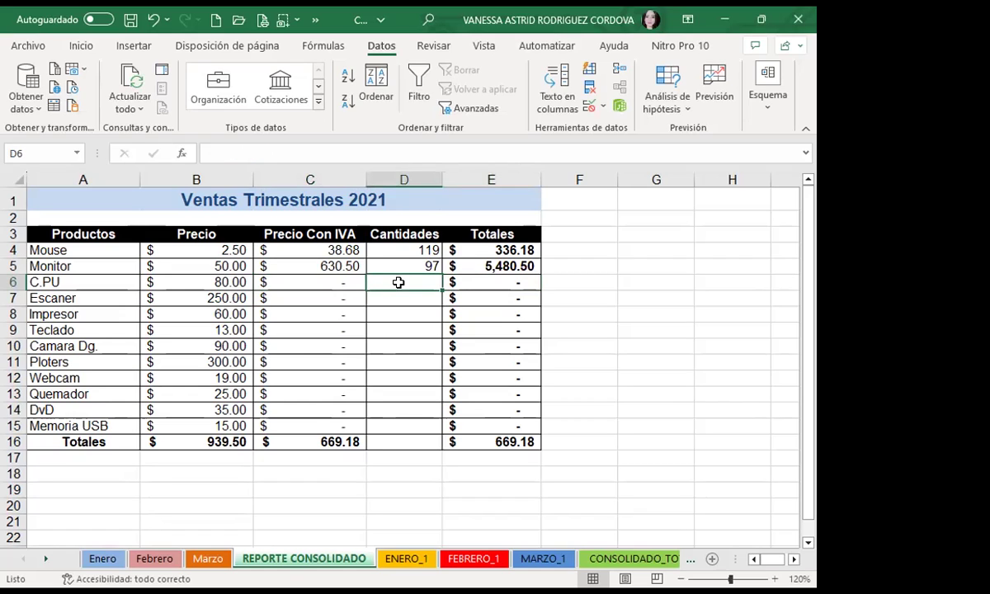
{"action": "left_click", "coordinate": [411, 276]}
Reopen Datos > Consolidar with Suma and an empty references list, ready for a reference.
{"action": "left_click", "coordinate": [613, 46]}
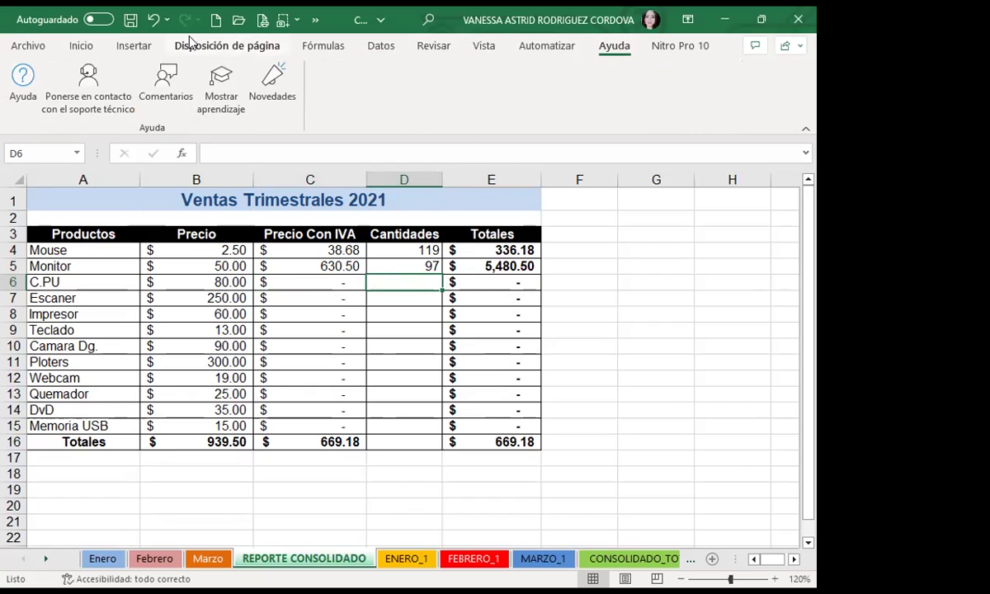
{"action": "left_click", "coordinate": [381, 45]}
{"action": "left_click", "coordinate": [618, 73]}
{"action": "left_click", "coordinate": [400, 265]}
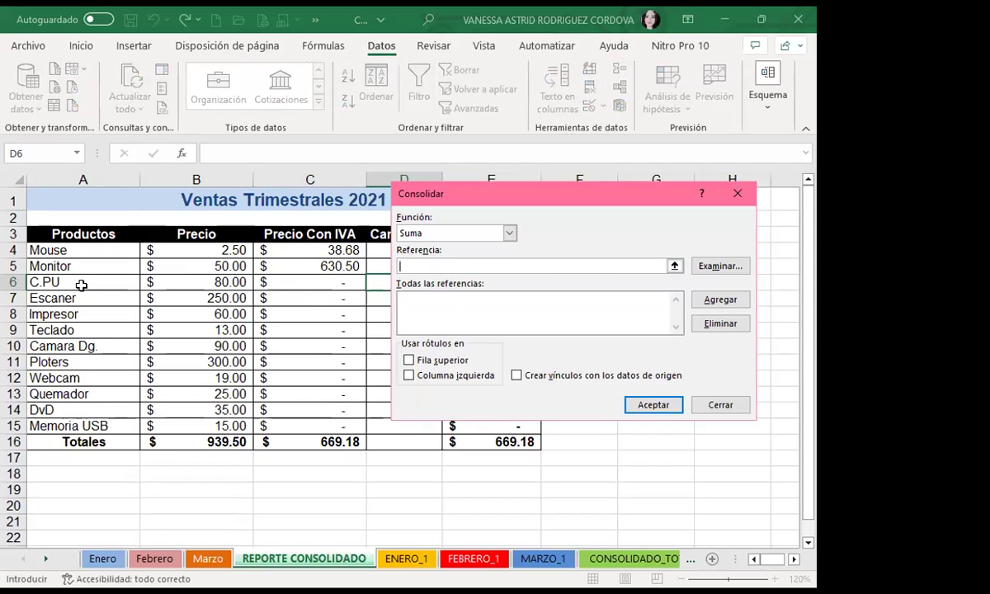
Add Enero!$B$4 to the consolidation references and enter Febrero!$B$4 as the next one.
{"action": "left_click", "coordinate": [96, 560]}
{"action": "left_click", "coordinate": [168, 265]}
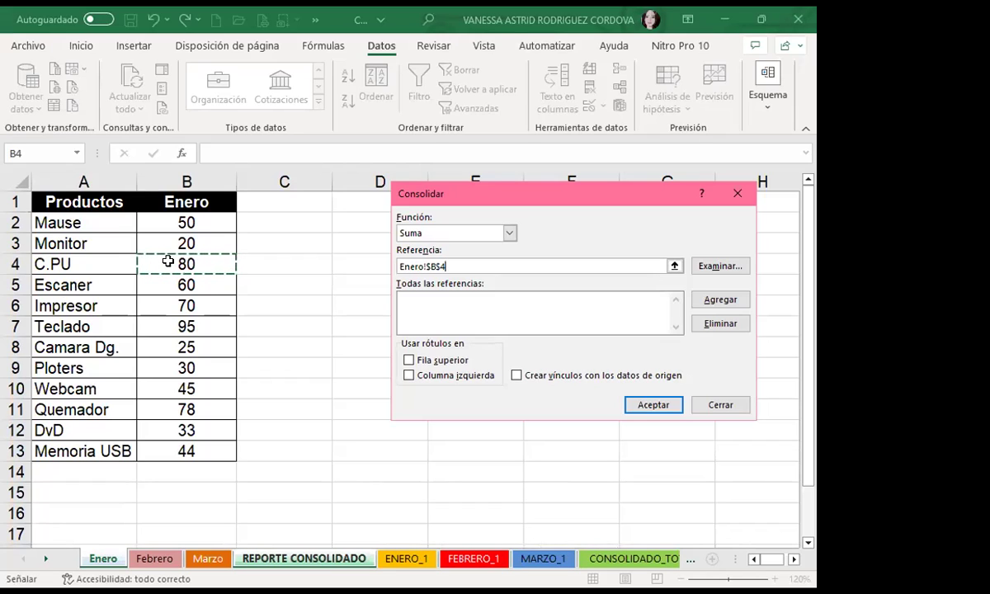
{"action": "left_click", "coordinate": [705, 298]}
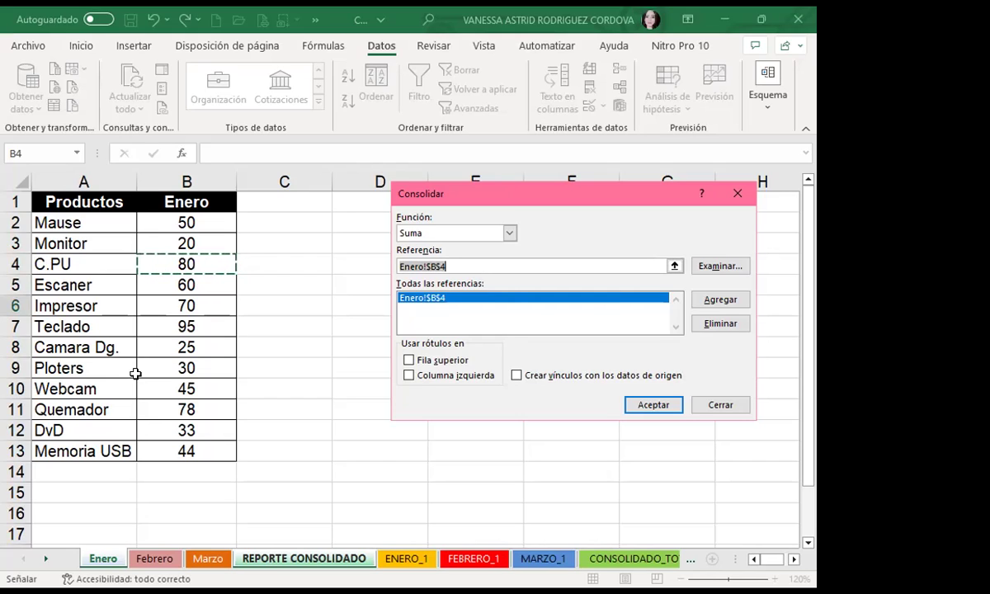
{"action": "left_click", "coordinate": [151, 560]}
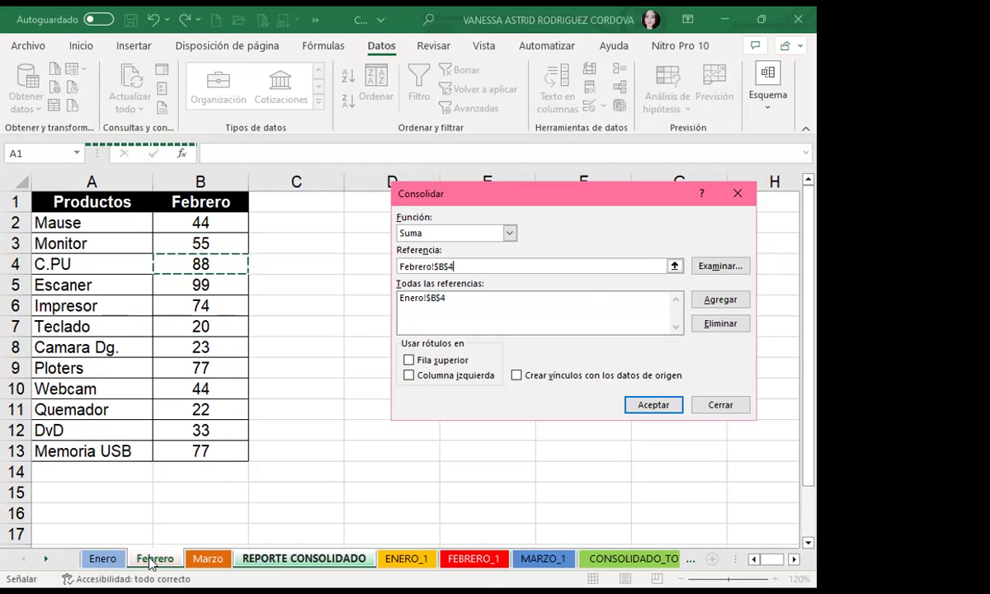
Add Febrero!$B$4, reference Marzo!$B$4, and apply the Suma consolidation so D6 shows 201.
{"action": "left_click", "coordinate": [721, 301]}
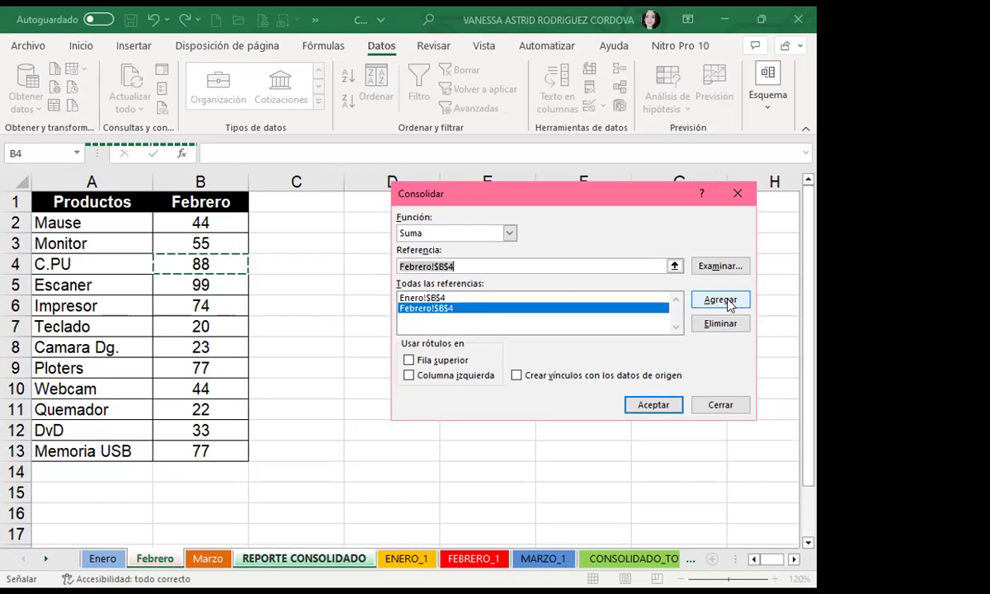
{"action": "left_click", "coordinate": [208, 560]}
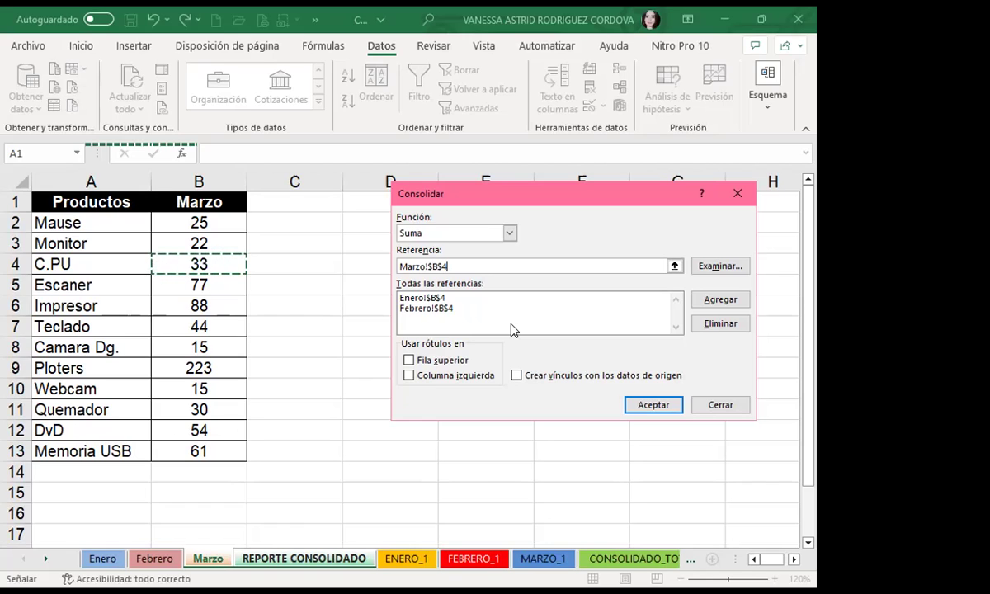
{"action": "left_click", "coordinate": [650, 404]}
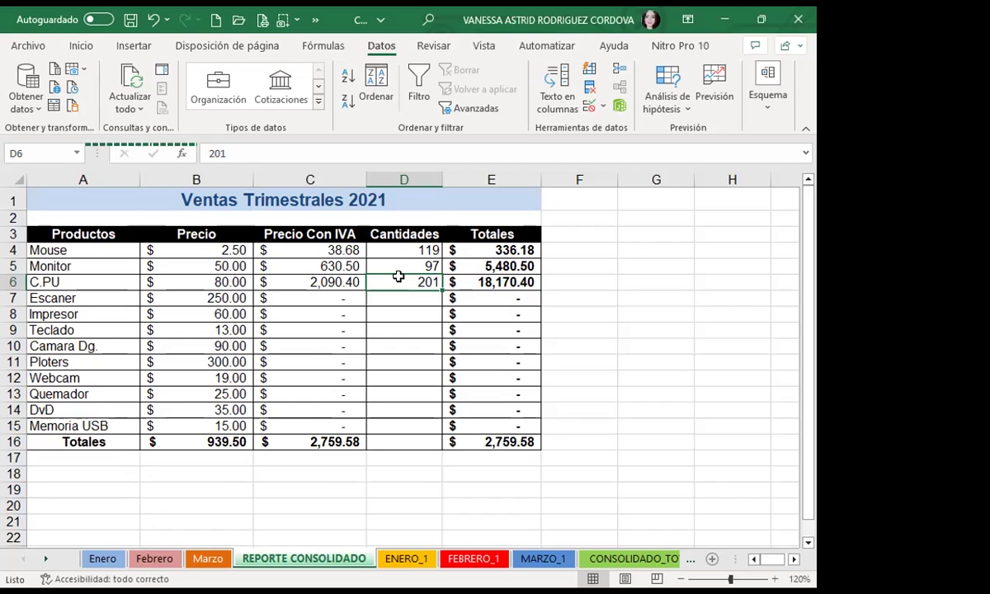
{"action": "left_click_drag", "start_coordinate": [441, 288], "coordinate": [426, 436]}
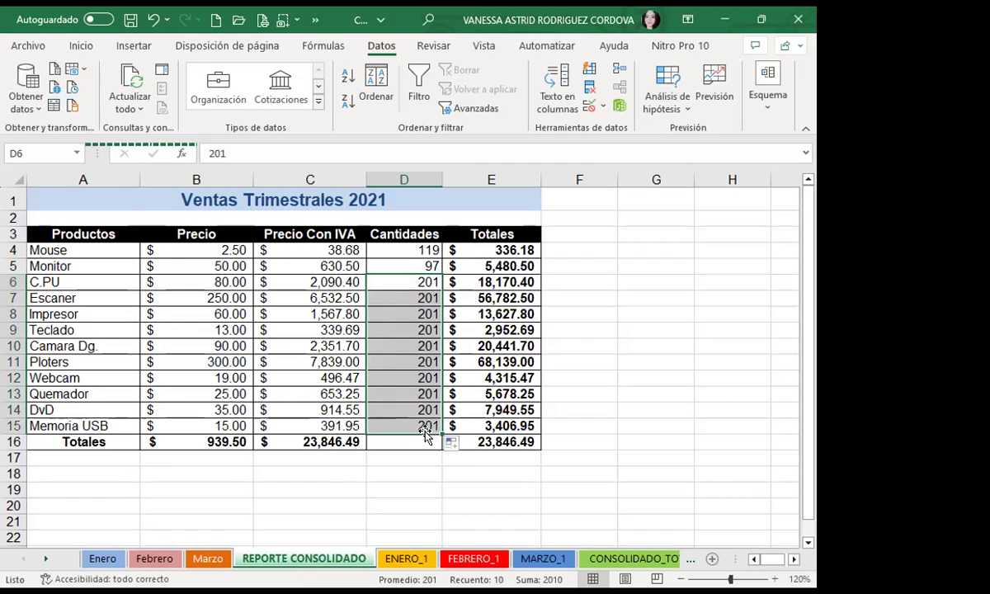
{"action": "key", "text": "ctrl+z"}
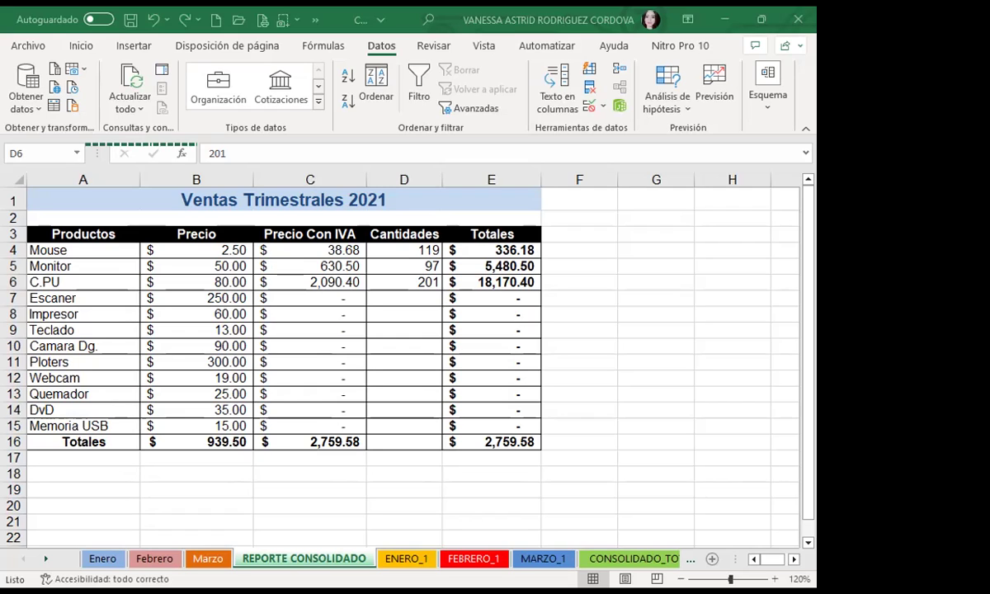
{"action": "left_click", "coordinate": [376, 360]}
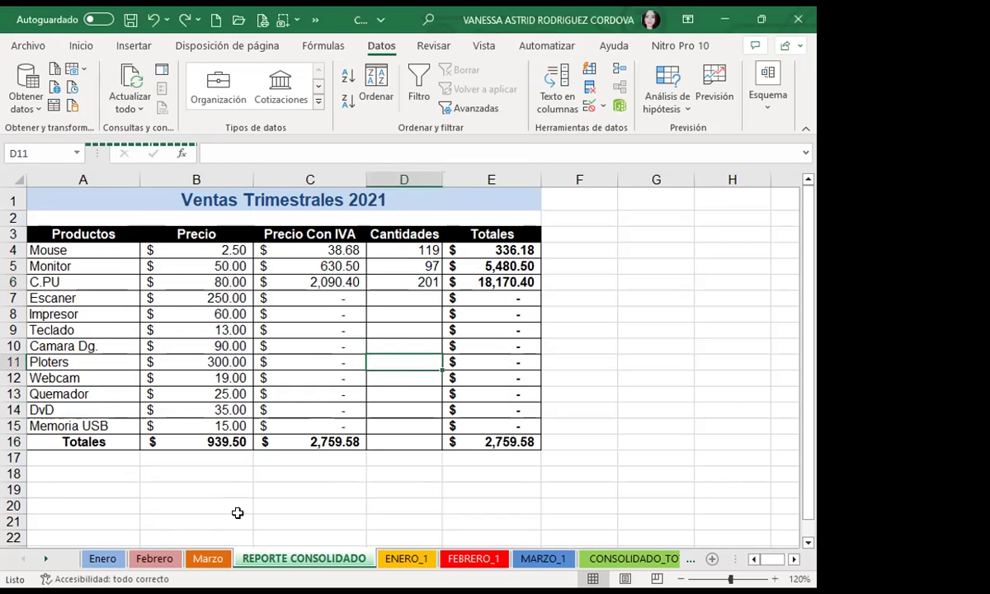
{"action": "left_click", "coordinate": [102, 559]}
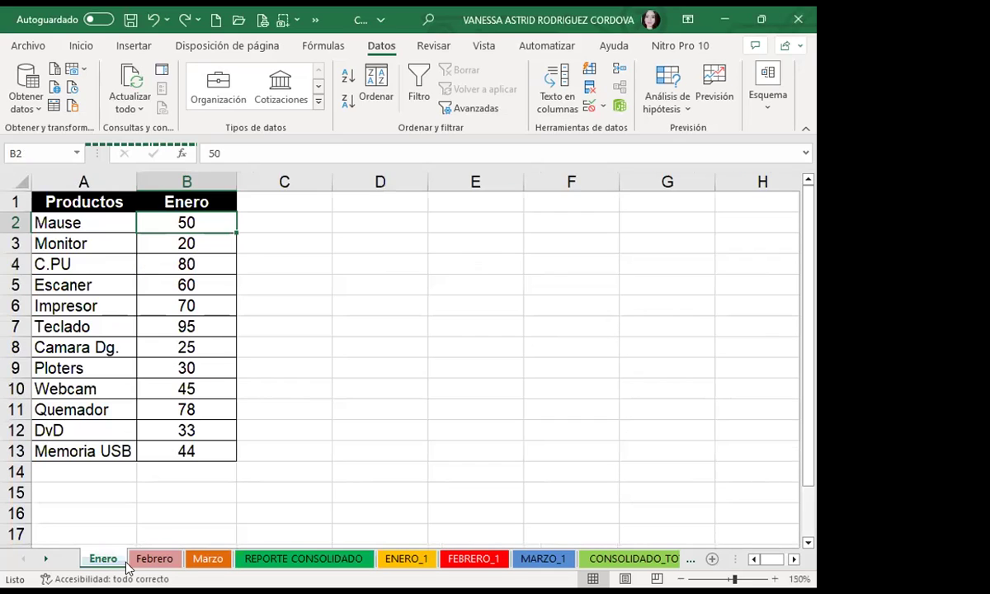
{"action": "left_click", "coordinate": [152, 559]}
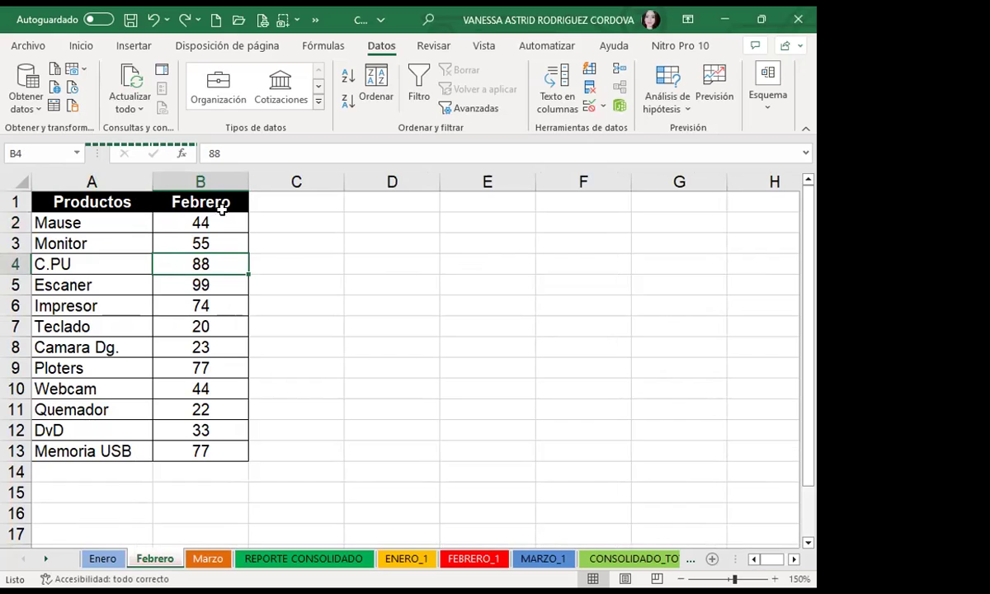
{"action": "left_click", "coordinate": [202, 560]}
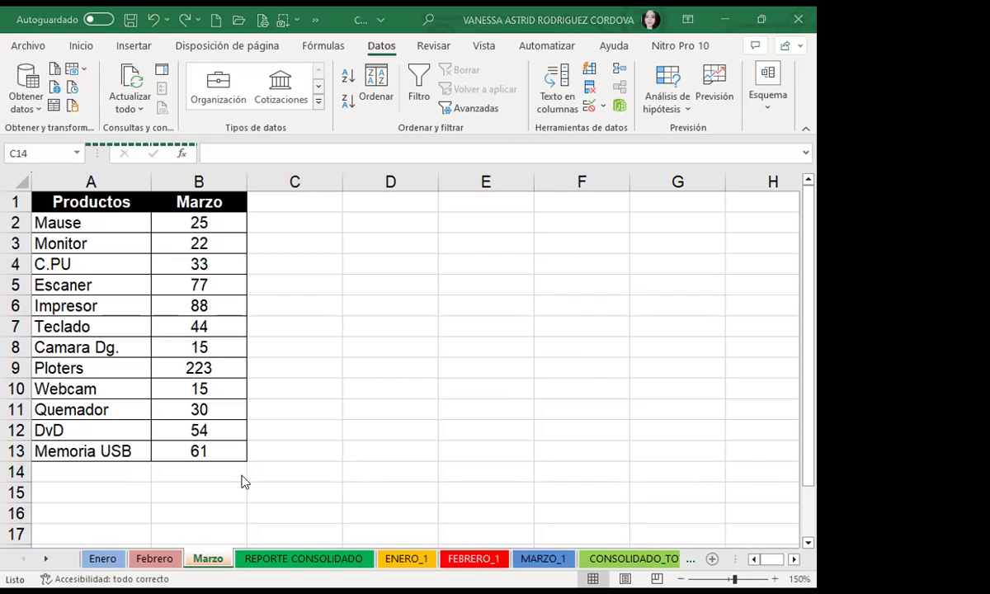
{"action": "left_click", "coordinate": [312, 560]}
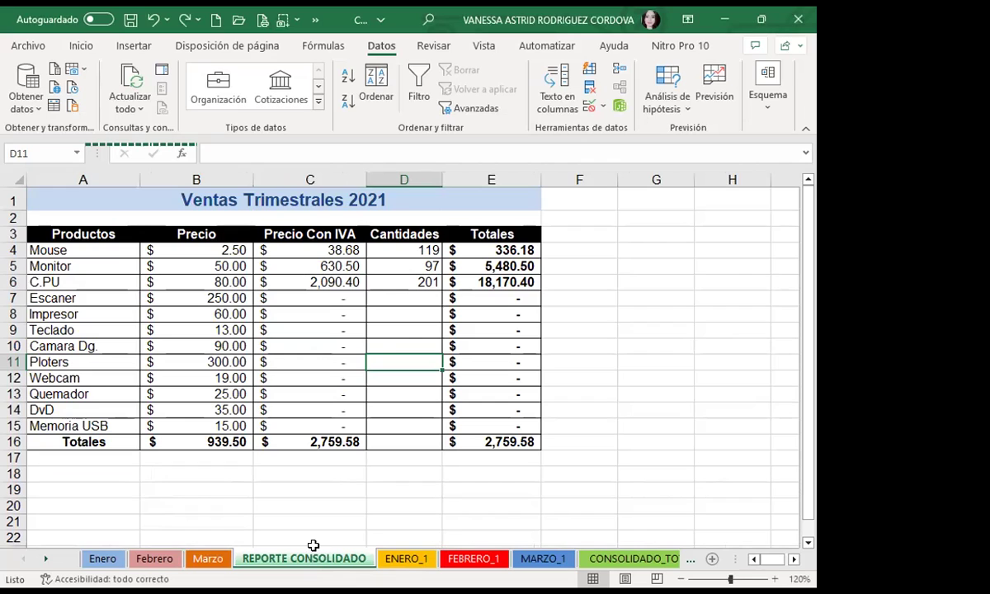
{"action": "left_click", "coordinate": [400, 295]}
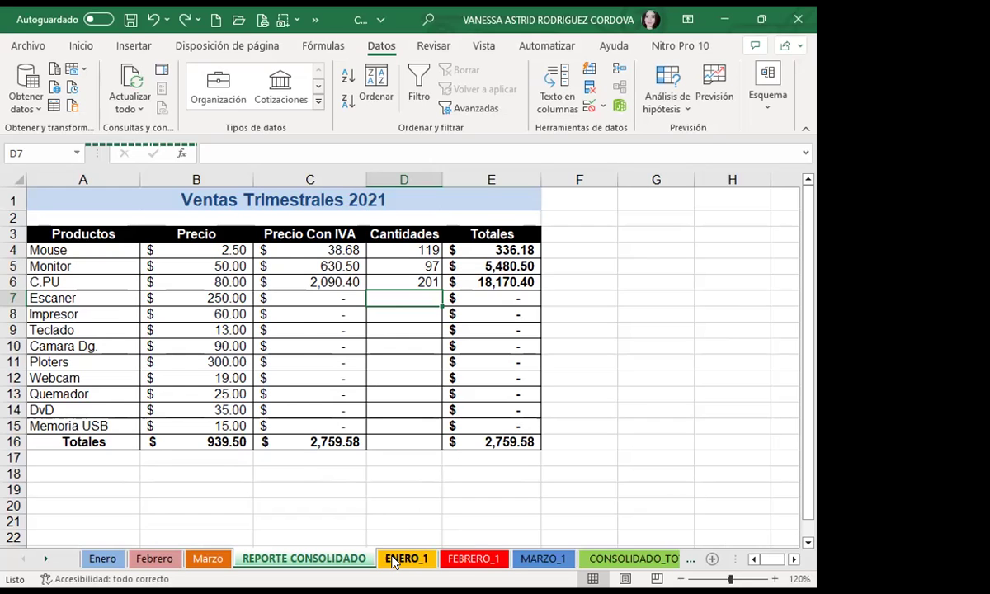
Compare ENERO_1 with the original Enero data, checking ENERO quantities D13 and D4 to D7.
{"action": "left_click", "coordinate": [393, 560]}
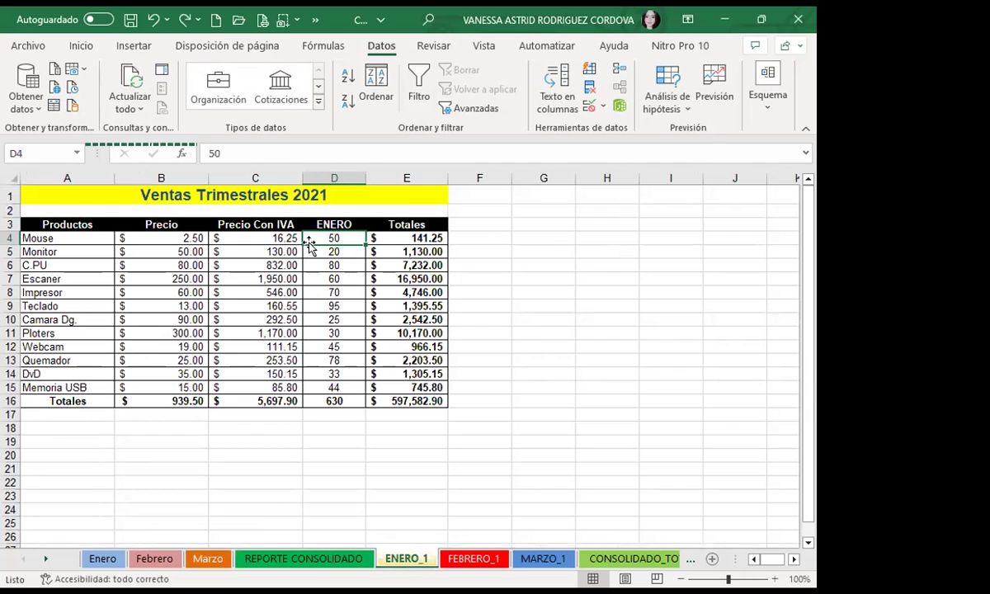
{"action": "left_click", "coordinate": [334, 561]}
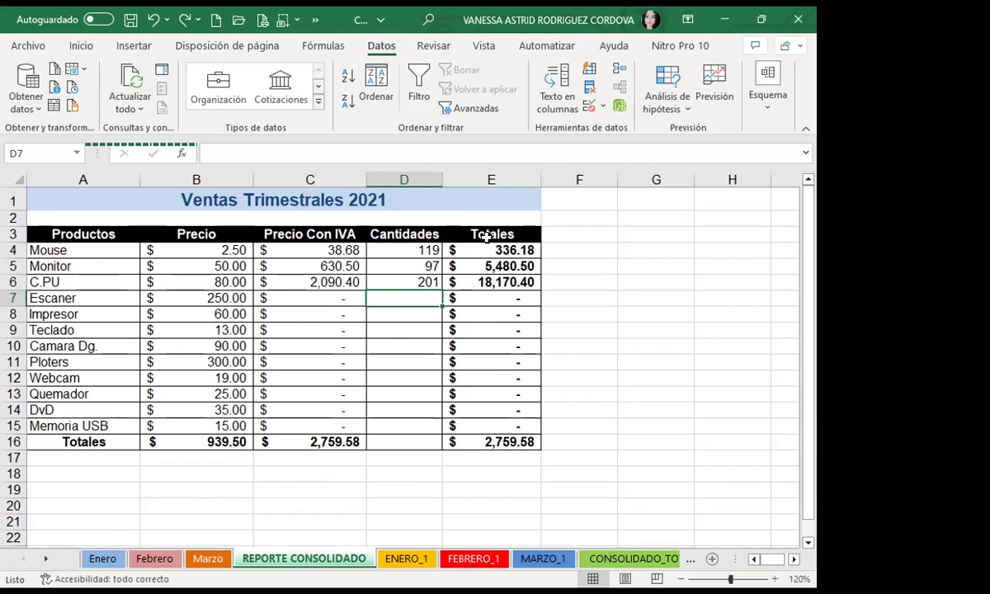
{"action": "left_click", "coordinate": [400, 561]}
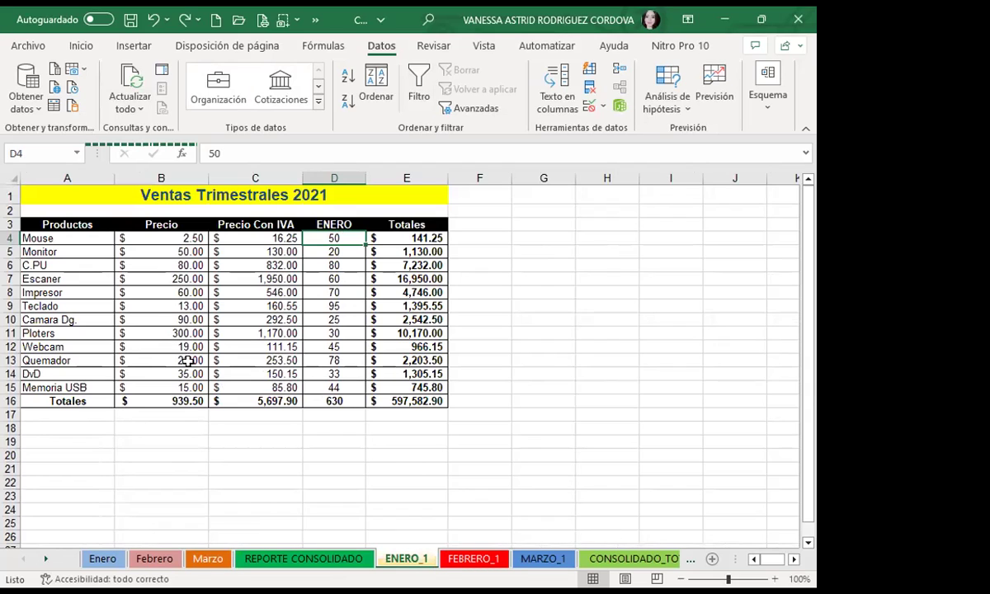
{"action": "left_click", "coordinate": [103, 558]}
{"action": "left_click", "coordinate": [394, 558]}
{"action": "left_click", "coordinate": [346, 360]}
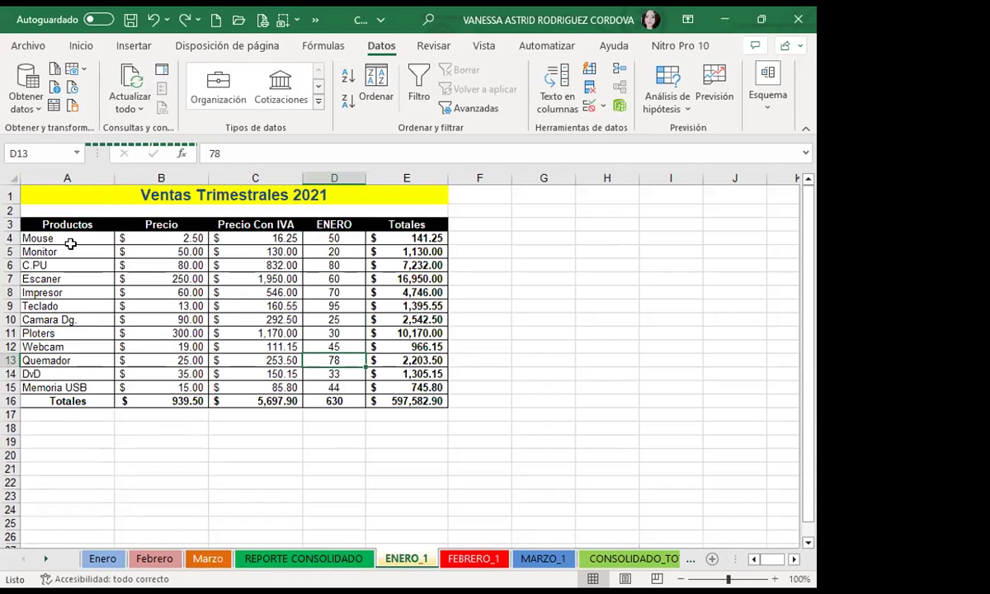
{"action": "left_click", "coordinate": [337, 238]}
{"action": "left_click", "coordinate": [341, 252]}
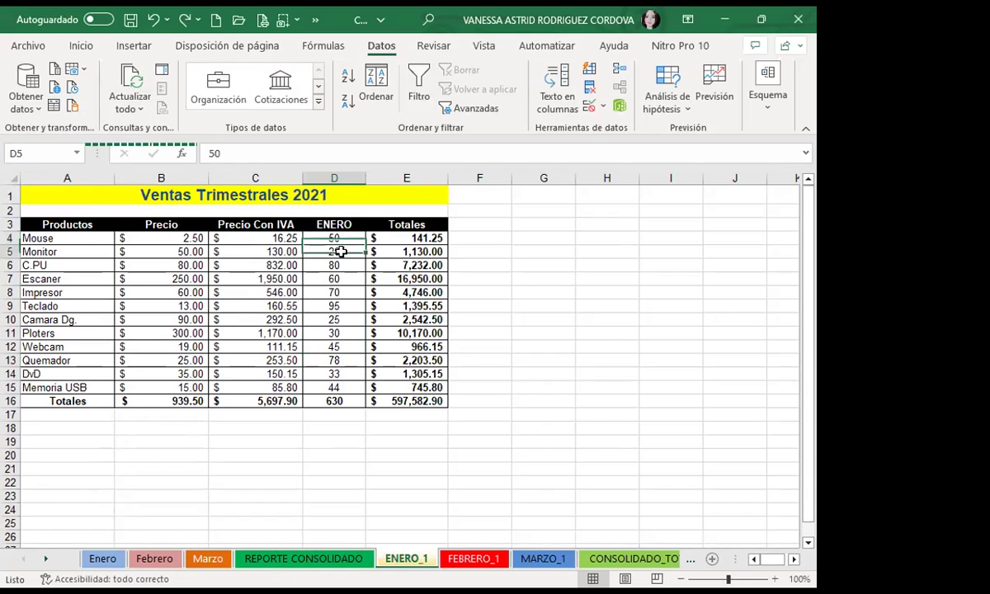
{"action": "left_click", "coordinate": [342, 265]}
{"action": "left_click", "coordinate": [342, 279]}
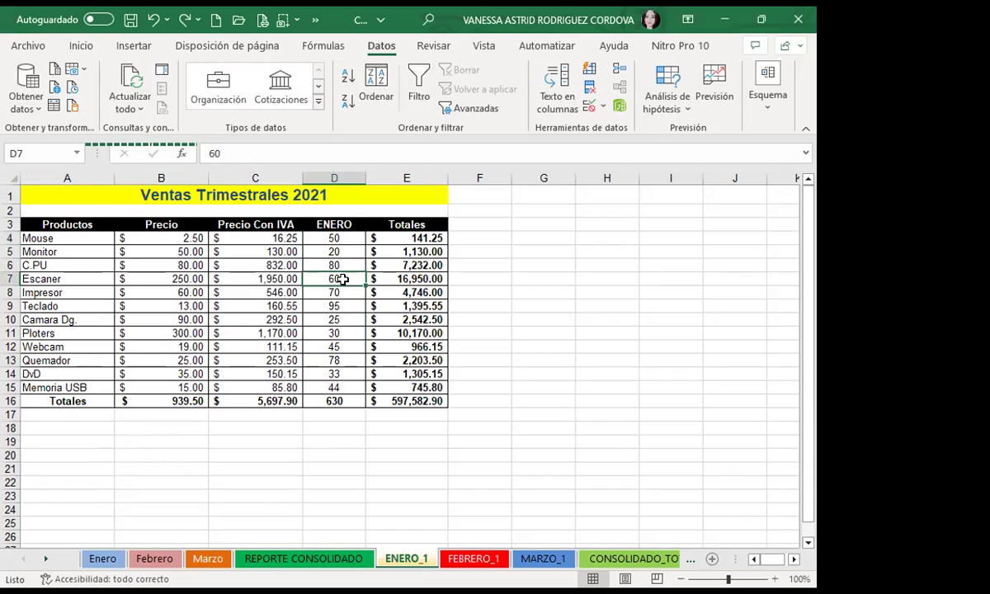
Review the FEBRERO_1 and MARZO_1 tables, checking the MARZO heading and the D8 quantity.
{"action": "left_click", "coordinate": [472, 559]}
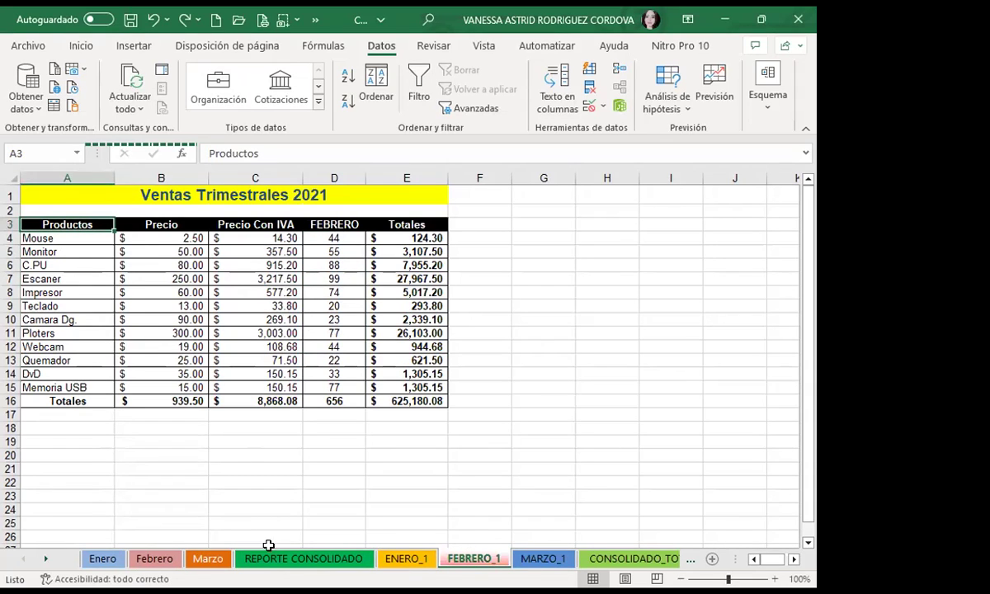
{"action": "left_click", "coordinate": [303, 558]}
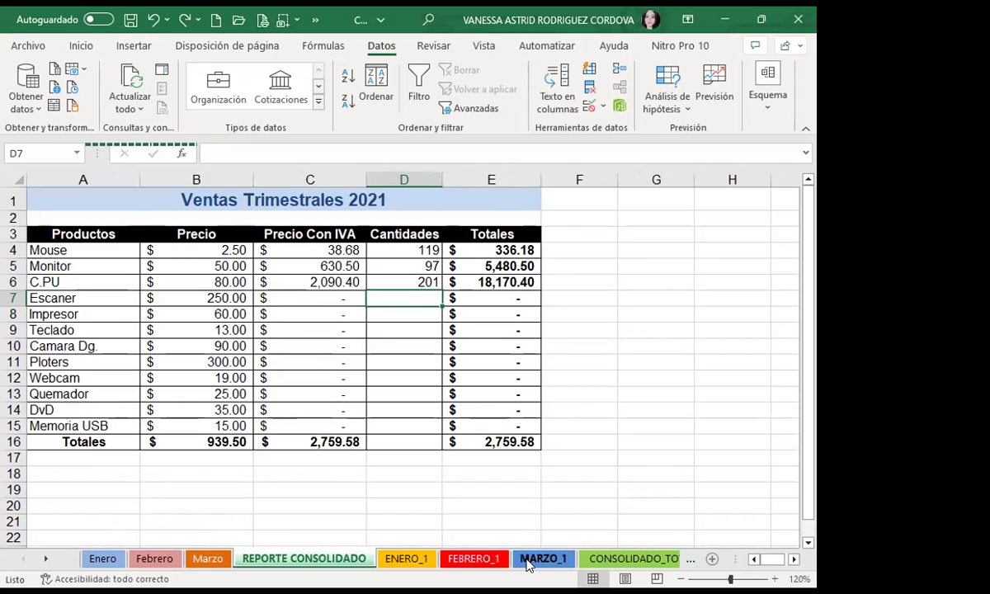
{"action": "left_click", "coordinate": [515, 558]}
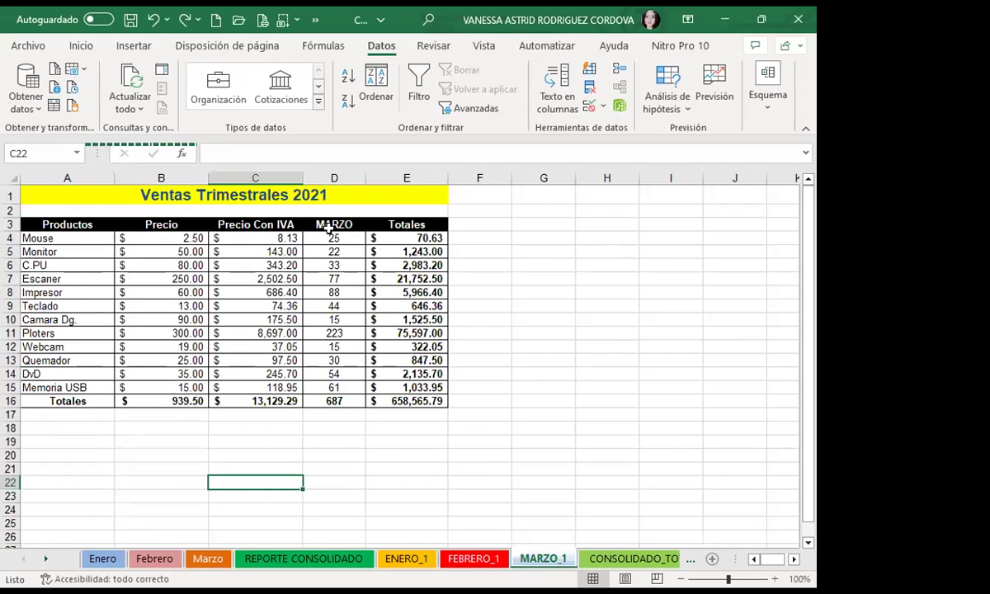
{"action": "left_click", "coordinate": [333, 227]}
{"action": "left_click", "coordinate": [265, 559]}
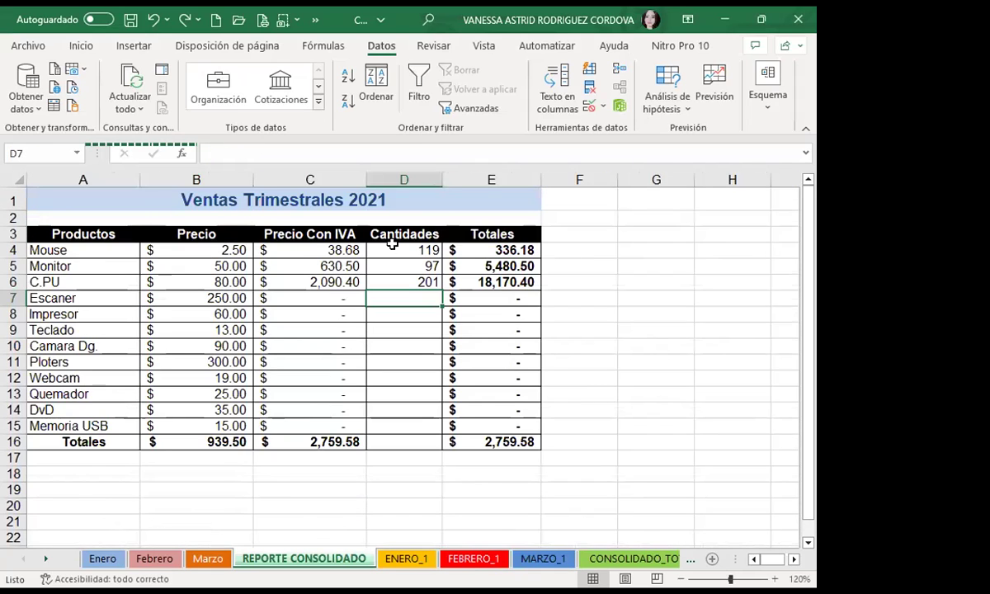
{"action": "left_click", "coordinate": [478, 560]}
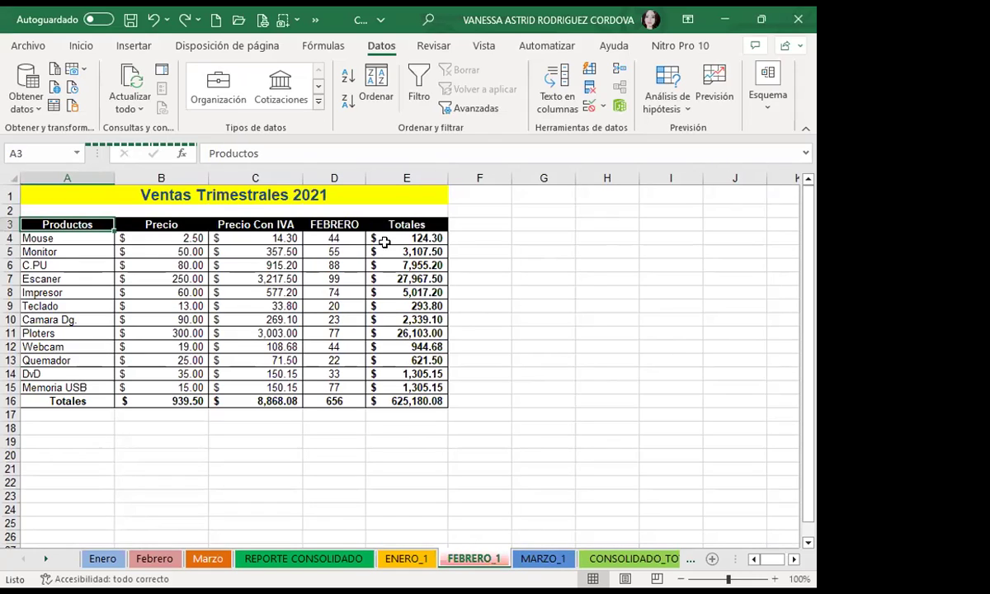
{"action": "left_click", "coordinate": [103, 559]}
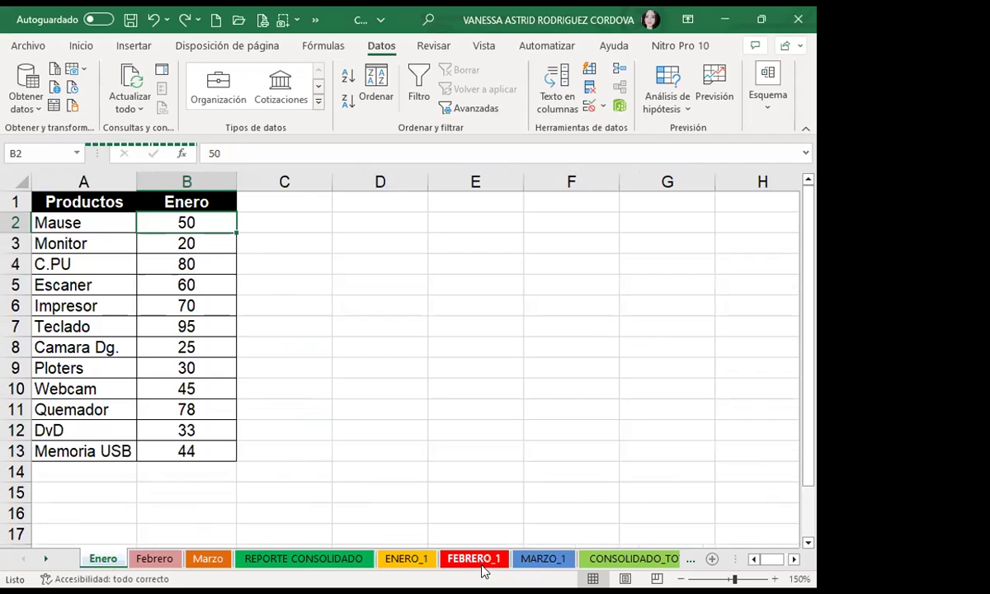
{"action": "left_click", "coordinate": [405, 558]}
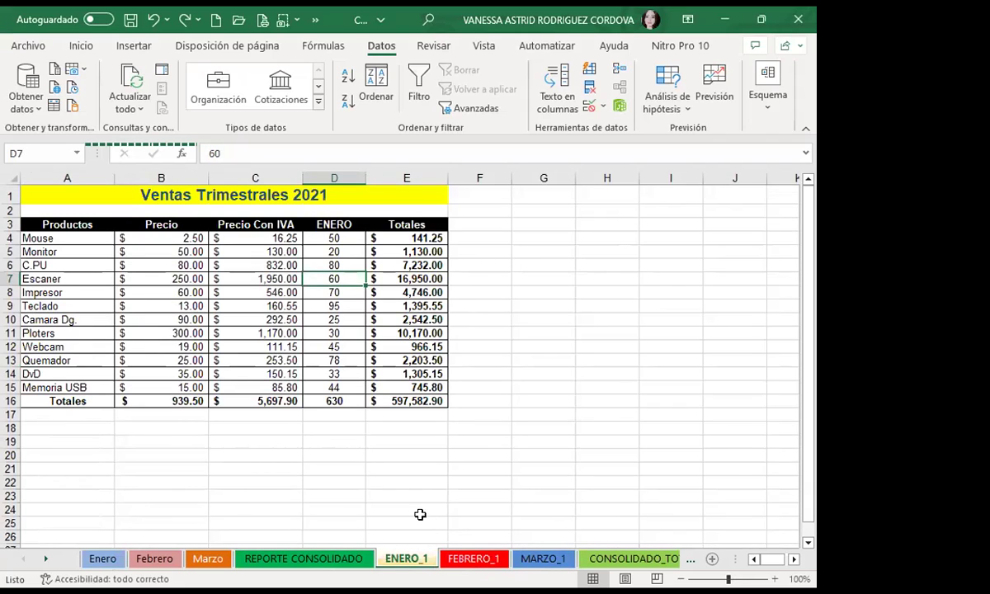
{"action": "left_click", "coordinate": [474, 559]}
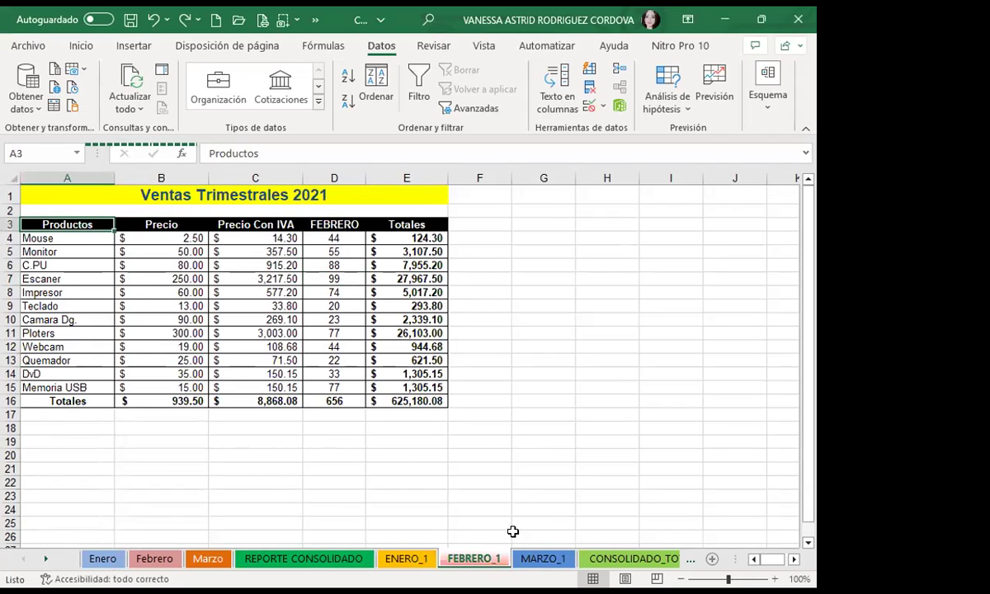
{"action": "left_click", "coordinate": [542, 558]}
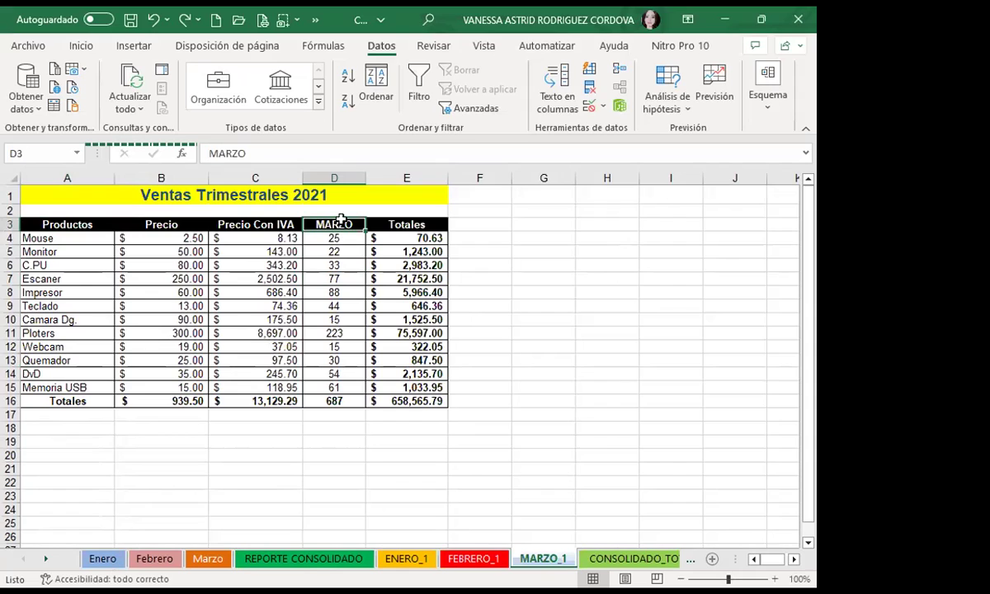
{"action": "left_click", "coordinate": [329, 292]}
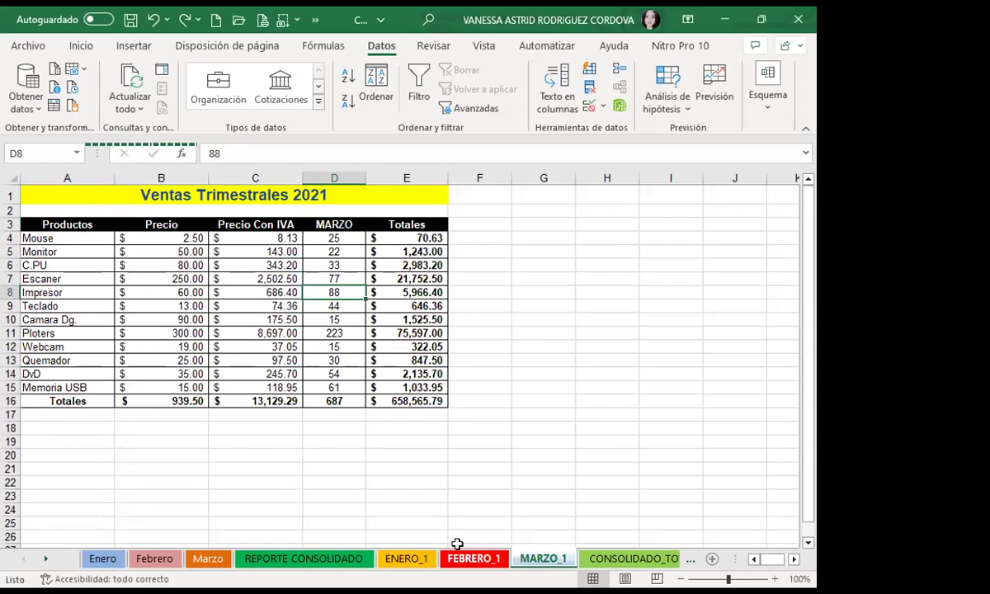
Flip between FEBRERO_1 and MARZO_1 again, then view CONSOLIDADO_TOTAL_ and CON VINCULACIÓN.
{"action": "left_click", "coordinate": [410, 560]}
{"action": "left_click", "coordinate": [455, 559]}
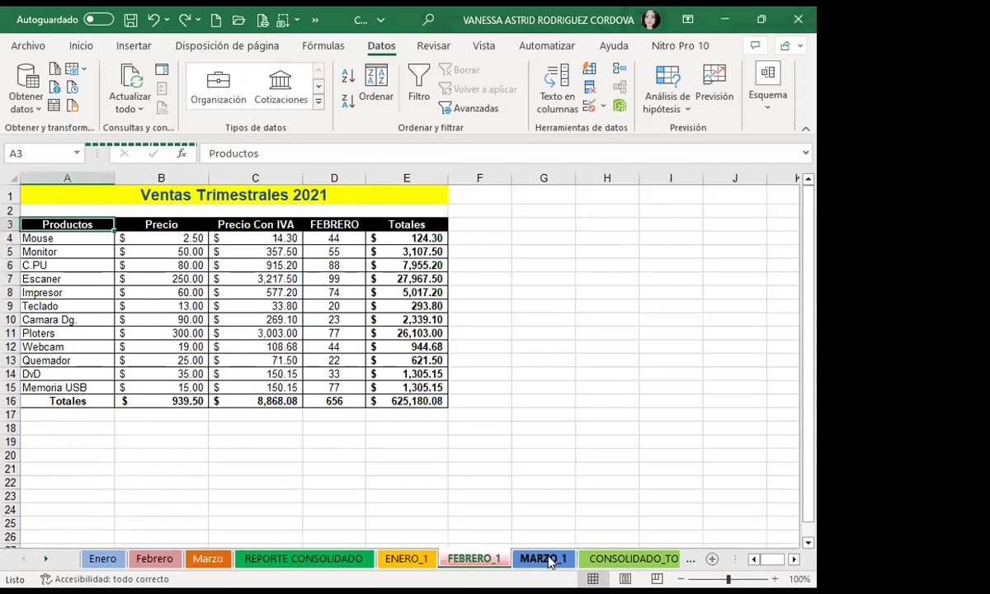
{"action": "left_click", "coordinate": [548, 560]}
{"action": "left_click", "coordinate": [405, 559]}
{"action": "left_click", "coordinate": [471, 560]}
{"action": "left_click", "coordinate": [535, 561]}
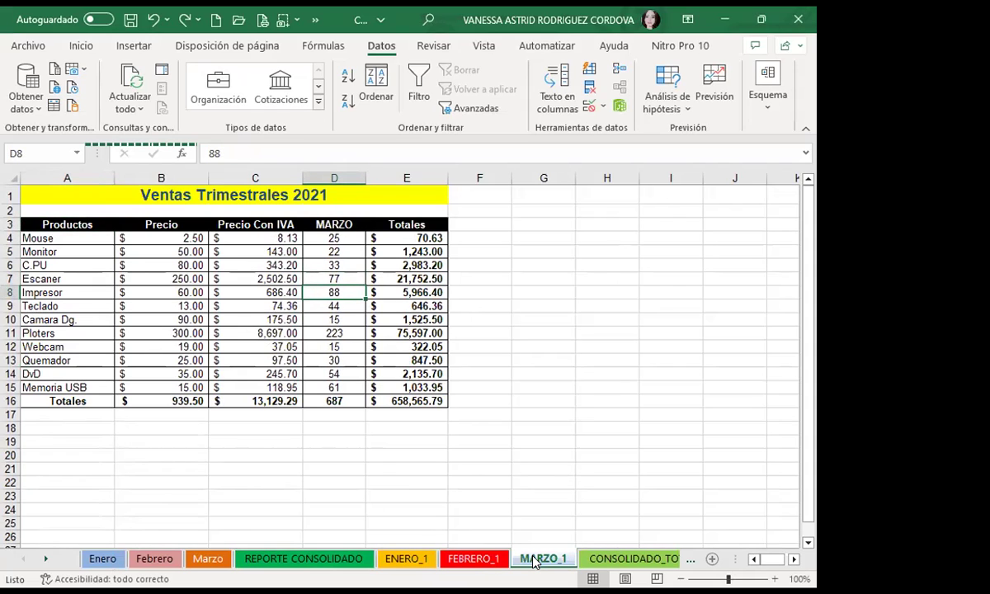
{"action": "left_click", "coordinate": [647, 559]}
{"action": "left_click", "coordinate": [691, 561]}
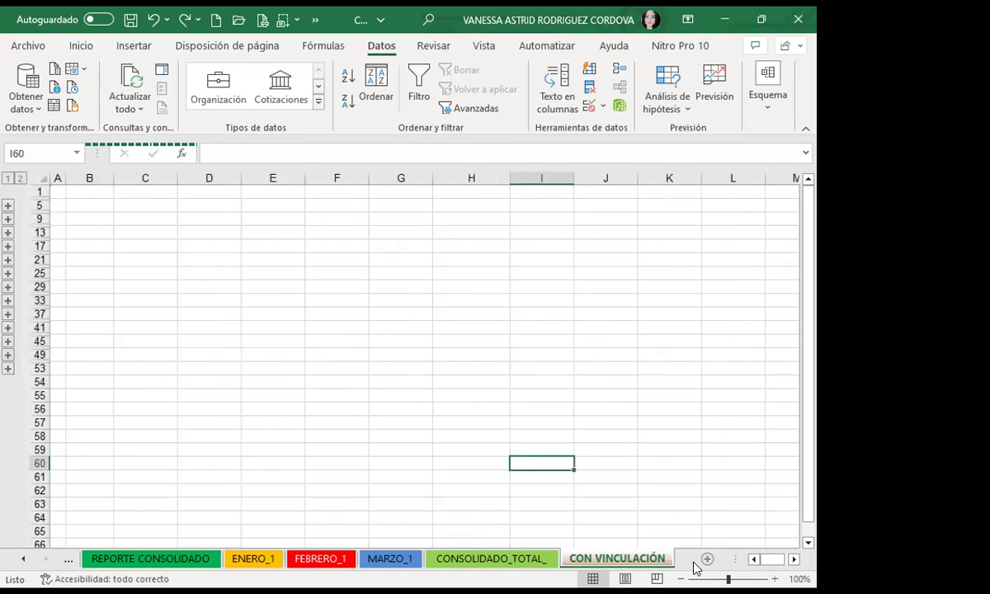
Add a new sheet and rename it VINCULO_CON.
{"action": "left_click", "coordinate": [470, 560]}
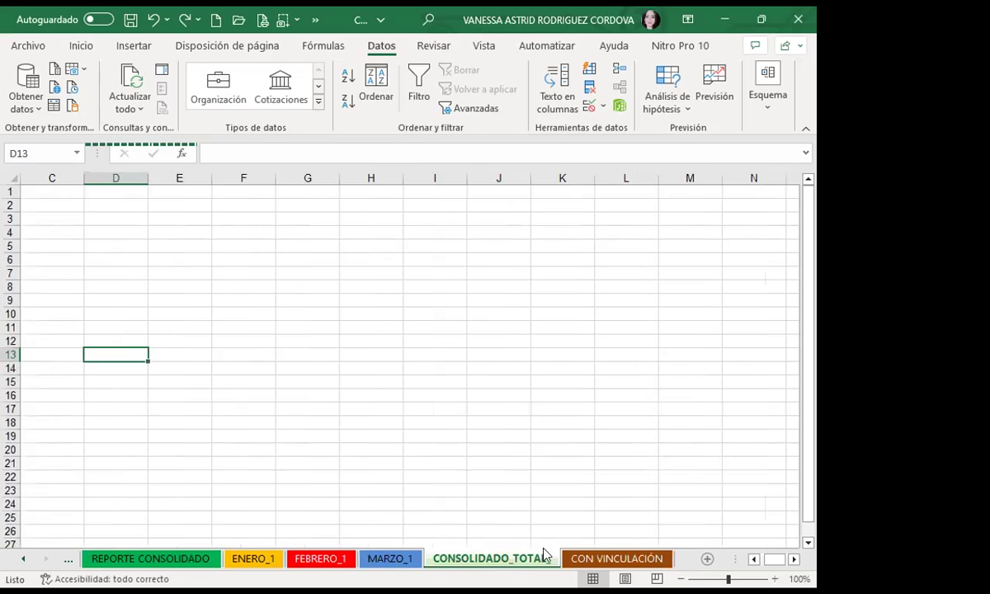
{"action": "left_click", "coordinate": [598, 559]}
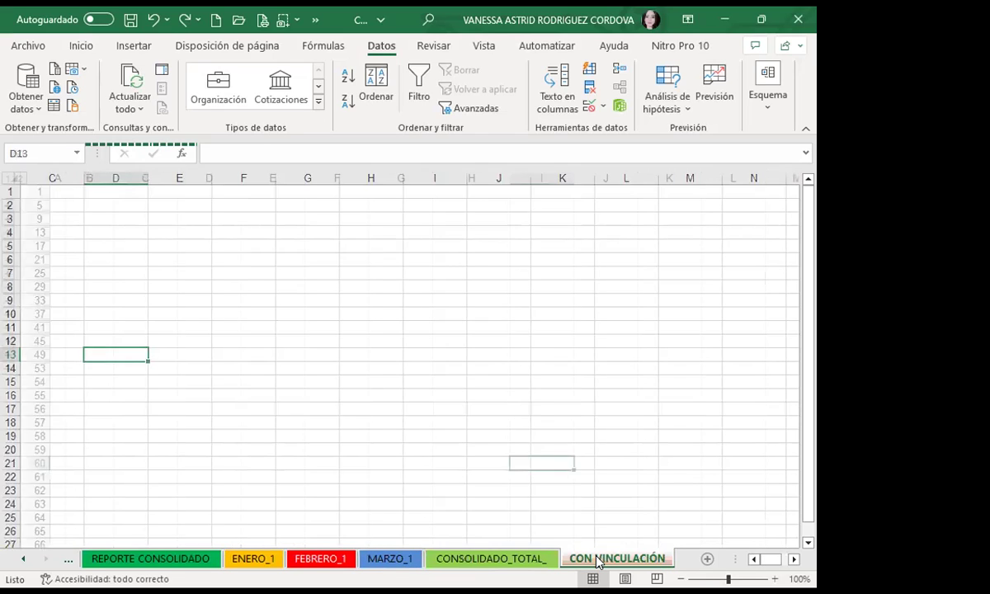
{"action": "left_click", "coordinate": [706, 560]}
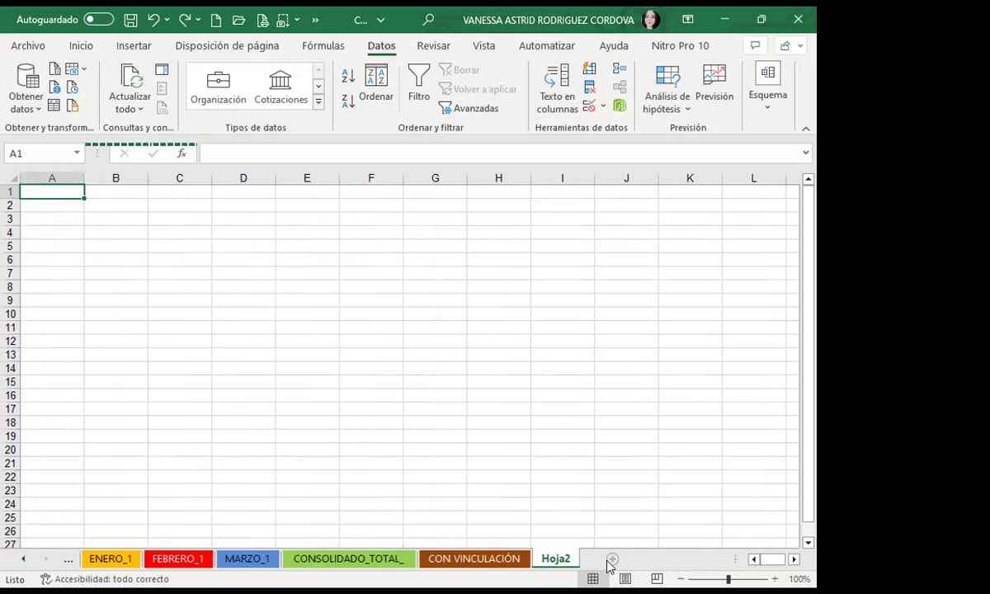
{"action": "double_click", "coordinate": [556, 559]}
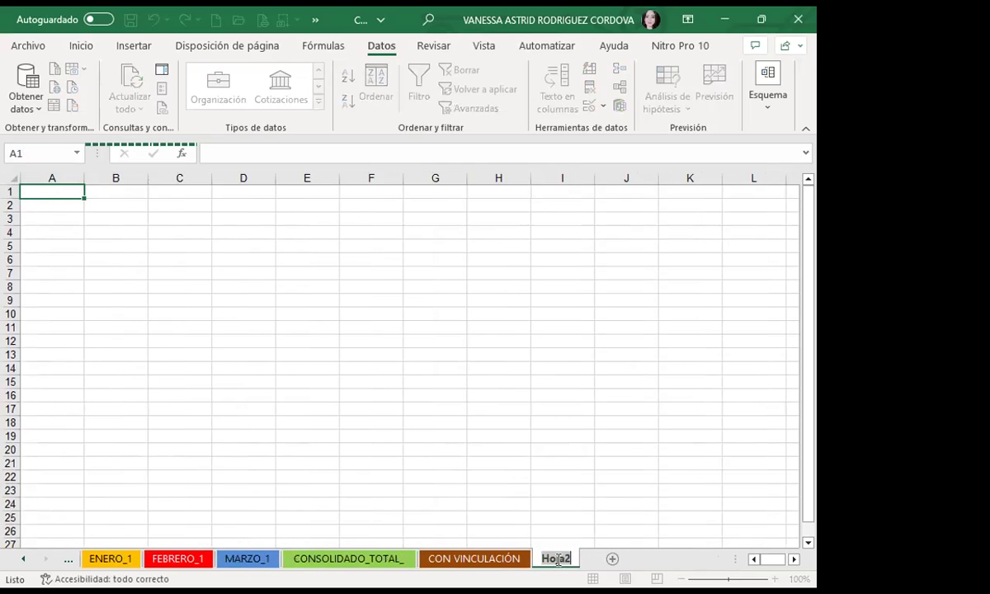
{"action": "type", "text": "VINCULO"}
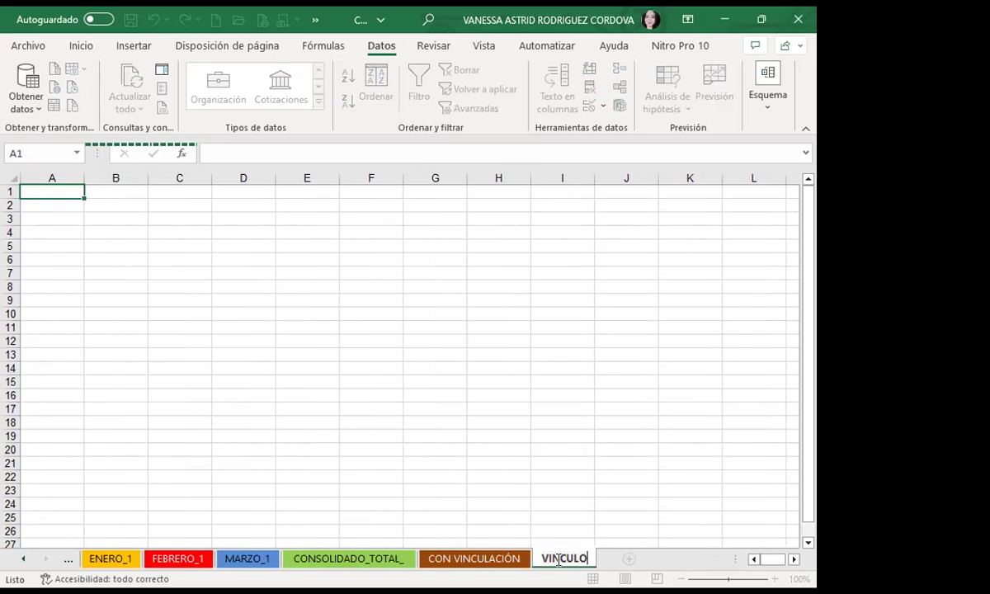
{"action": "type", "text": "_CON"}
{"action": "left_click", "coordinate": [536, 517]}
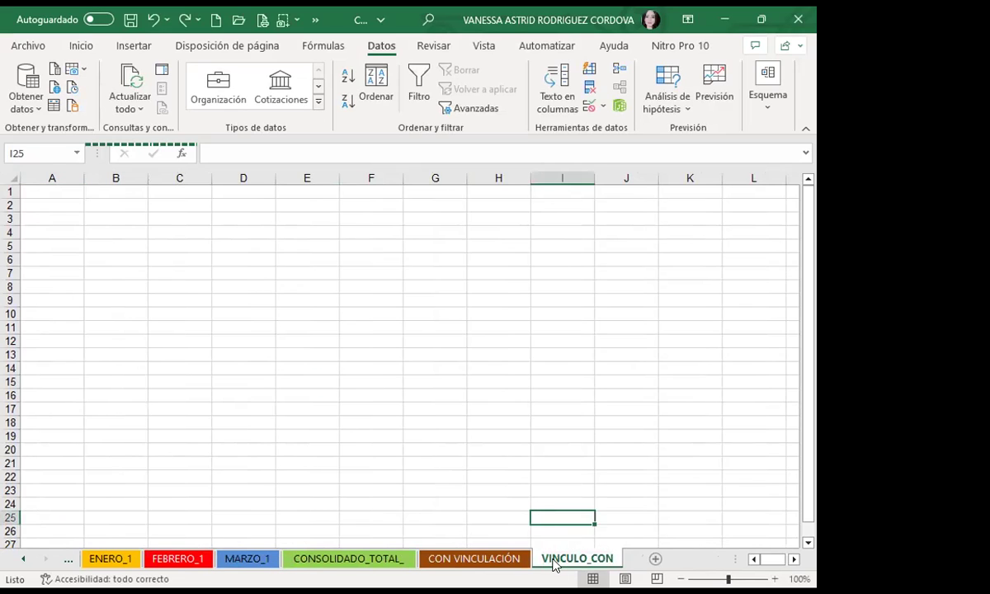
Give VINCULO_CON a brown tab, move CON VINCULACIÓN after it, and hide CON VINCULACIÓN.
{"action": "right_click", "coordinate": [558, 559]}
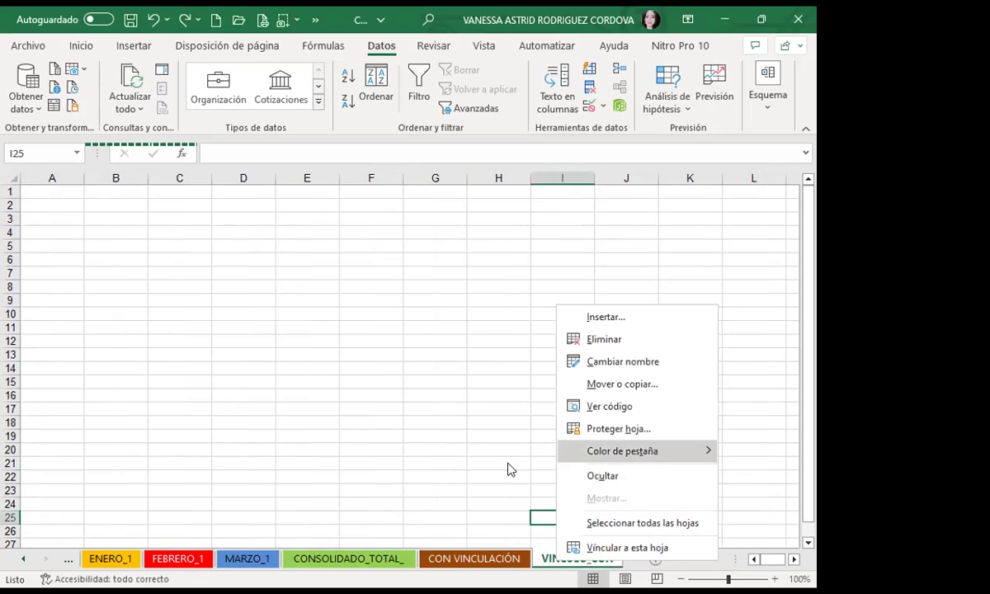
{"action": "left_click", "coordinate": [548, 477]}
{"action": "left_click_drag", "start_coordinate": [471, 558], "coordinate": [544, 561]}
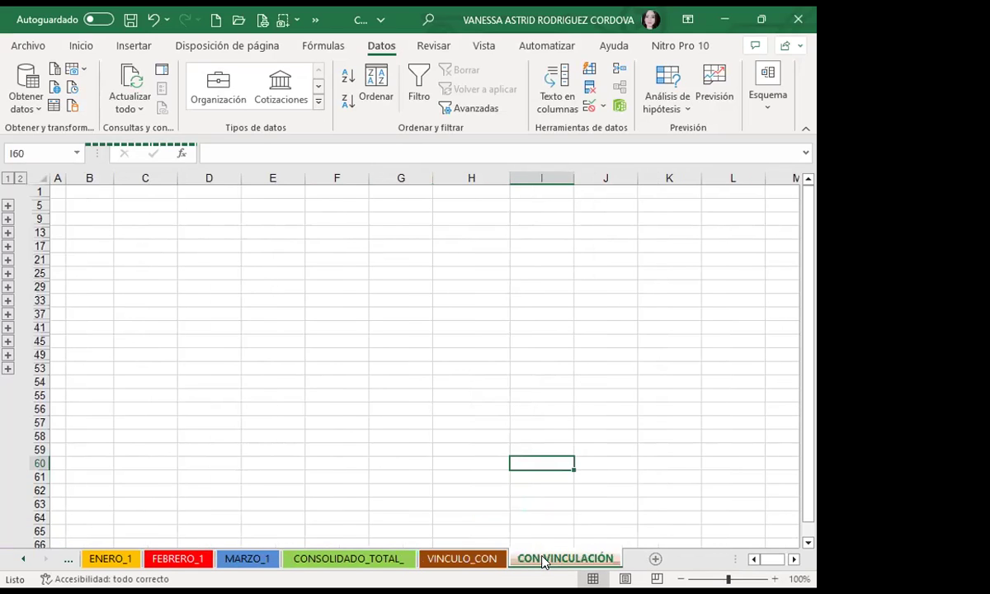
{"action": "right_click", "coordinate": [543, 561]}
{"action": "left_click", "coordinate": [577, 472]}
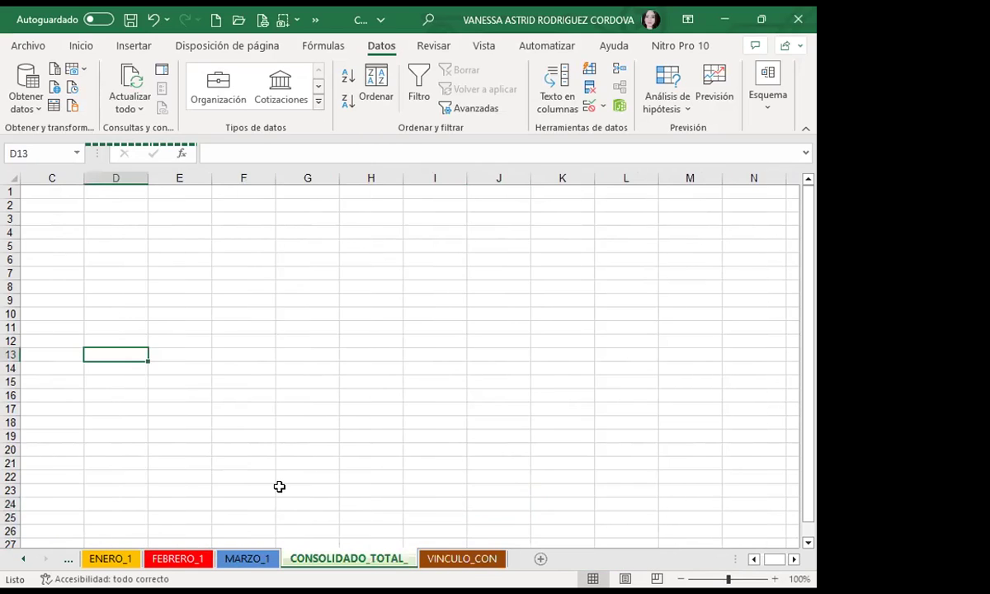
{"action": "left_click", "coordinate": [269, 384]}
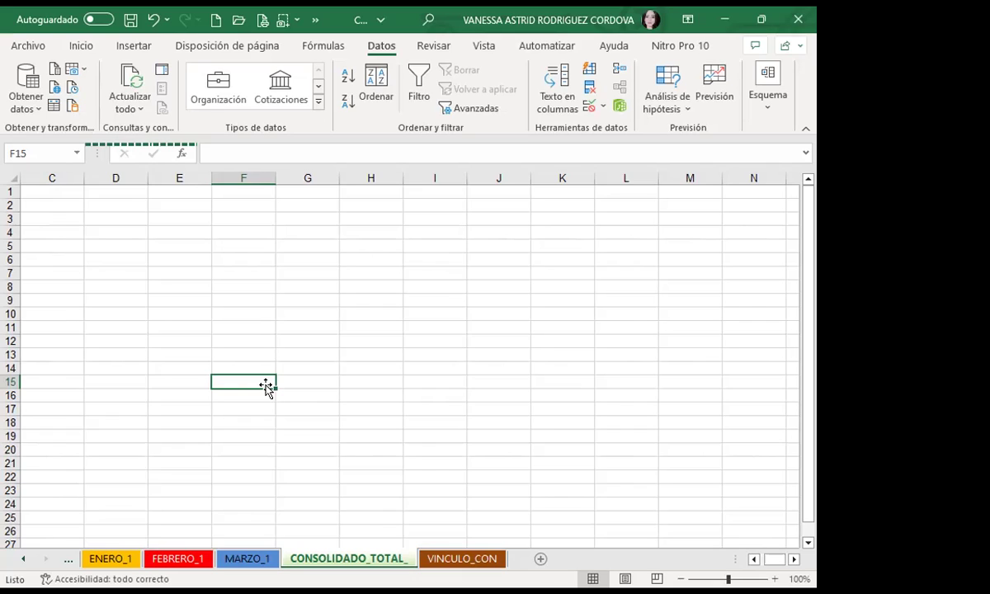
Select C3 on CONSOLIDADO_TOTAL_ as the destination and open the Consolidar settings.
{"action": "left_click", "coordinate": [52, 188]}
{"action": "left_click", "coordinate": [56, 216]}
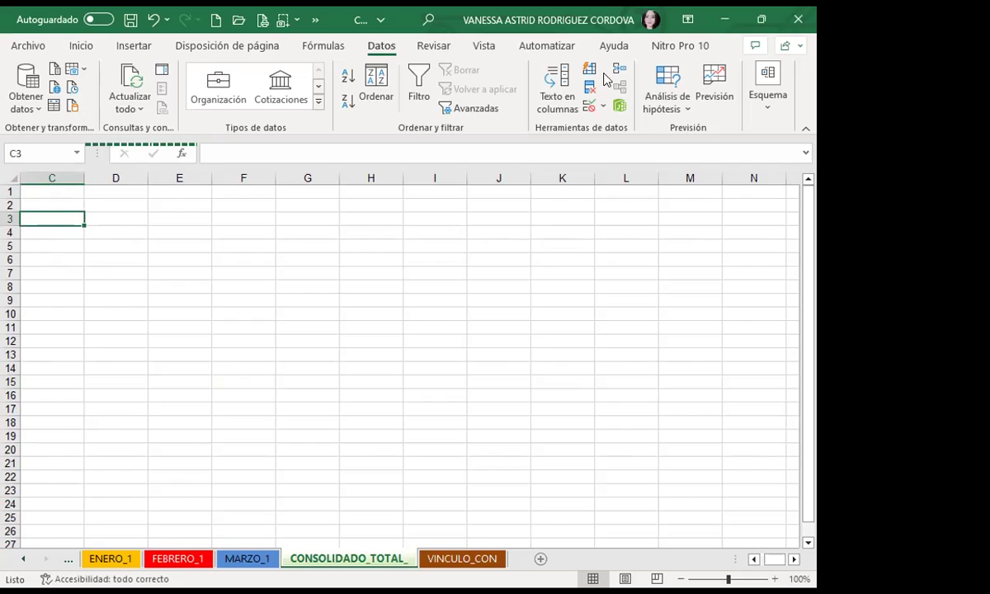
{"action": "left_click", "coordinate": [618, 68]}
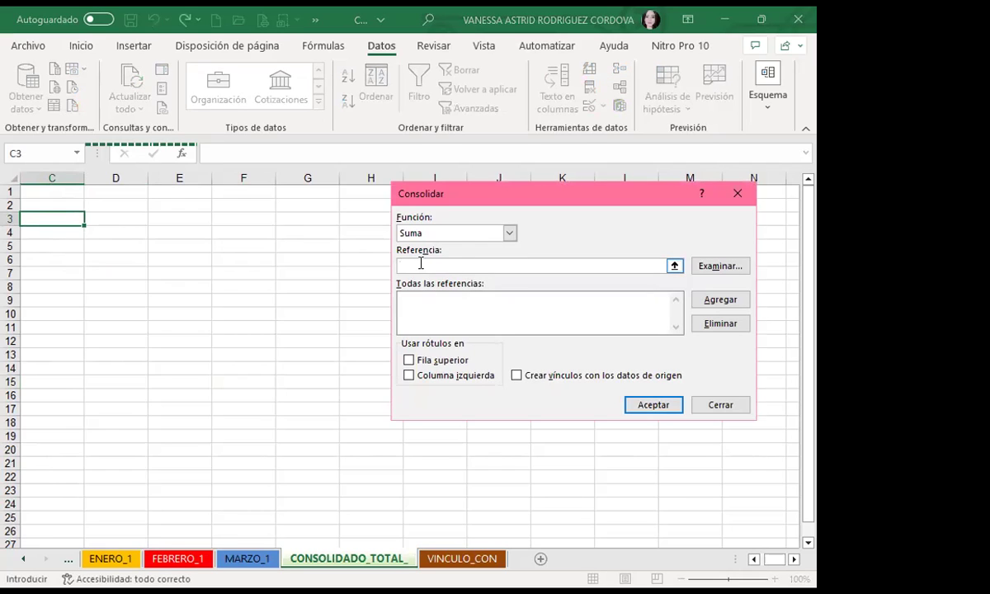
Add the ENERO_1 A3:E16, FEBRERO_1 and MARZO_1 table ranges as consolidation references.
{"action": "left_click", "coordinate": [108, 560]}
{"action": "left_click", "coordinate": [62, 224]}
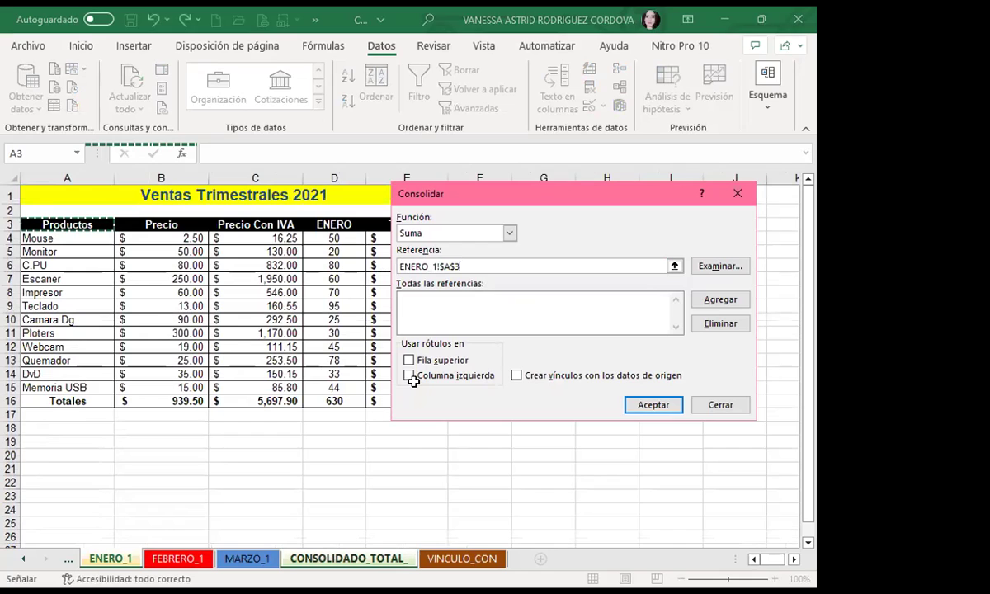
{"action": "key", "text": "ctrl+shift+Right"}
{"action": "key", "text": "ctrl+shift+Down"}
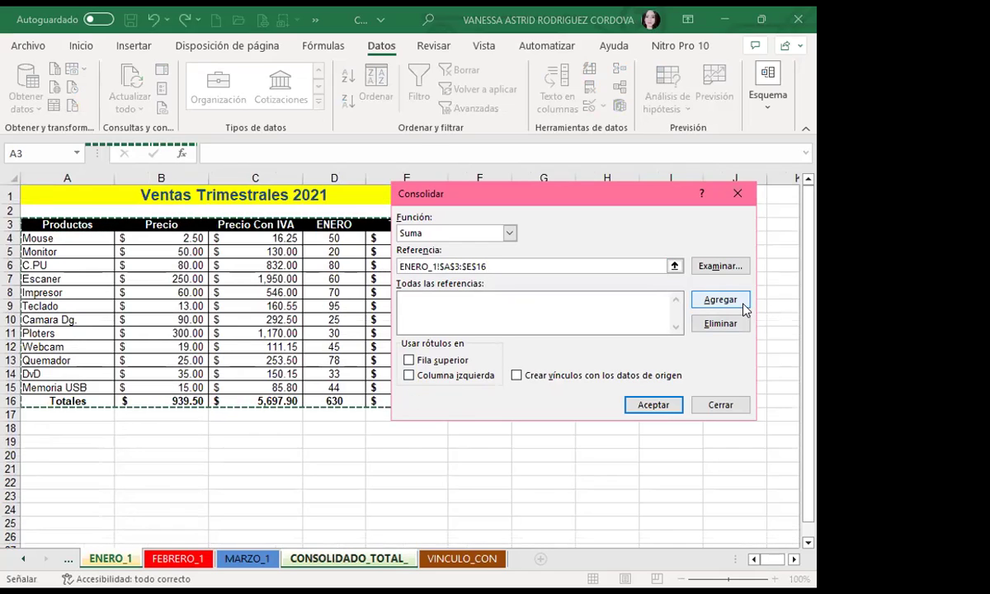
{"action": "left_click", "coordinate": [726, 300]}
{"action": "left_click", "coordinate": [178, 559]}
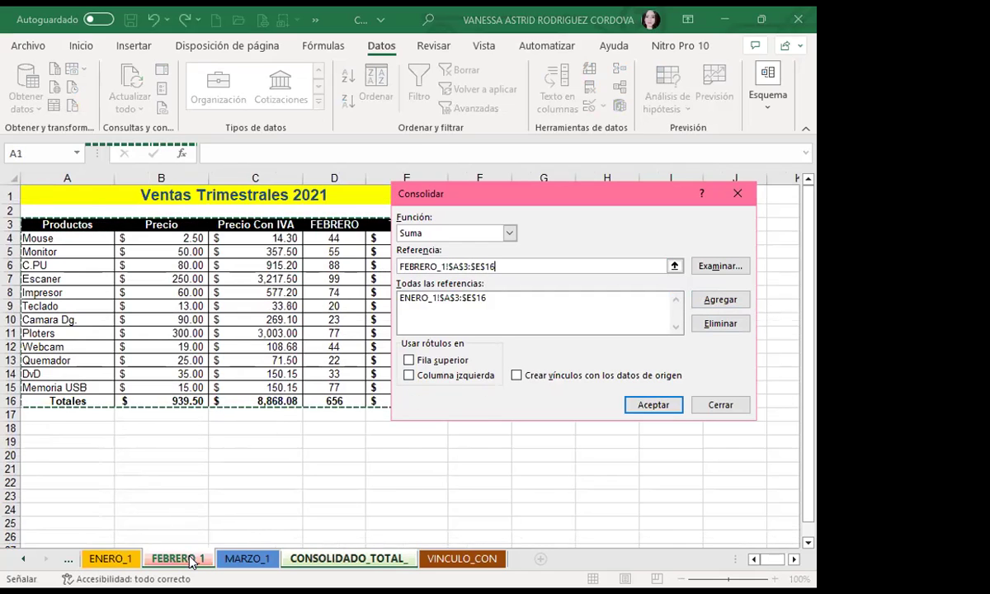
{"action": "left_click", "coordinate": [726, 300]}
{"action": "left_click", "coordinate": [243, 558]}
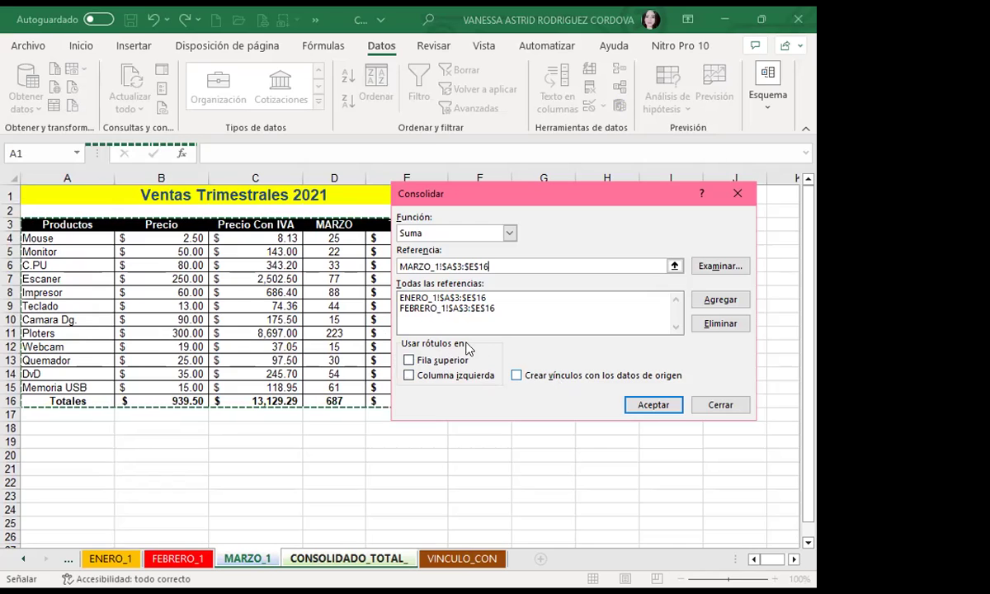
Use top-row and left-column labels and run the Suma consolidation.
{"action": "left_click", "coordinate": [408, 360]}
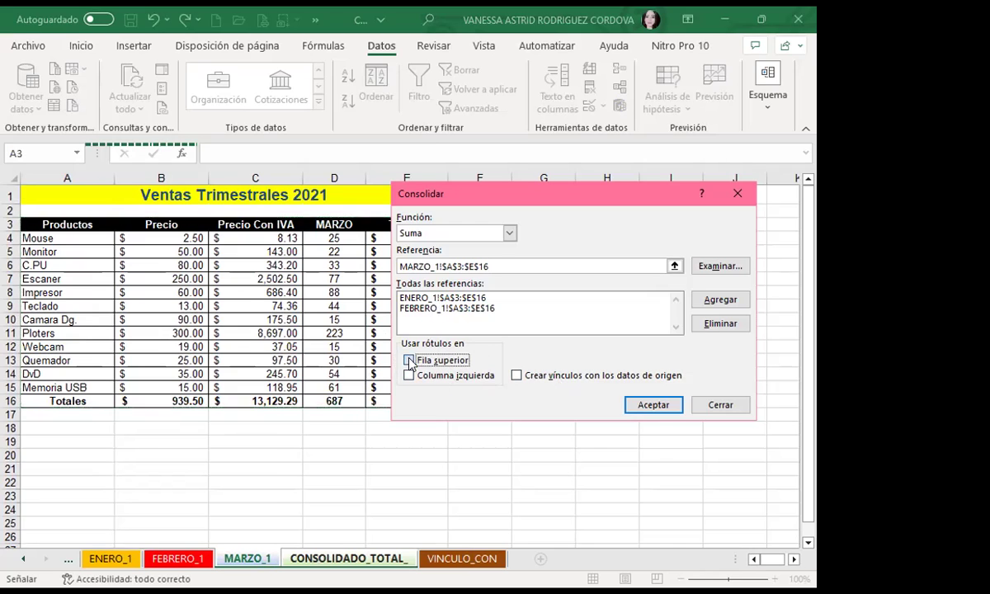
{"action": "left_click", "coordinate": [409, 375]}
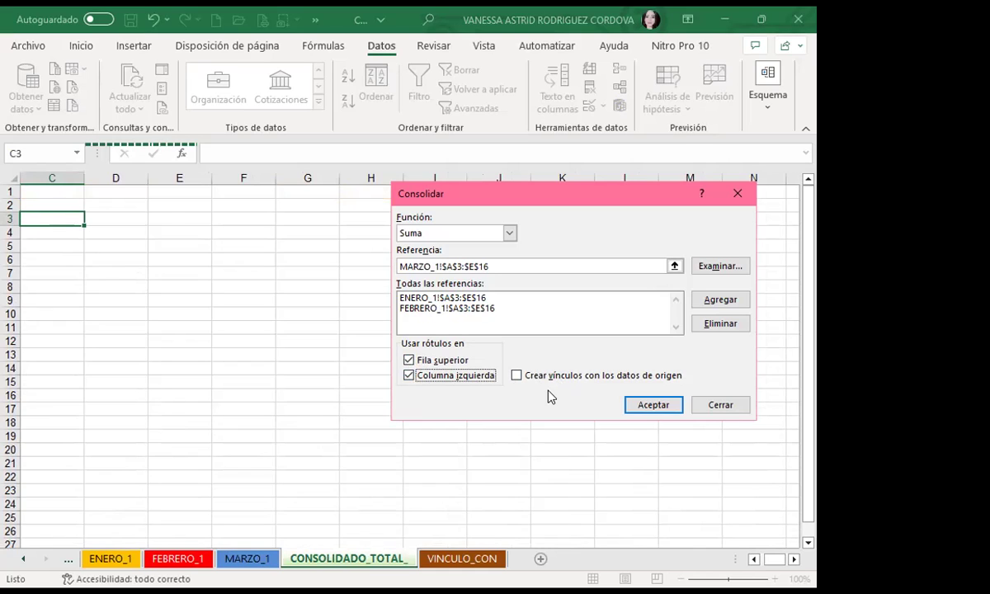
{"action": "left_click", "coordinate": [651, 409]}
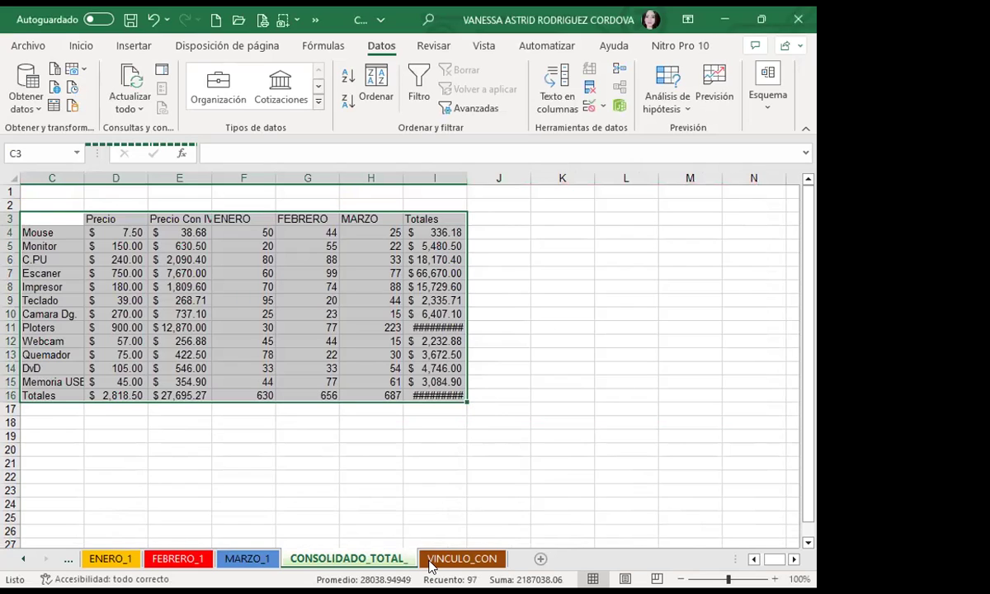
Autofit column I so totals show, then check Mouse's ENERO, FEBRERO and MARZO values.
{"action": "double_click", "coordinate": [482, 179]}
{"action": "left_click", "coordinate": [245, 232]}
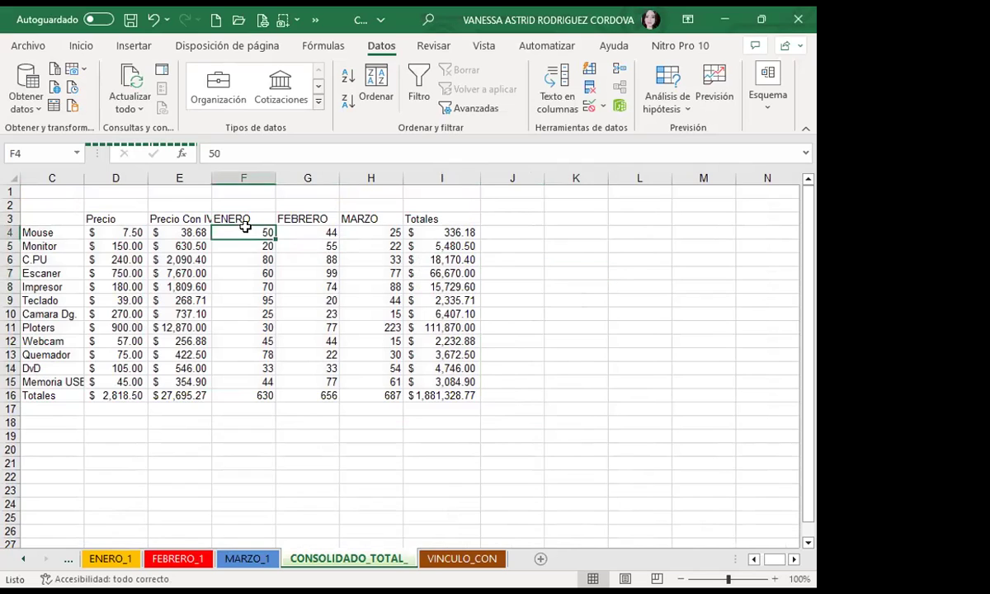
{"action": "left_click", "coordinate": [313, 231]}
{"action": "left_click", "coordinate": [367, 231]}
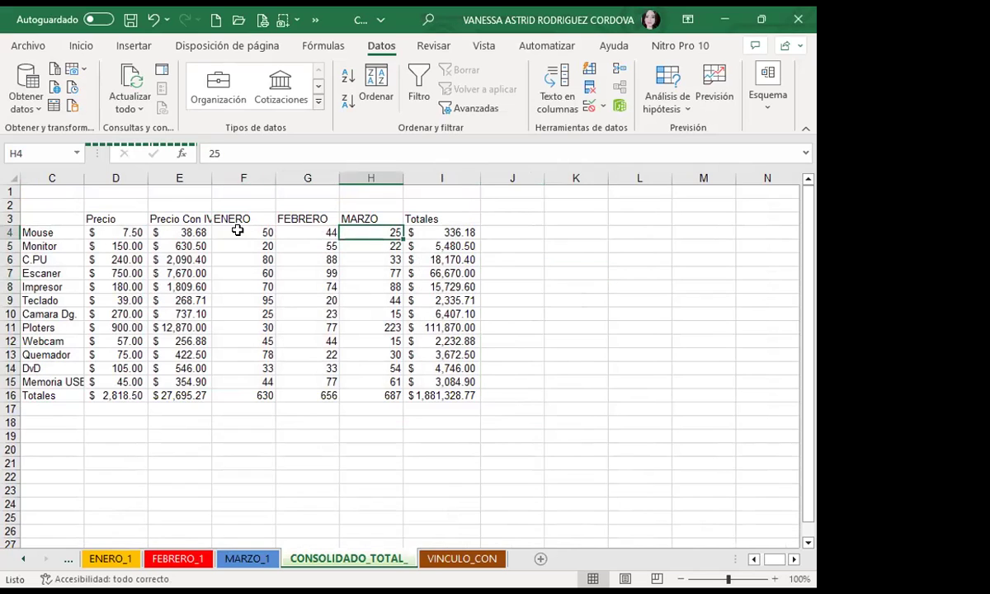
{"action": "left_click", "coordinate": [238, 231]}
{"action": "left_click", "coordinate": [303, 231]}
{"action": "left_click", "coordinate": [364, 232]}
{"action": "left_click", "coordinate": [24, 559]}
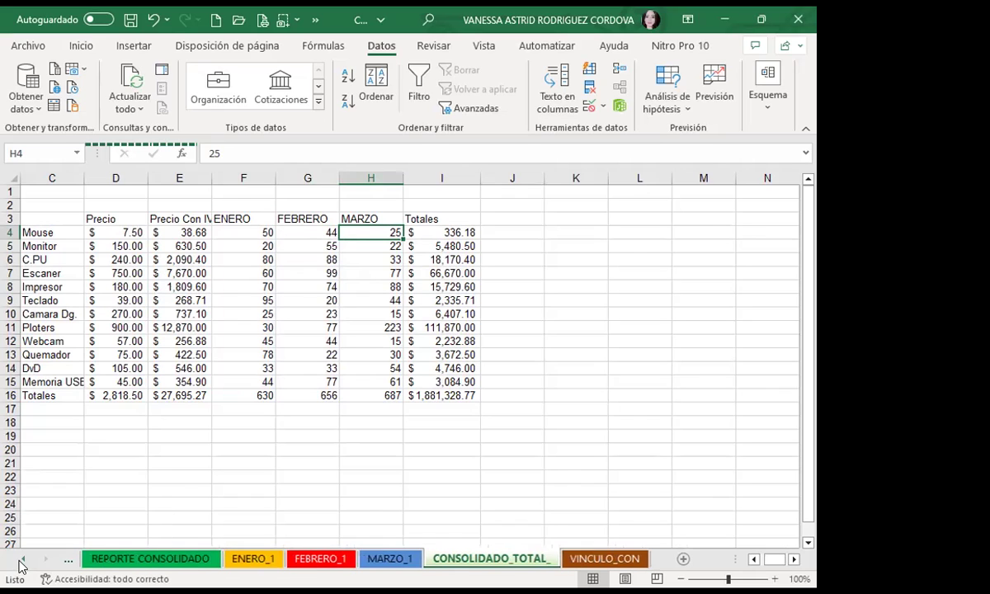
{"action": "left_click", "coordinate": [165, 558]}
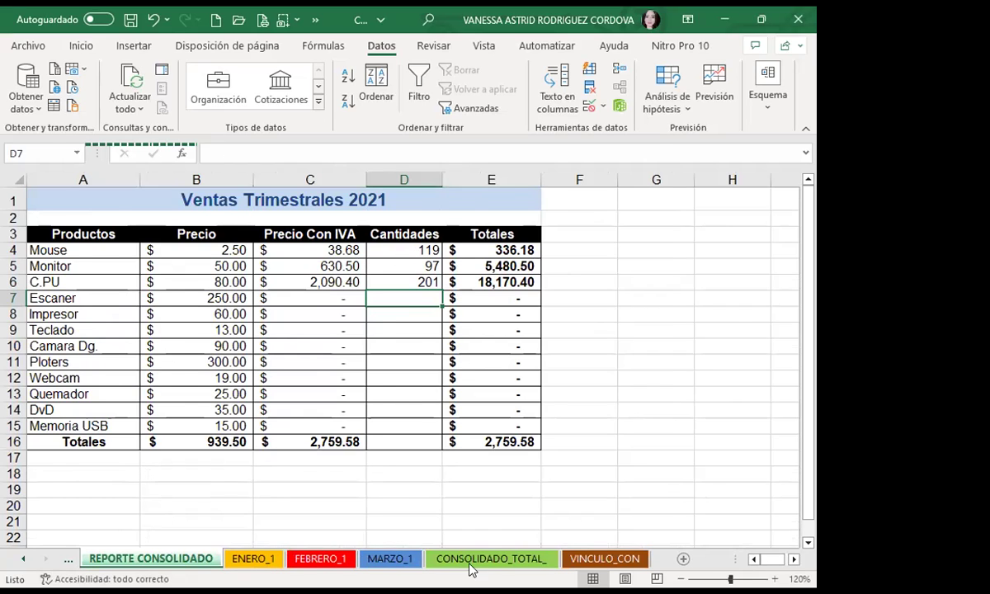
{"action": "left_click", "coordinate": [445, 555]}
{"action": "left_click", "coordinate": [429, 232]}
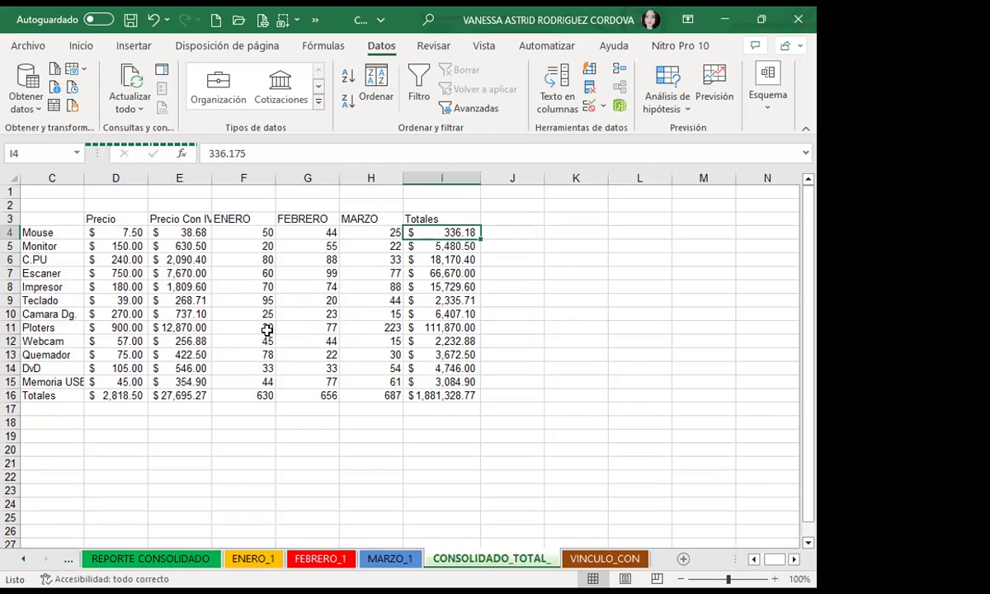
Widen column E to fit Precio Con IVA while checking Mouse, Escaner and C.PU monthly values.
{"action": "left_click", "coordinate": [252, 231]}
{"action": "left_click", "coordinate": [289, 233]}
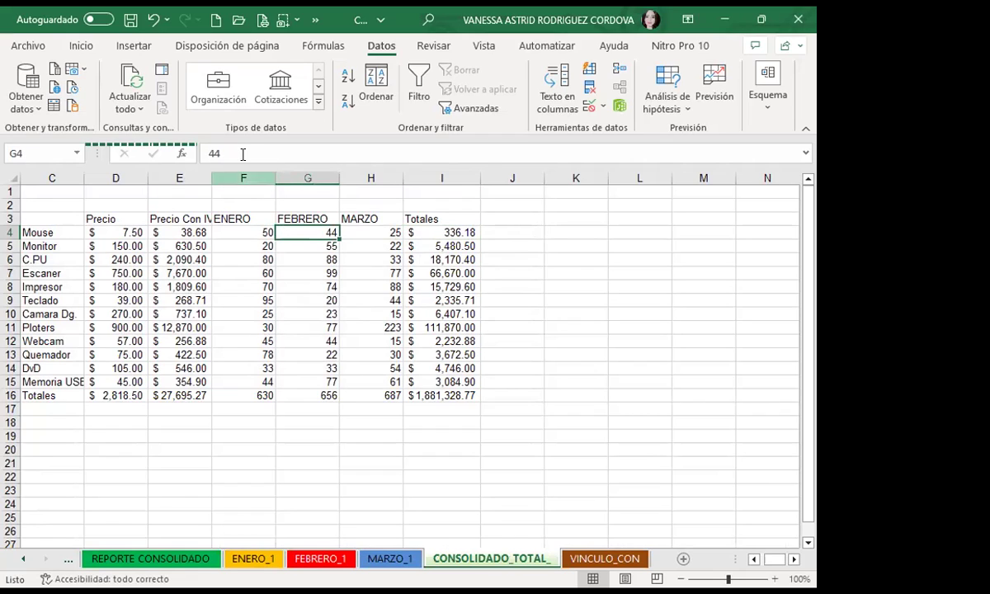
{"action": "left_click", "coordinate": [356, 231]}
{"action": "left_click", "coordinate": [251, 276]}
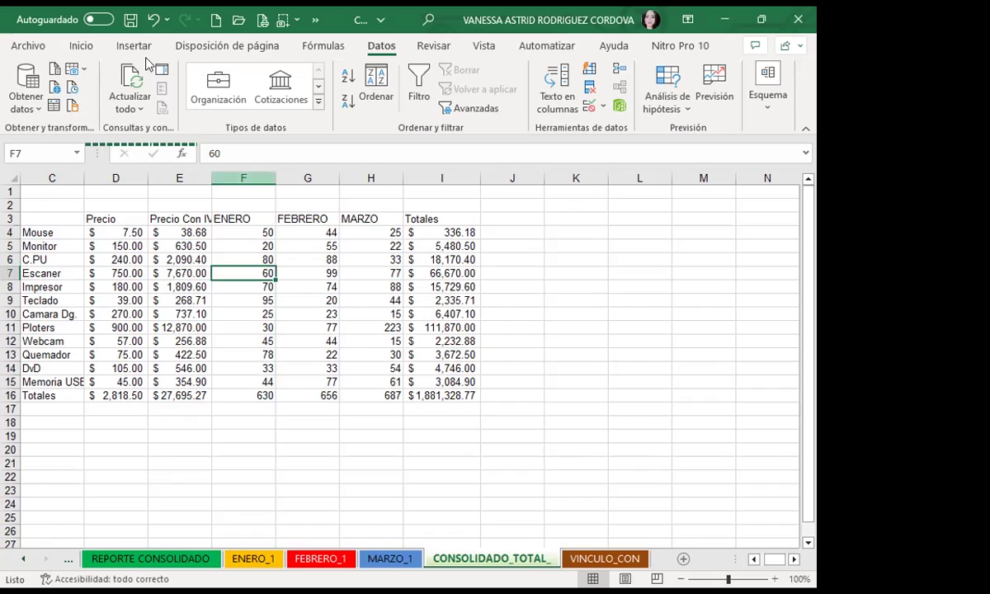
{"action": "left_click_drag", "start_coordinate": [213, 178], "coordinate": [240, 176]}
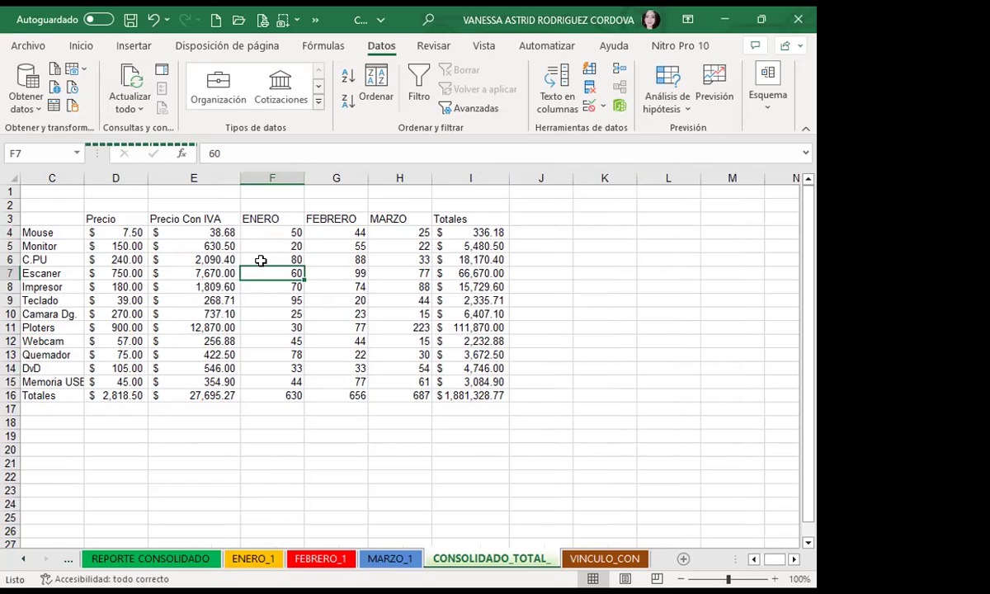
{"action": "left_click", "coordinate": [245, 261]}
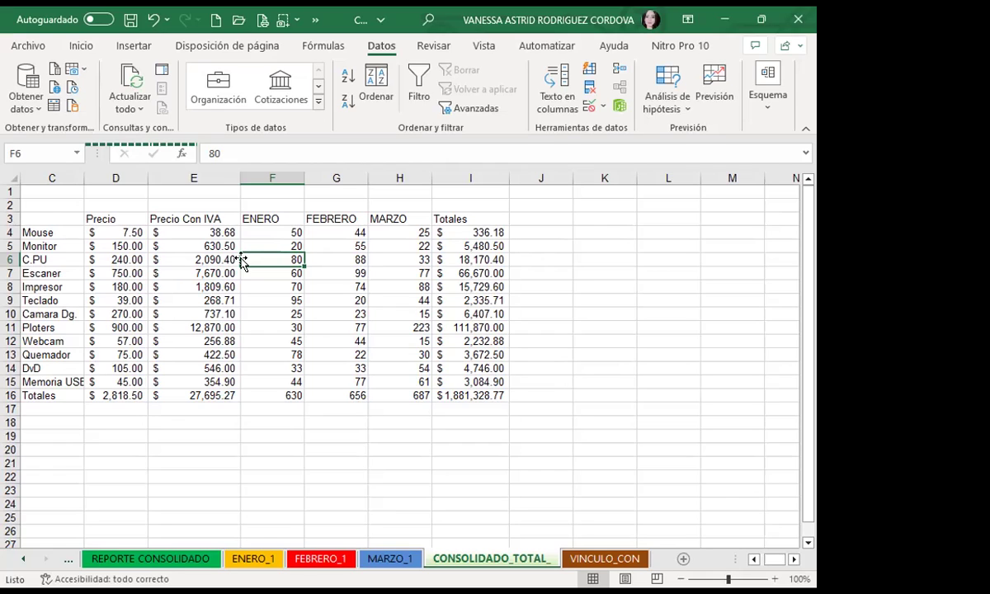
Check the Mouse row's Totales, Precio Con IVA and Precio values.
{"action": "left_click", "coordinate": [462, 232]}
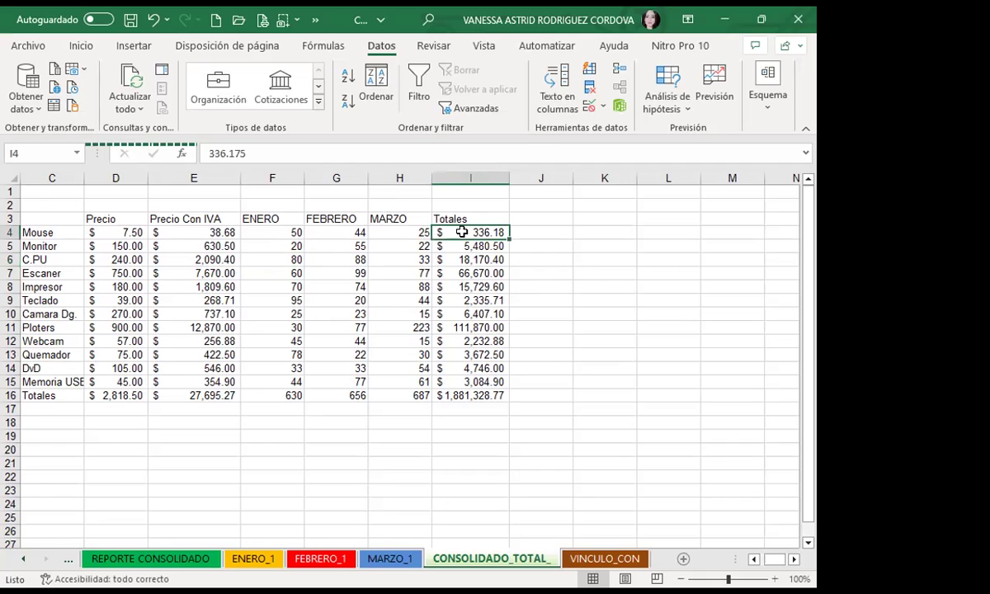
{"action": "left_click", "coordinate": [191, 233]}
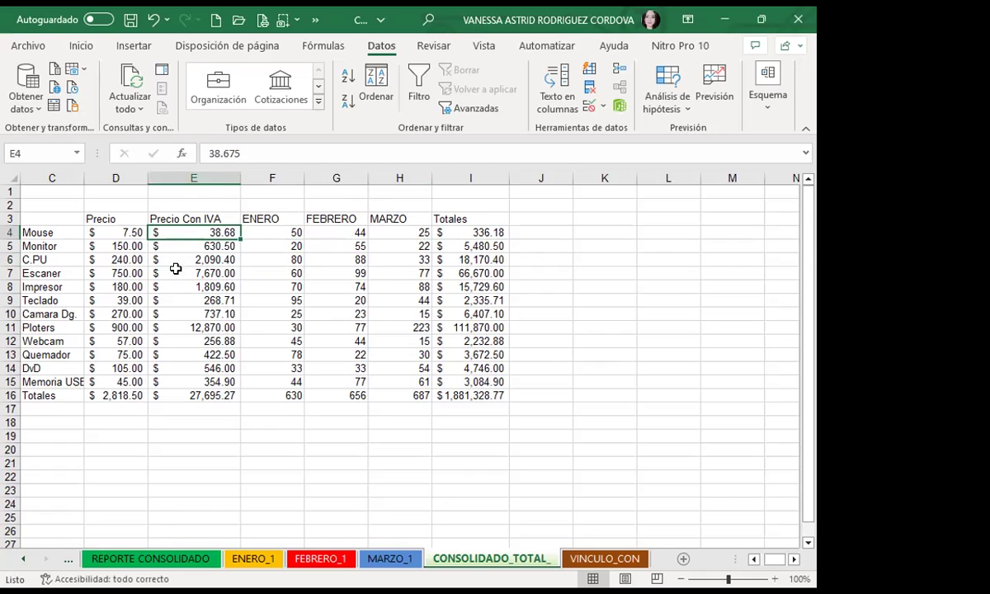
{"action": "left_click", "coordinate": [110, 230]}
{"action": "left_click", "coordinate": [190, 232]}
{"action": "left_click", "coordinate": [459, 234]}
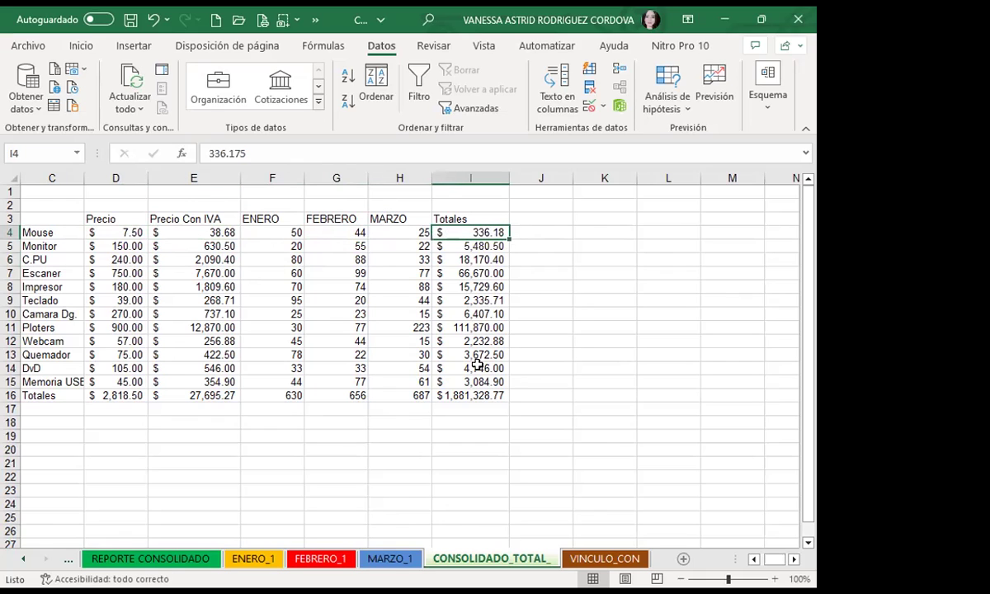
{"action": "left_click", "coordinate": [172, 560]}
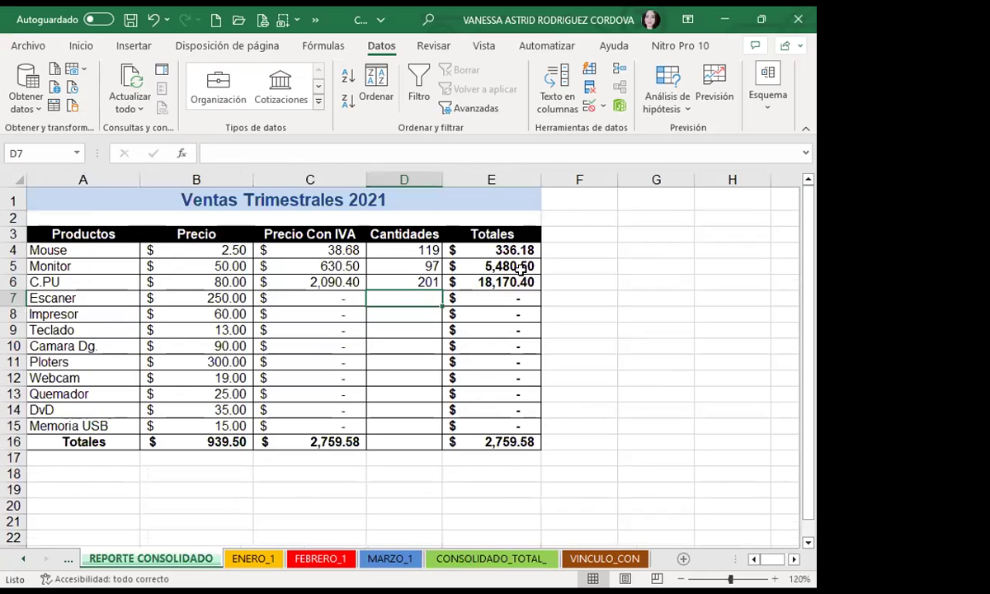
{"action": "left_click", "coordinate": [475, 560]}
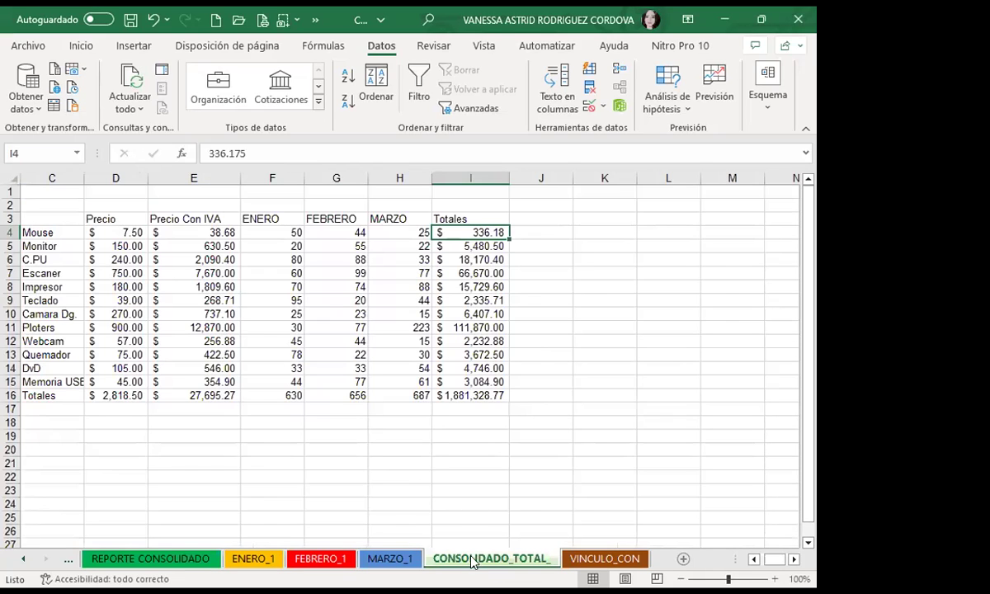
{"action": "left_click", "coordinate": [462, 247]}
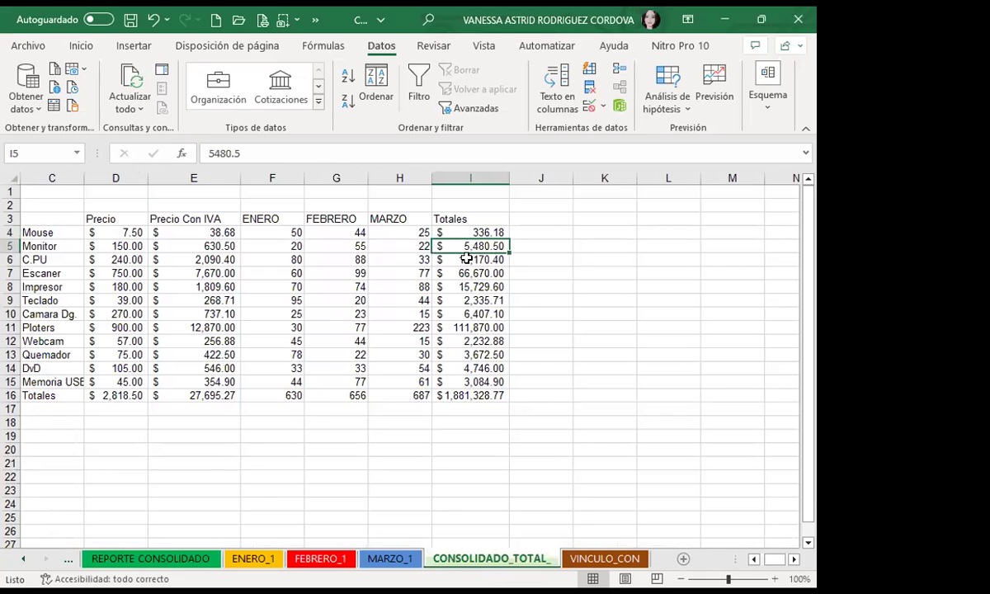
{"action": "left_click", "coordinate": [437, 287]}
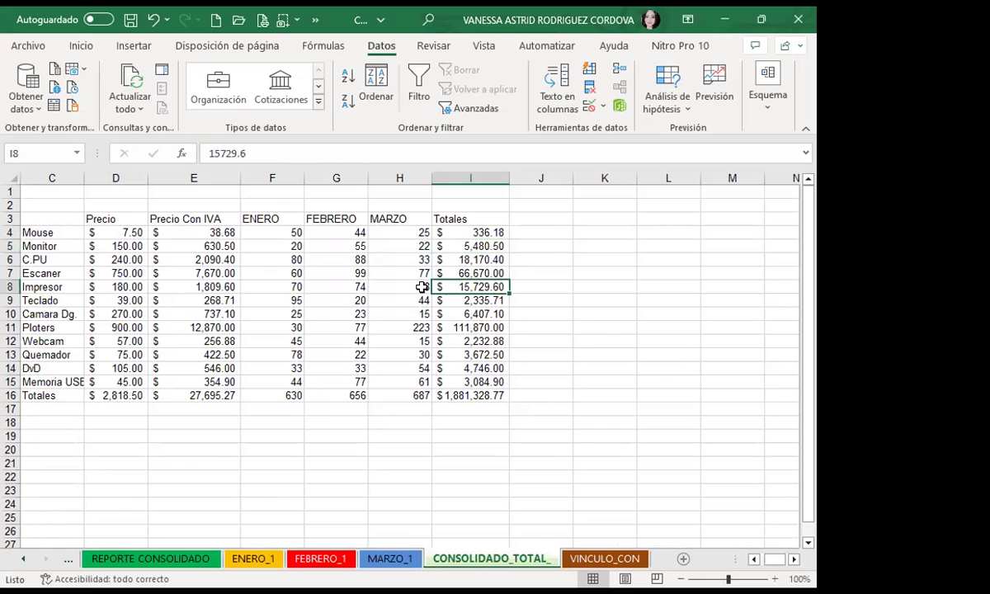
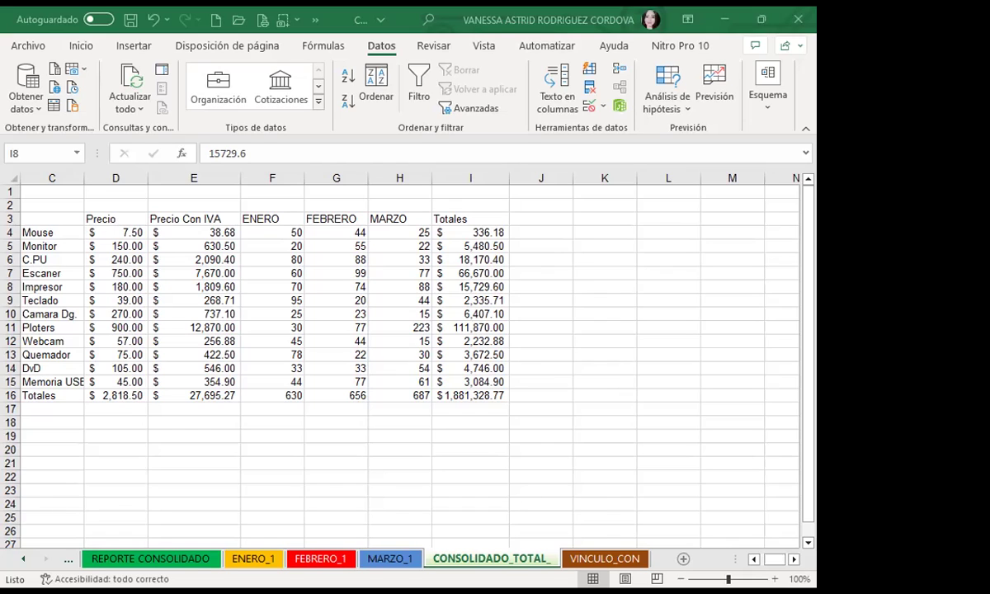
Switch to the REPORTE CONSOLIDADO sheet with the Ventas Trimestrales 2021 table.
{"action": "left_click", "coordinate": [183, 561]}
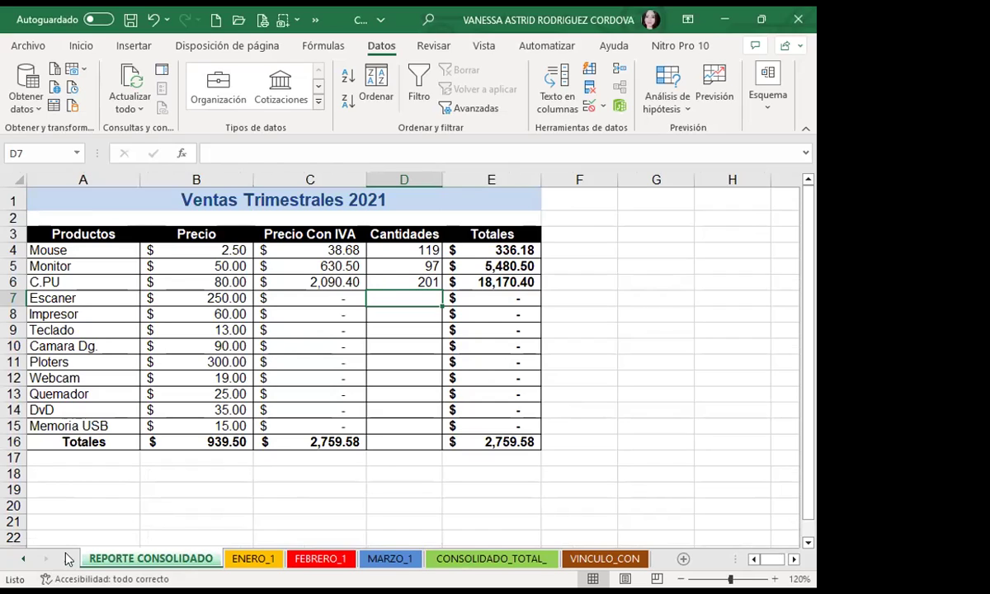
{"action": "left_click", "coordinate": [28, 559]}
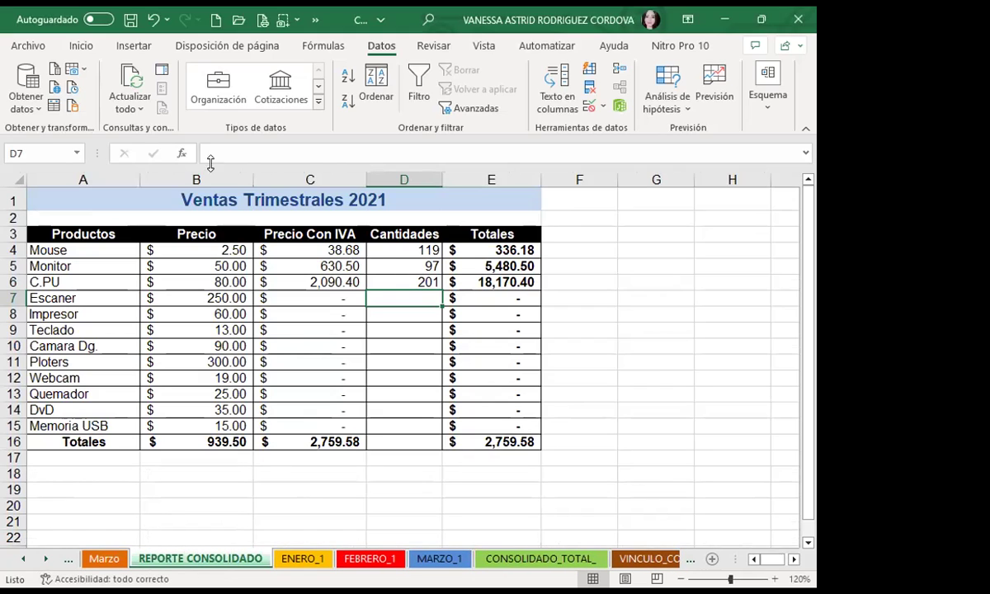
{"action": "left_click", "coordinate": [399, 284]}
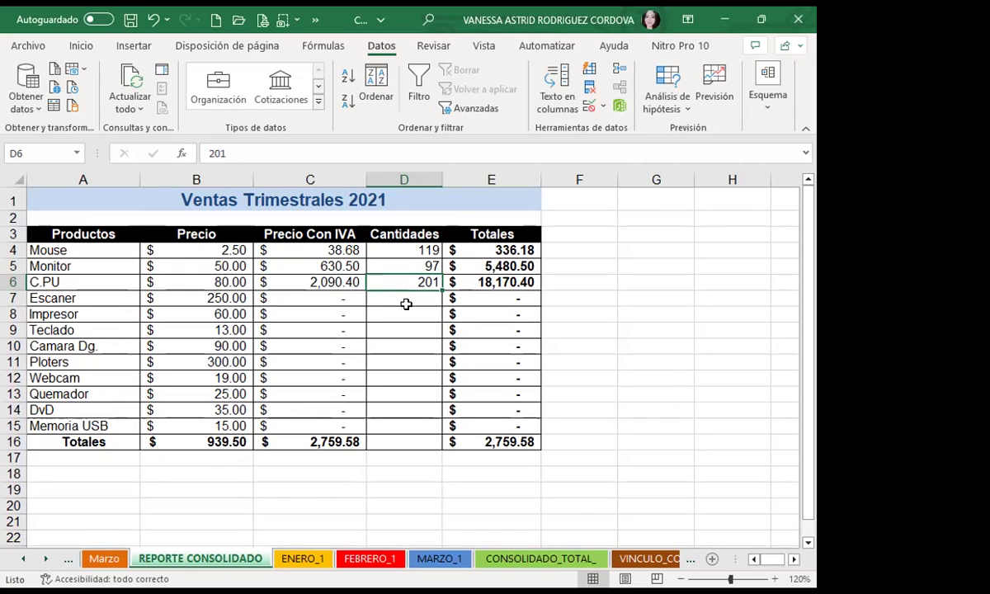
{"action": "left_click_drag", "start_coordinate": [397, 286], "coordinate": [395, 433]}
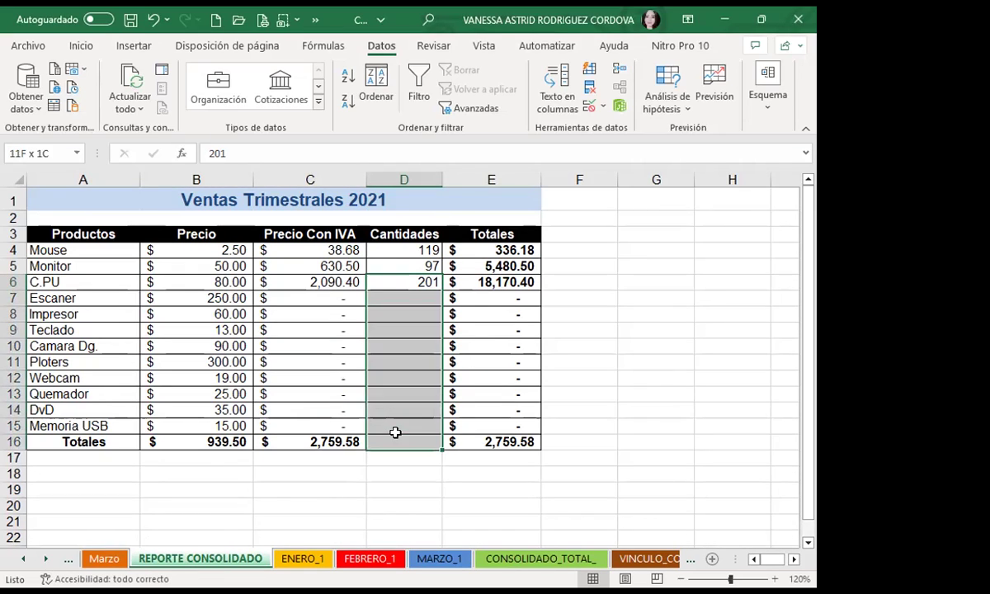
{"action": "left_click", "coordinate": [402, 294]}
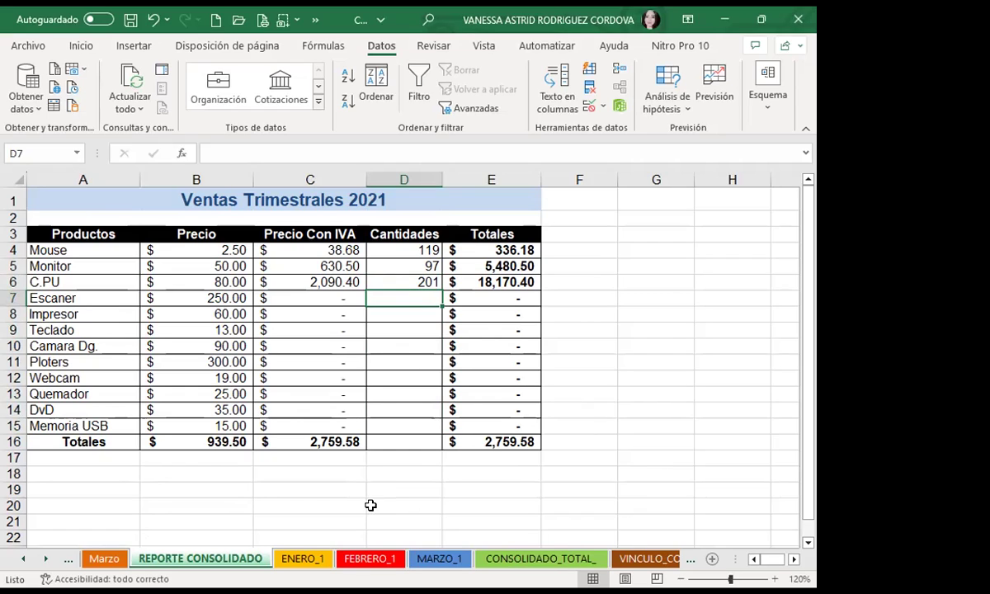
{"action": "left_click", "coordinate": [601, 377]}
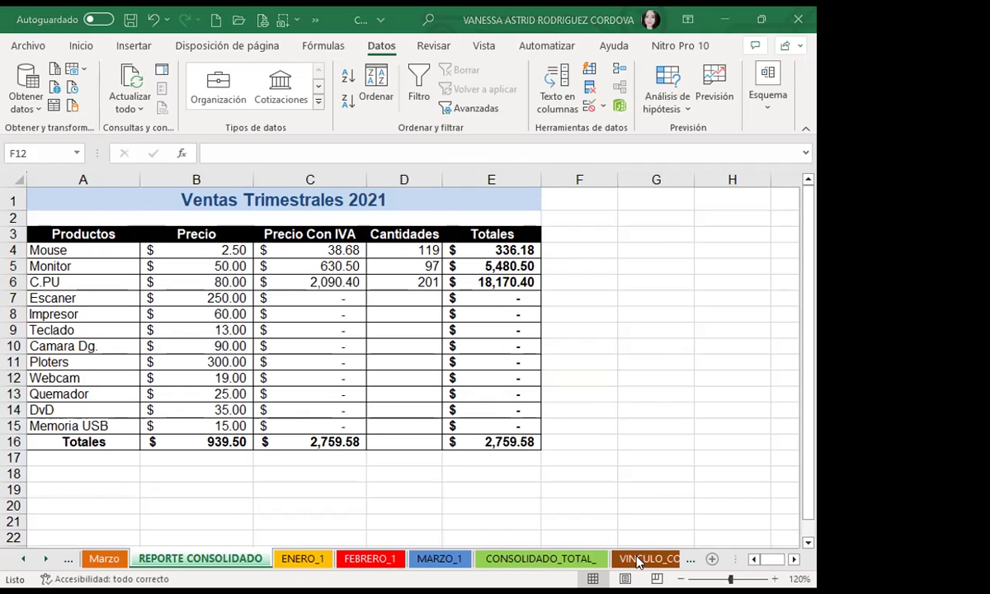
{"action": "left_click", "coordinate": [637, 560]}
Start a consolidation at VINCULO_CON!A3 and add ENERO_1!A3:E16 as the first source.
{"action": "left_click", "coordinate": [54, 206]}
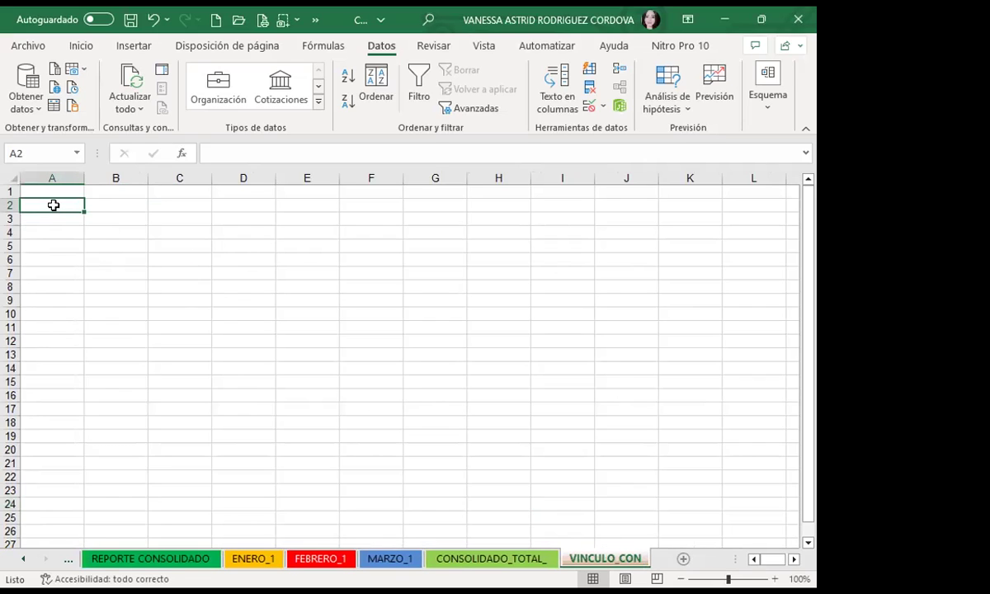
{"action": "left_click", "coordinate": [49, 218]}
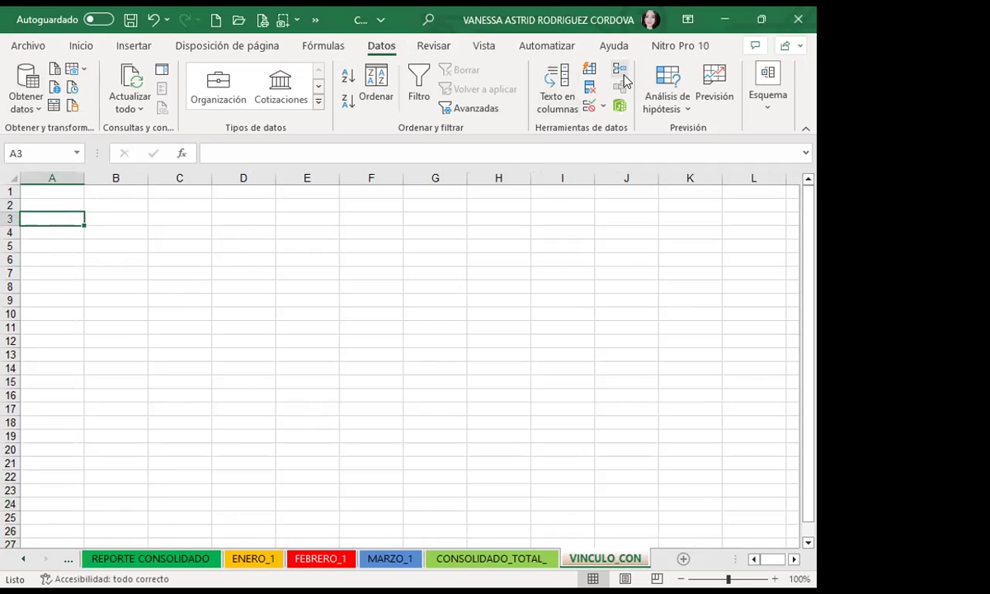
{"action": "left_click", "coordinate": [620, 71]}
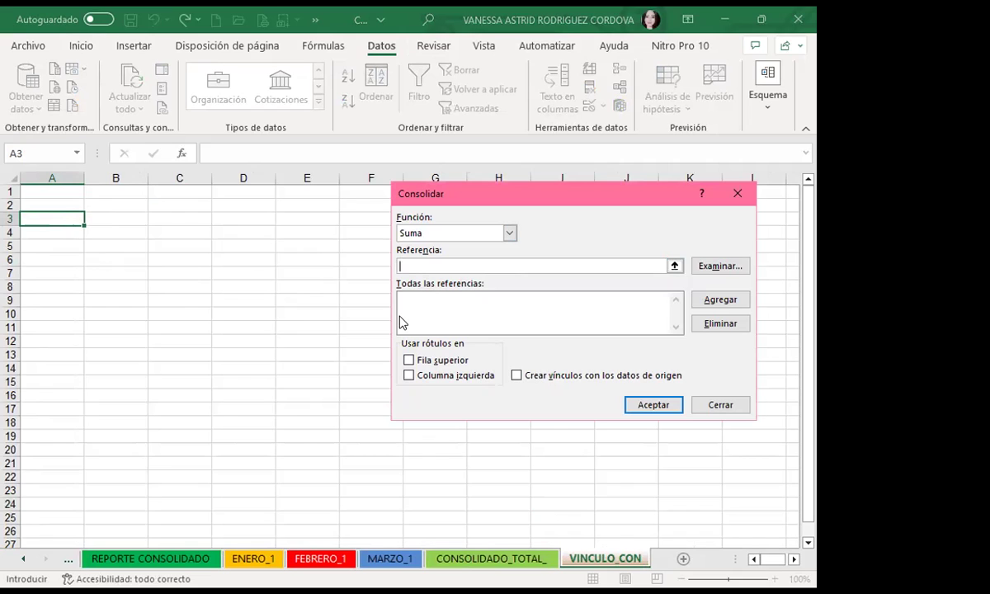
{"action": "left_click", "coordinate": [243, 559]}
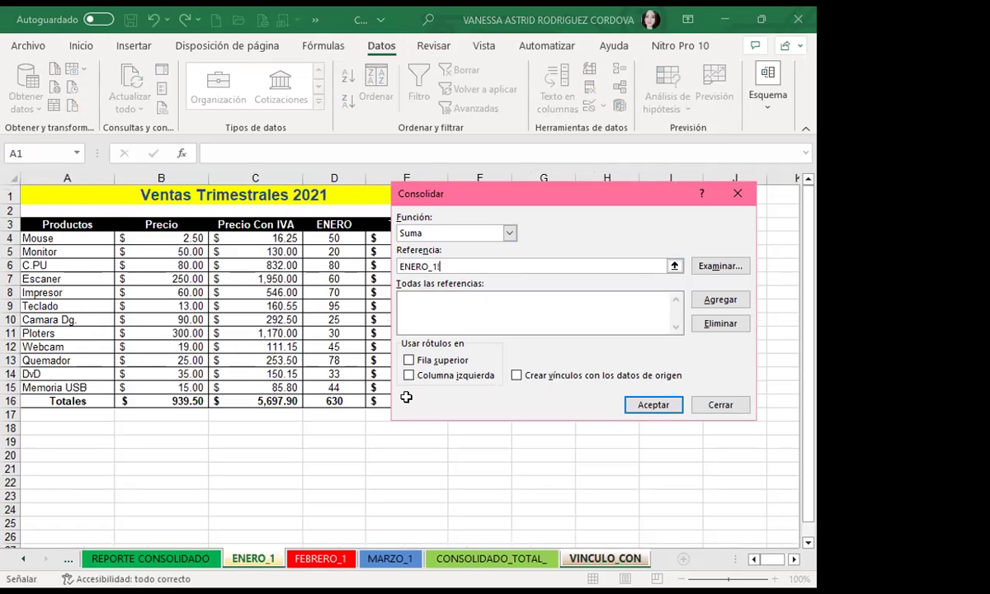
{"action": "left_click_drag", "start_coordinate": [408, 403], "coordinate": [408, 402]}
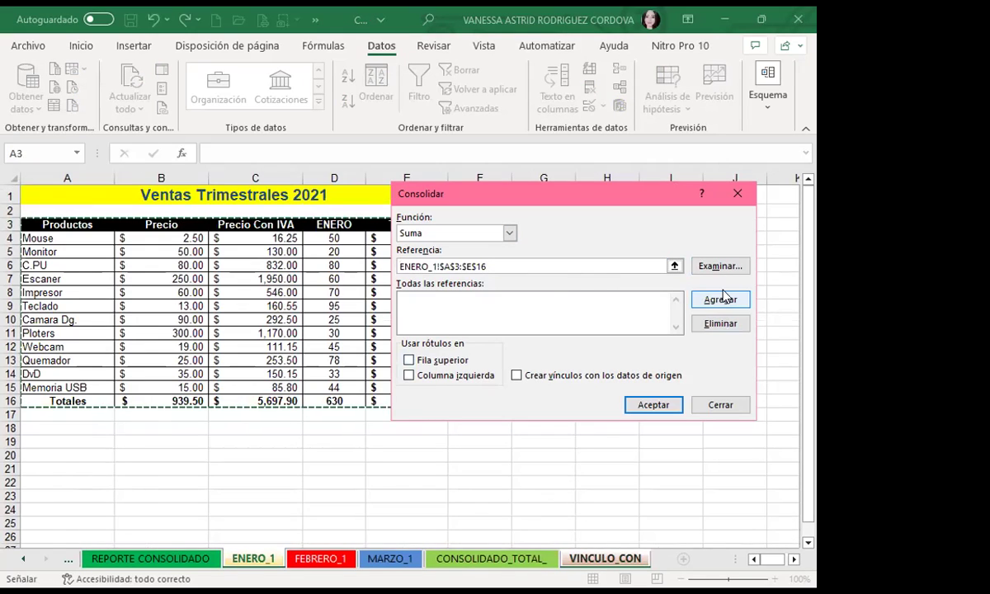
{"action": "left_click", "coordinate": [719, 300]}
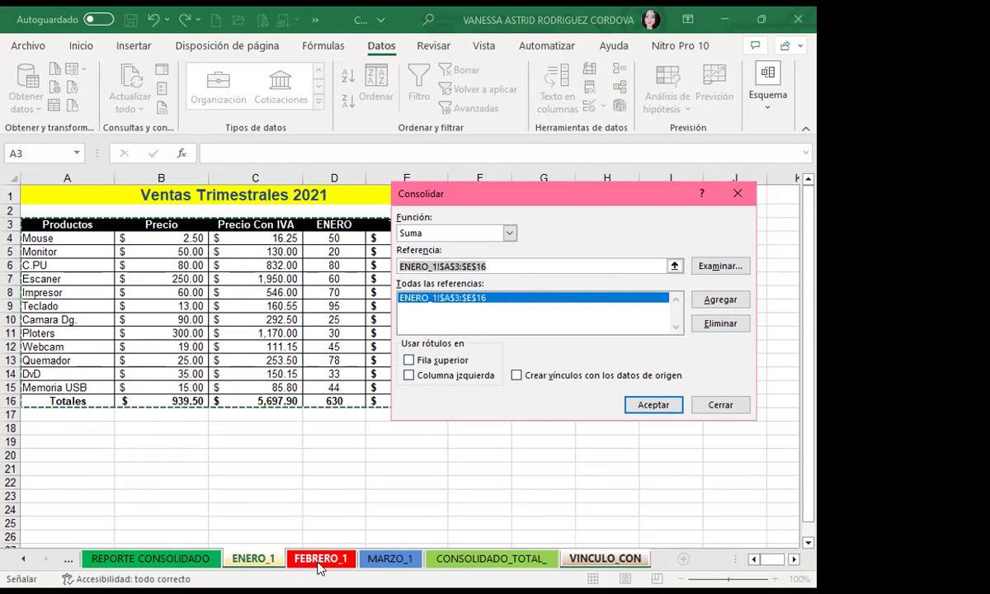
Add FEBRERO_1!A3:E16, enter the MARZO_1 range, and use top-row and left-column labels.
{"action": "left_click", "coordinate": [320, 559]}
{"action": "left_click", "coordinate": [702, 300]}
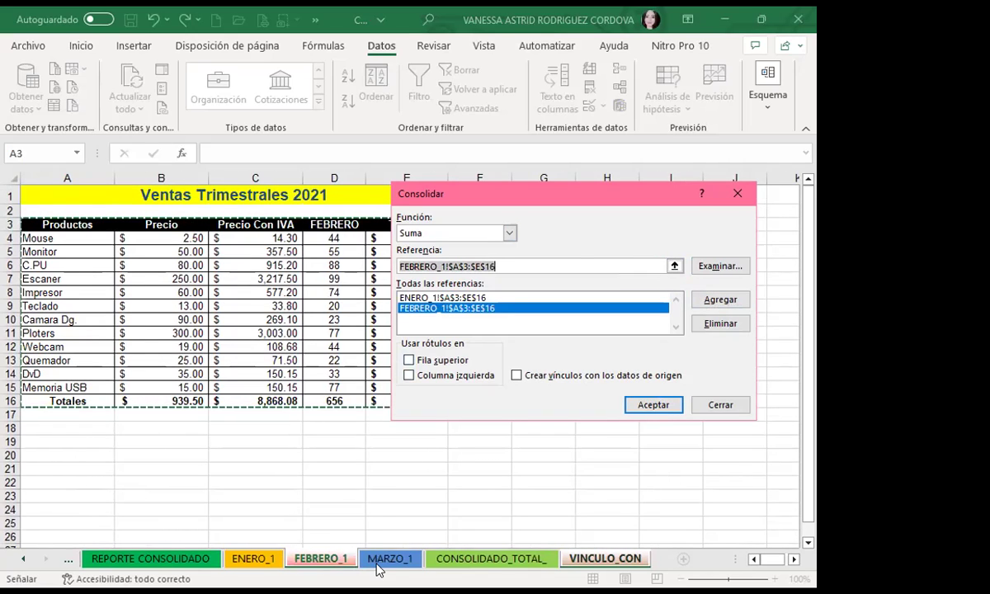
{"action": "left_click", "coordinate": [379, 563]}
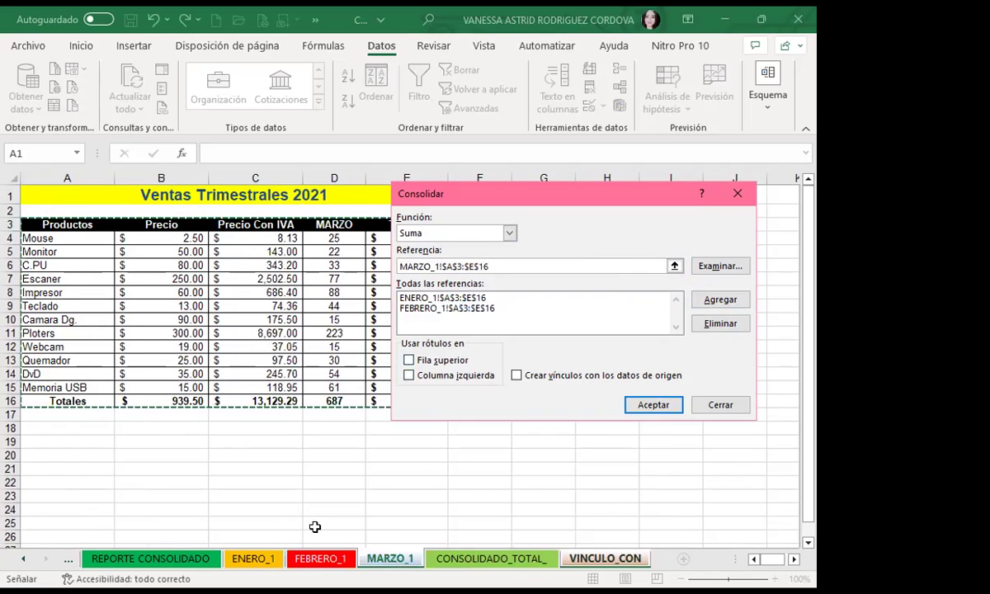
{"action": "left_click", "coordinate": [408, 360]}
{"action": "left_click", "coordinate": [407, 375]}
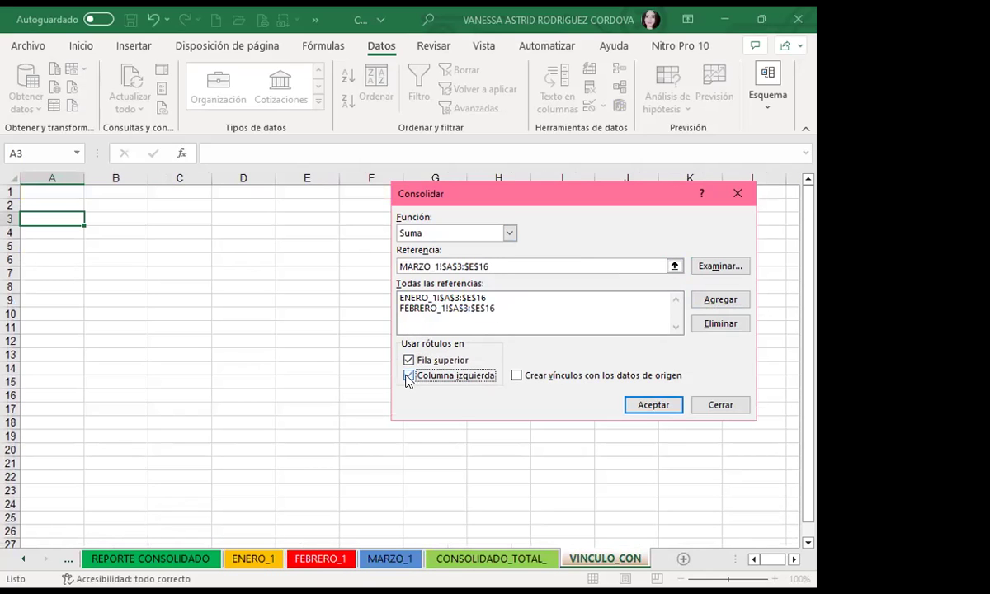
Tick 'Crear vínculos con los datos de origen' in the Consolidar dialog.
{"action": "left_click", "coordinate": [516, 375]}
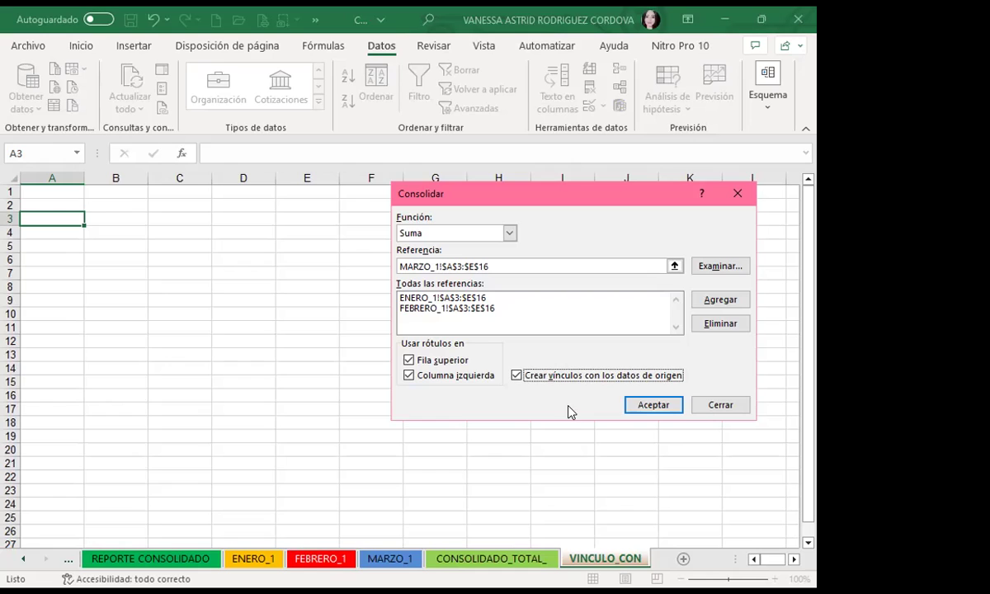
Run the linked consolidation and widen column H so the Totales values show.
{"action": "left_click", "coordinate": [658, 404]}
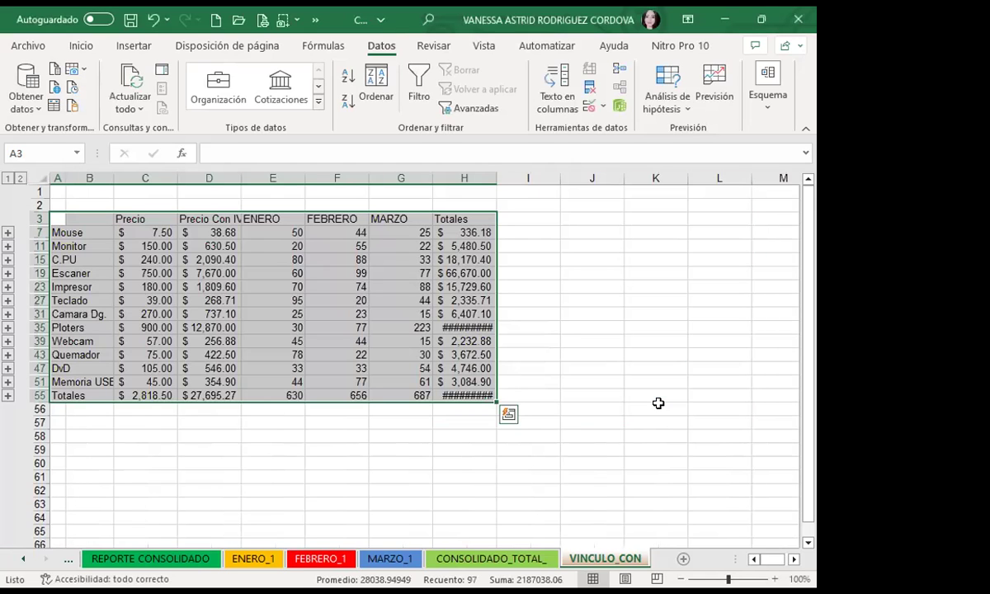
{"action": "left_click_drag", "start_coordinate": [496, 178], "coordinate": [542, 183]}
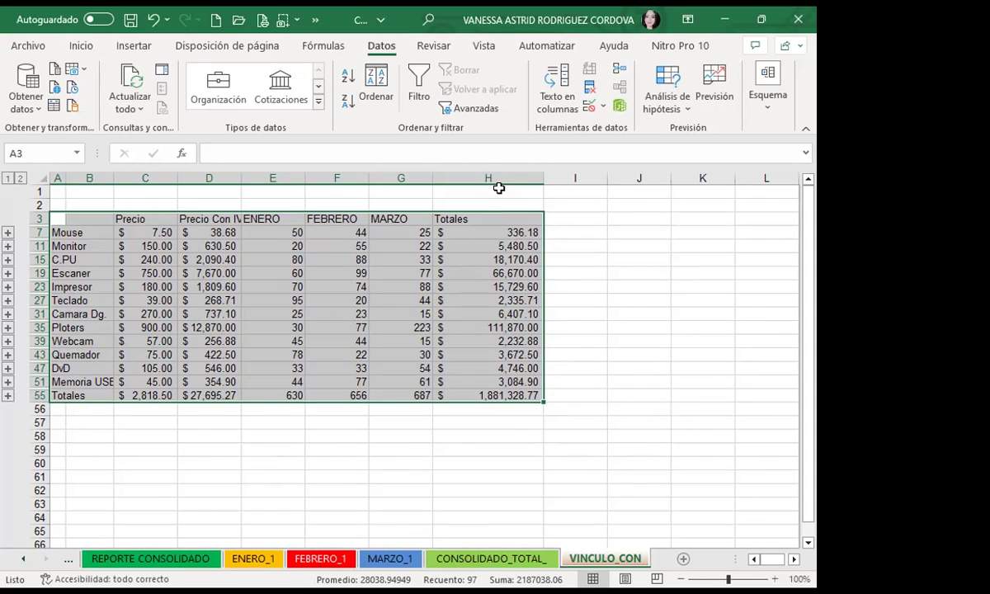
{"action": "left_click", "coordinate": [81, 232]}
{"action": "left_click", "coordinate": [67, 246]}
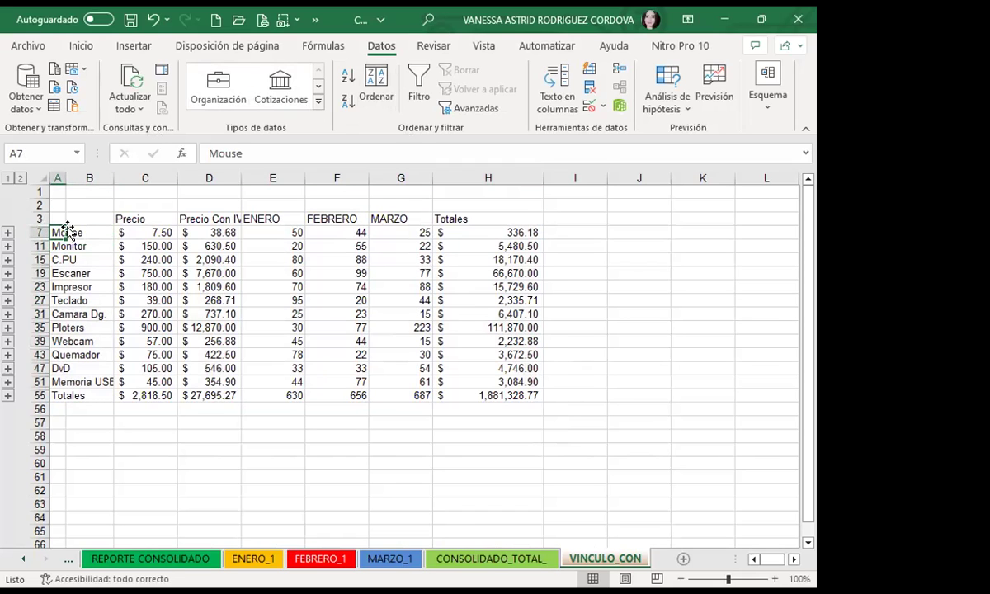
Check the SUMA formulas in row 7, from C7 and D7 through F7.
{"action": "left_click", "coordinate": [143, 231]}
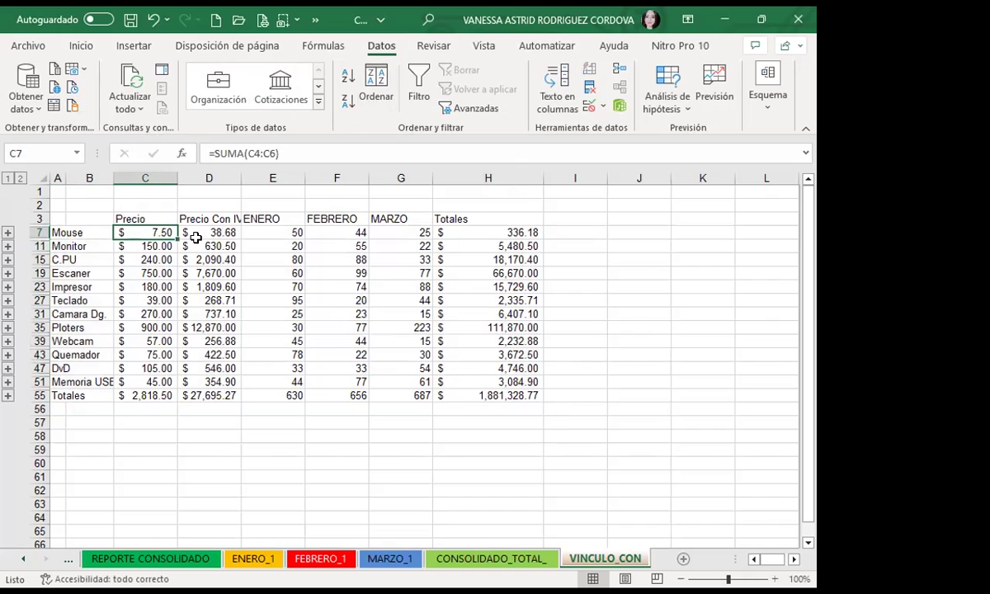
{"action": "left_click", "coordinate": [198, 231]}
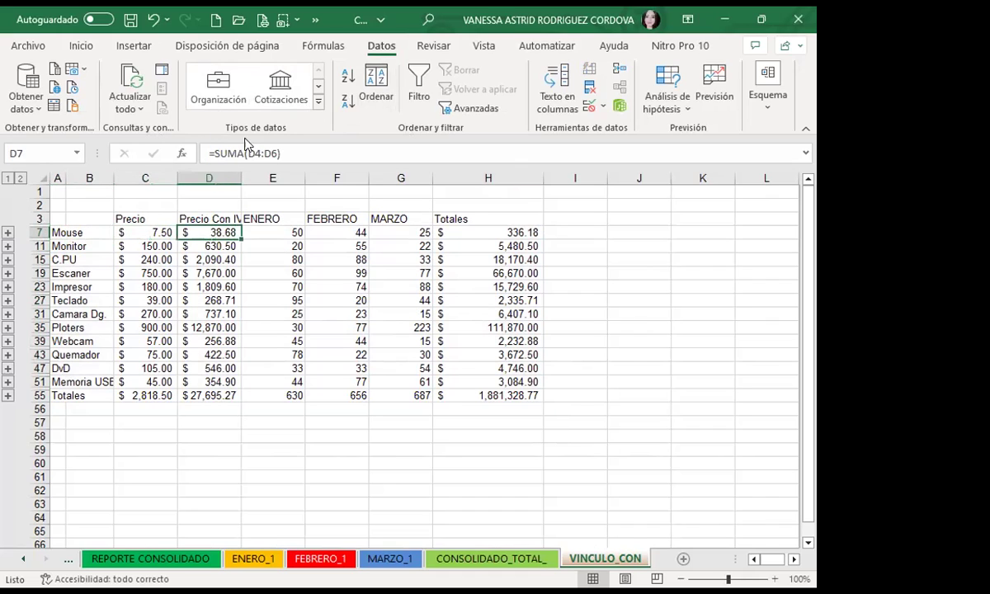
{"action": "left_click", "coordinate": [272, 231]}
{"action": "left_click", "coordinate": [316, 231]}
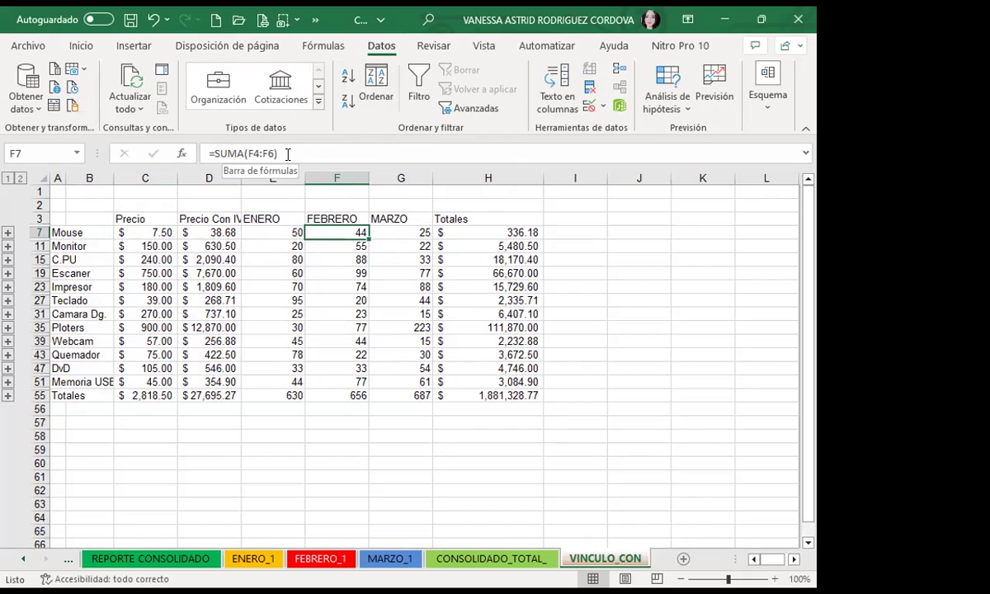
Compare MARZO_1's Monitor quantity with the MARZO values on CONSOLIDADO_TOTAL_.
{"action": "left_click", "coordinate": [389, 558]}
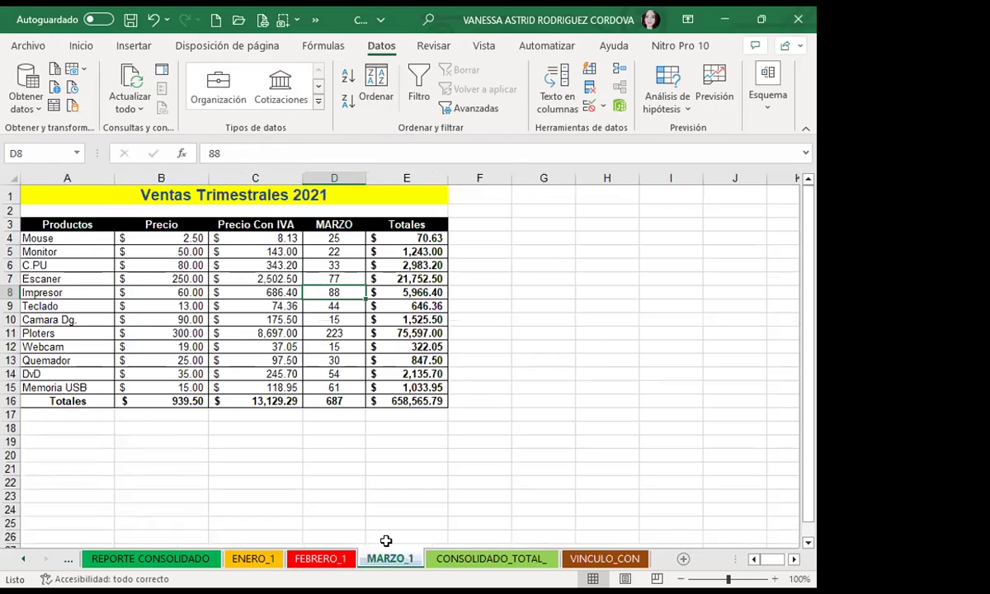
{"action": "left_click", "coordinate": [335, 251]}
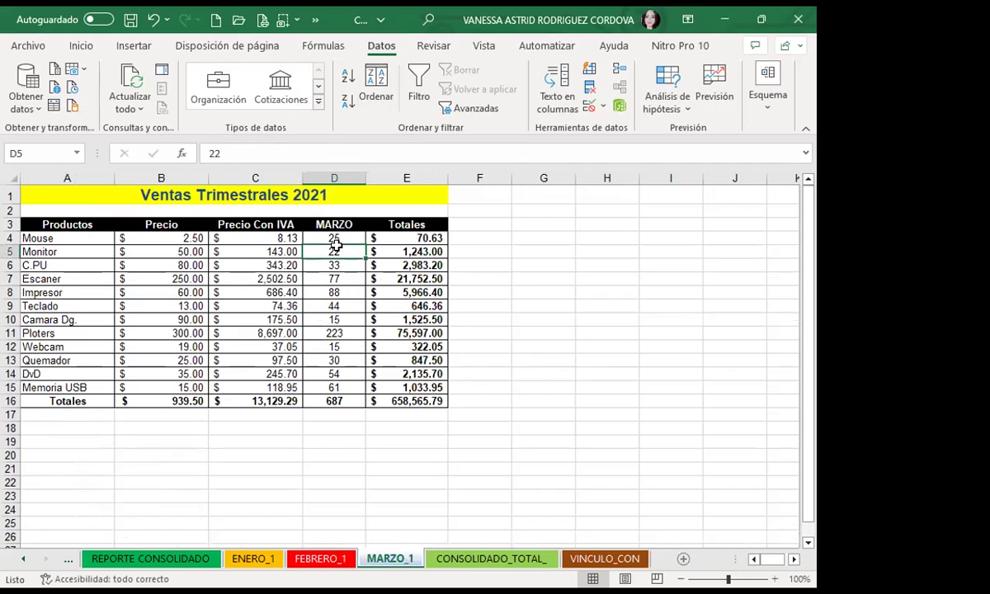
{"action": "left_click", "coordinate": [479, 558]}
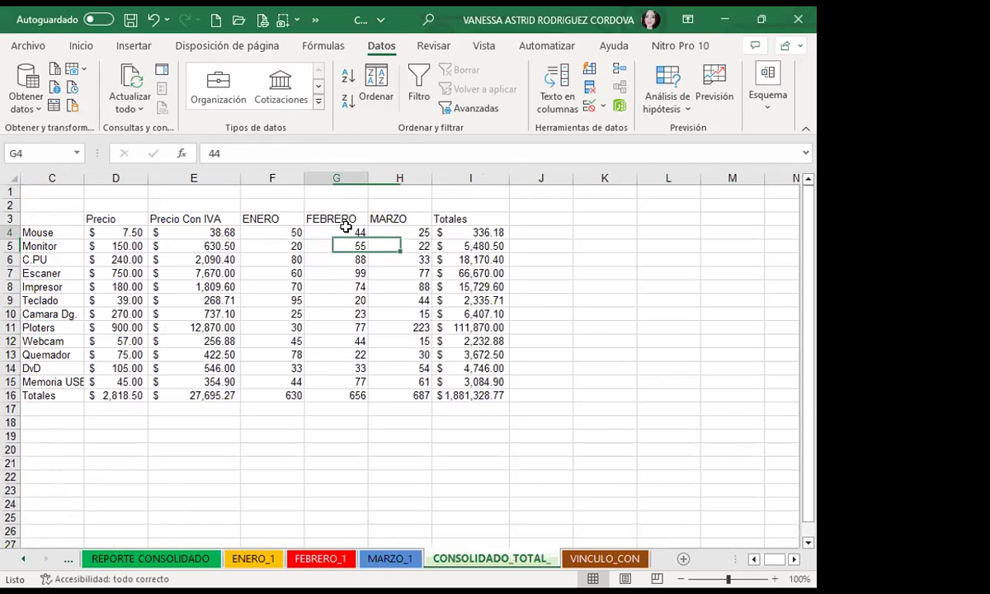
{"action": "key", "text": "Right"}
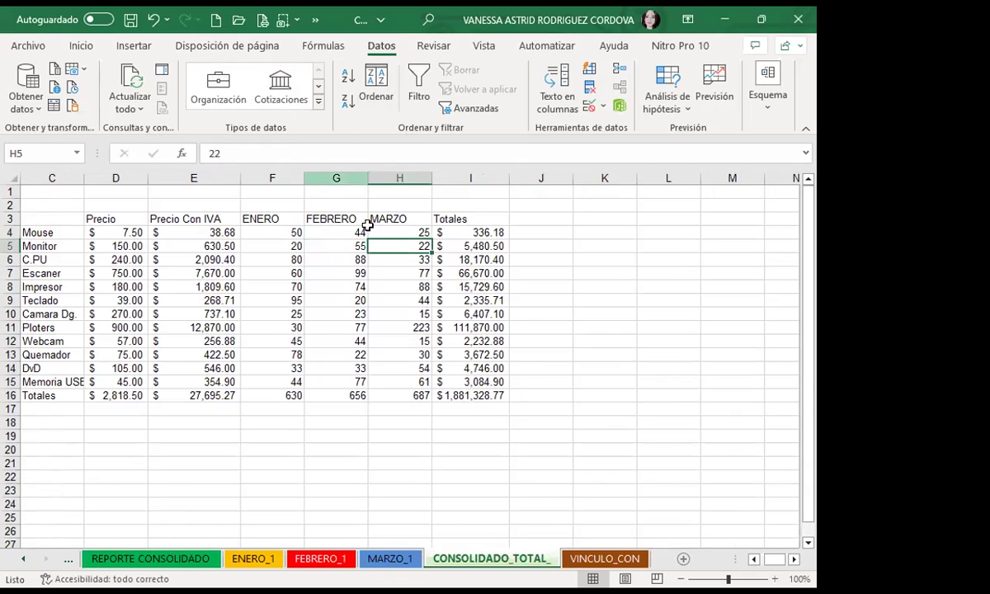
{"action": "left_click", "coordinate": [379, 257]}
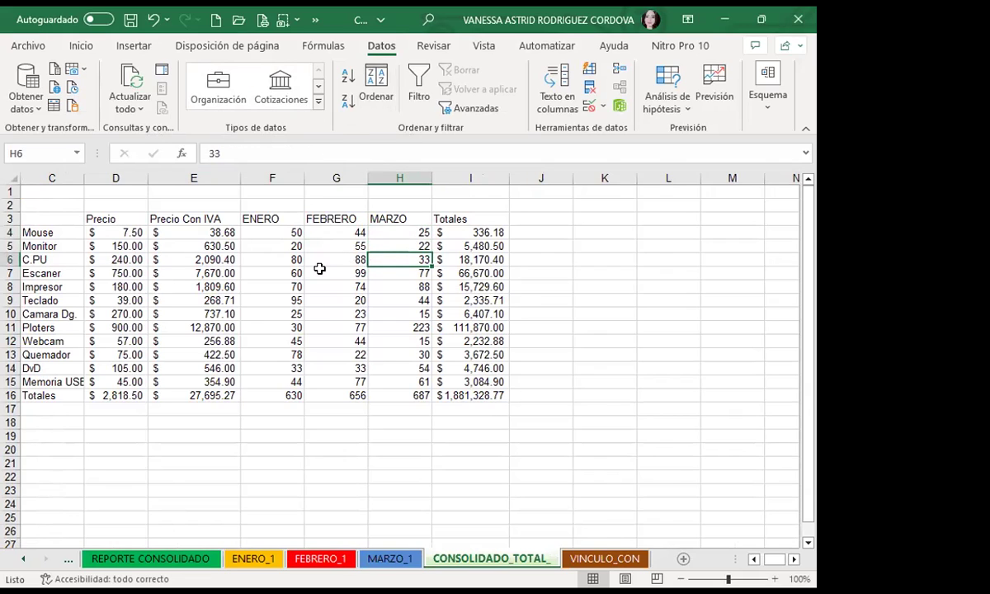
Check the Escaner FEBRERO, ENERO and Totales values on CONSOLIDADO_TOTAL_.
{"action": "left_click", "coordinate": [344, 259]}
{"action": "left_click", "coordinate": [344, 270]}
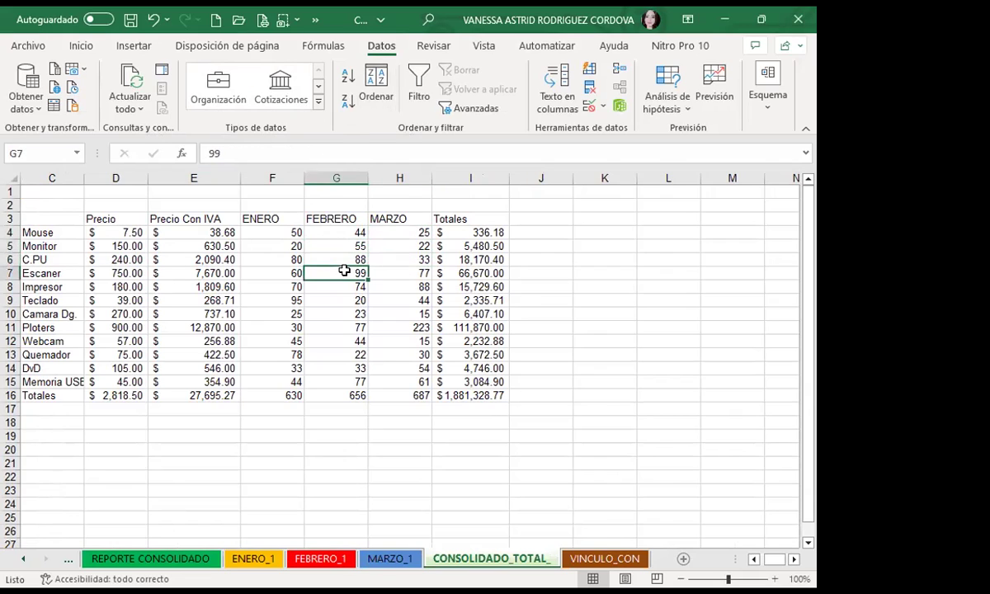
{"action": "left_click", "coordinate": [276, 272]}
{"action": "left_click_drag", "start_coordinate": [281, 245], "coordinate": [280, 259]}
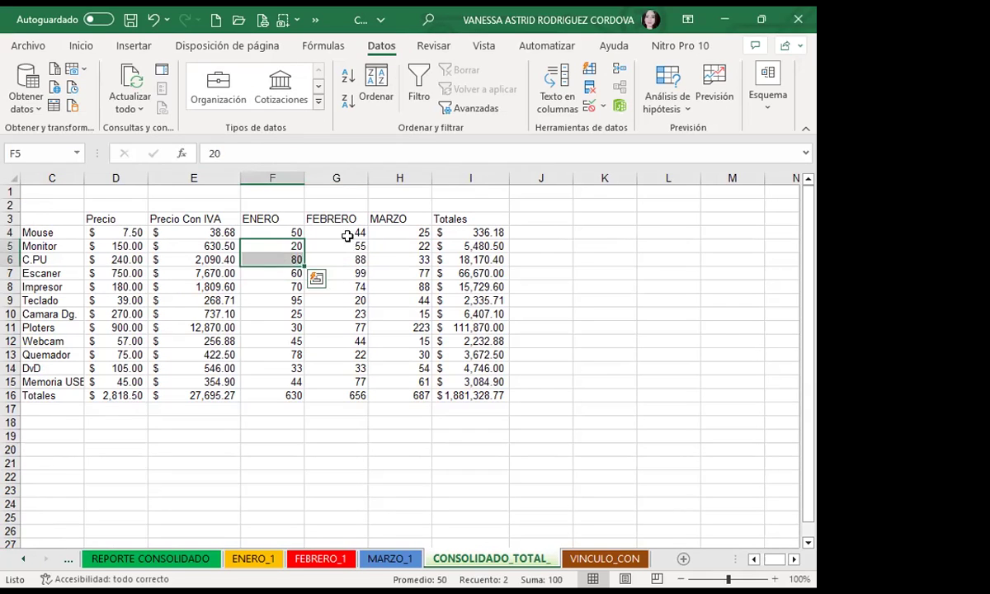
{"action": "left_click", "coordinate": [466, 246]}
{"action": "left_click", "coordinate": [470, 221]}
{"action": "left_click", "coordinate": [470, 232]}
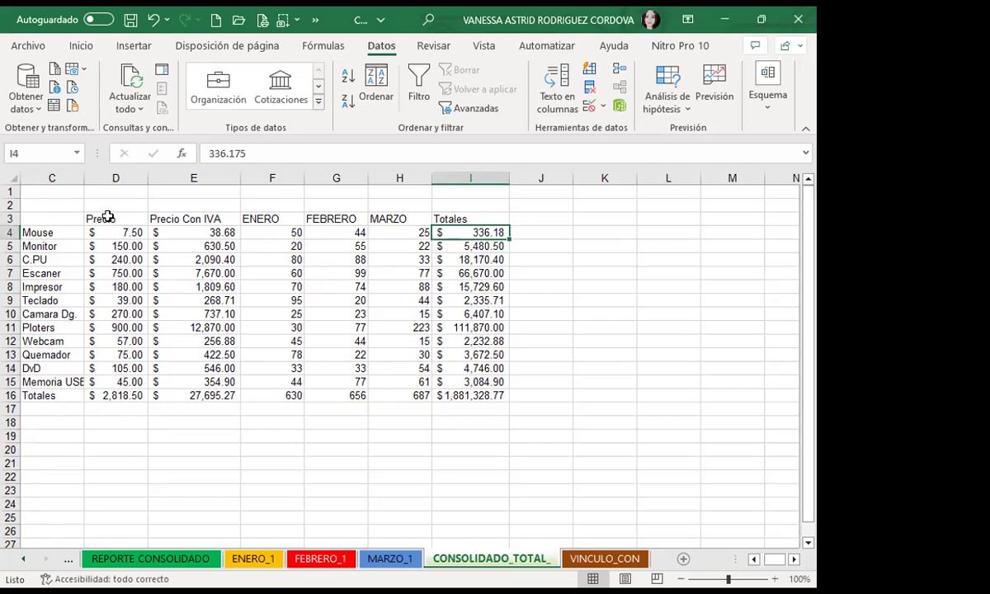
On VINCULO_CON, inspect the SUMA formulas for Monitor, C.PU, Mouse and Escaner.
{"action": "left_click", "coordinate": [604, 558]}
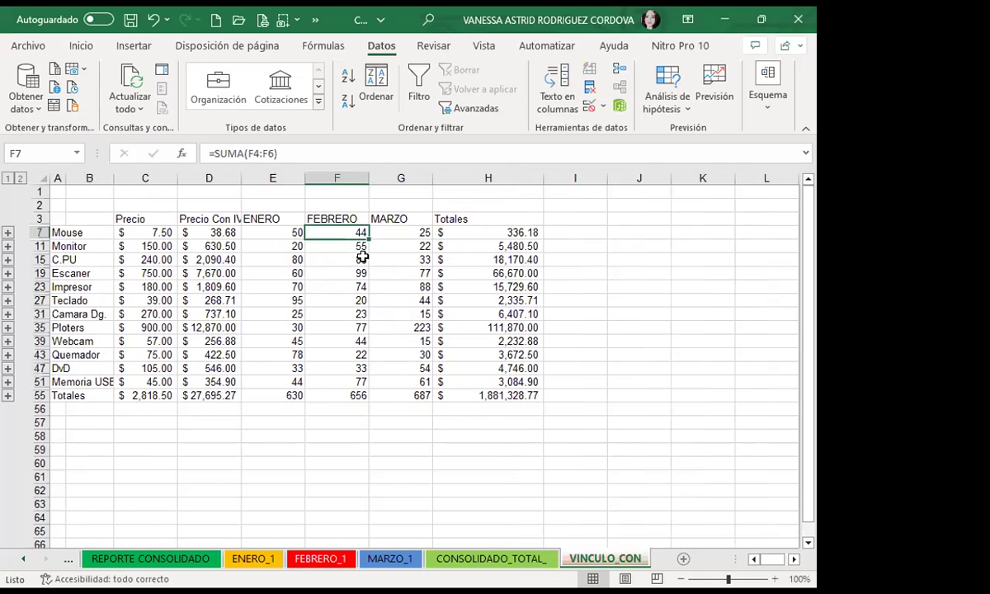
{"action": "left_click", "coordinate": [329, 247]}
{"action": "left_click", "coordinate": [327, 260]}
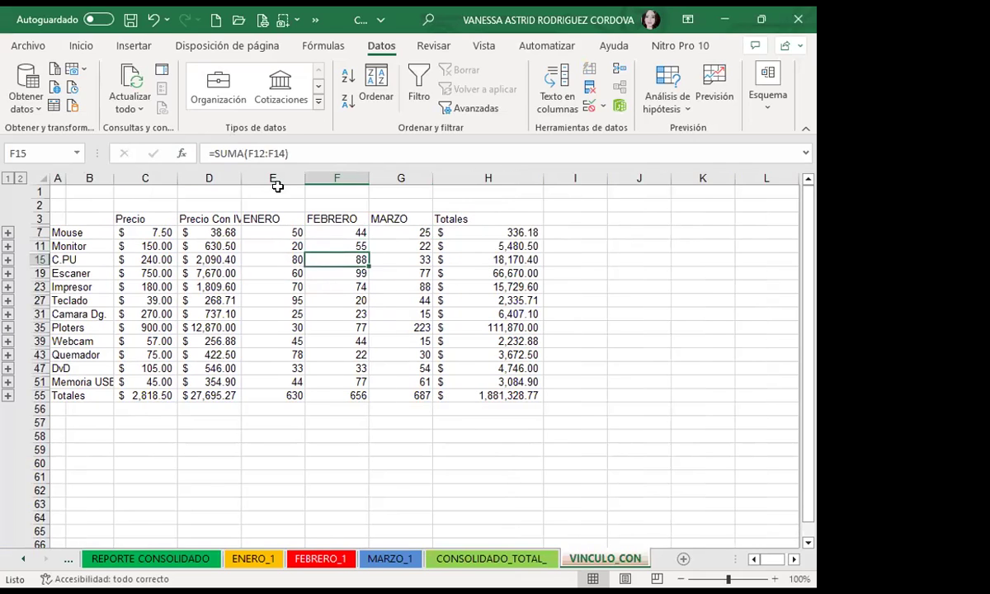
{"action": "left_click", "coordinate": [396, 257]}
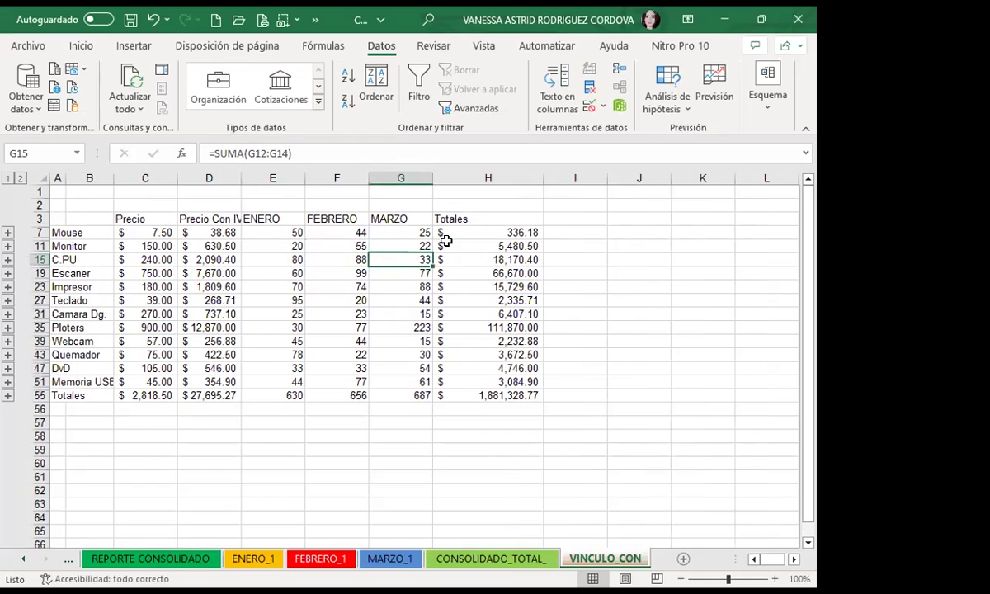
{"action": "left_click", "coordinate": [471, 231]}
{"action": "left_click", "coordinate": [457, 273]}
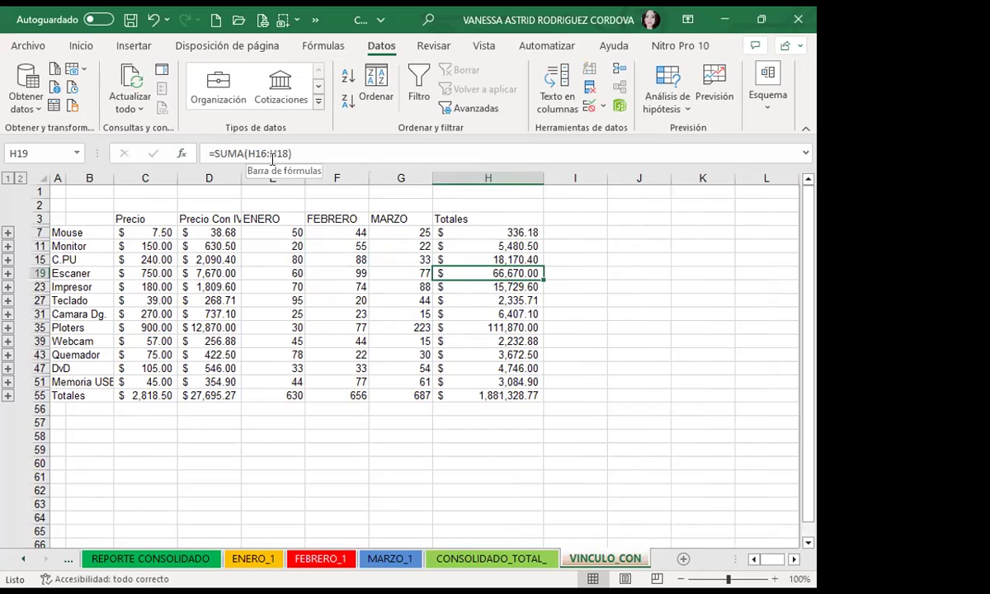
{"action": "left_click", "coordinate": [183, 258]}
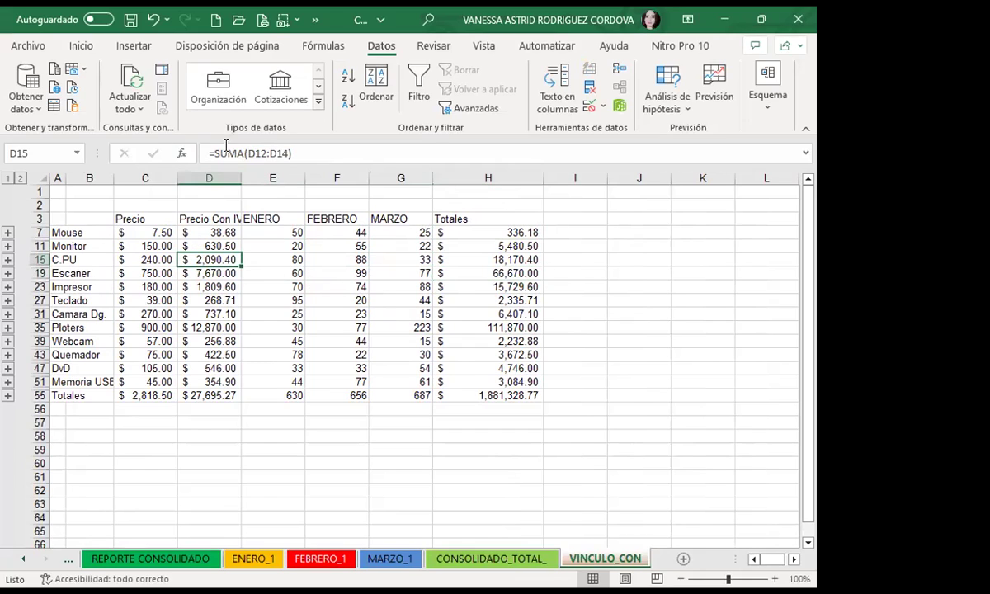
{"action": "left_click", "coordinate": [141, 245]}
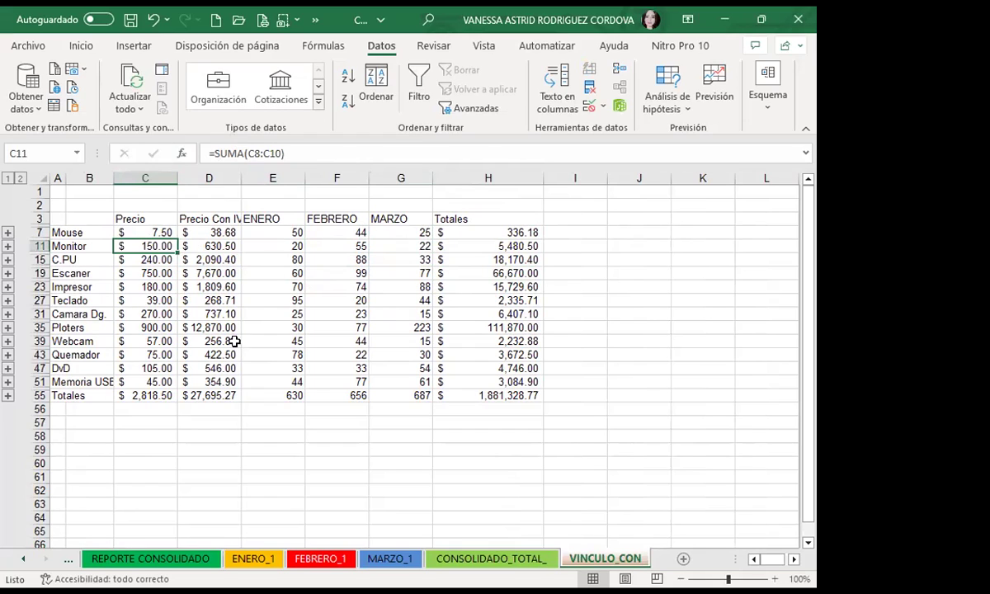
Inspect the Camara Dg., Webcam, Teclado, Impresor and Quemador rows.
{"action": "left_click", "coordinate": [212, 313]}
{"action": "left_click", "coordinate": [83, 339]}
{"action": "left_click", "coordinate": [89, 300]}
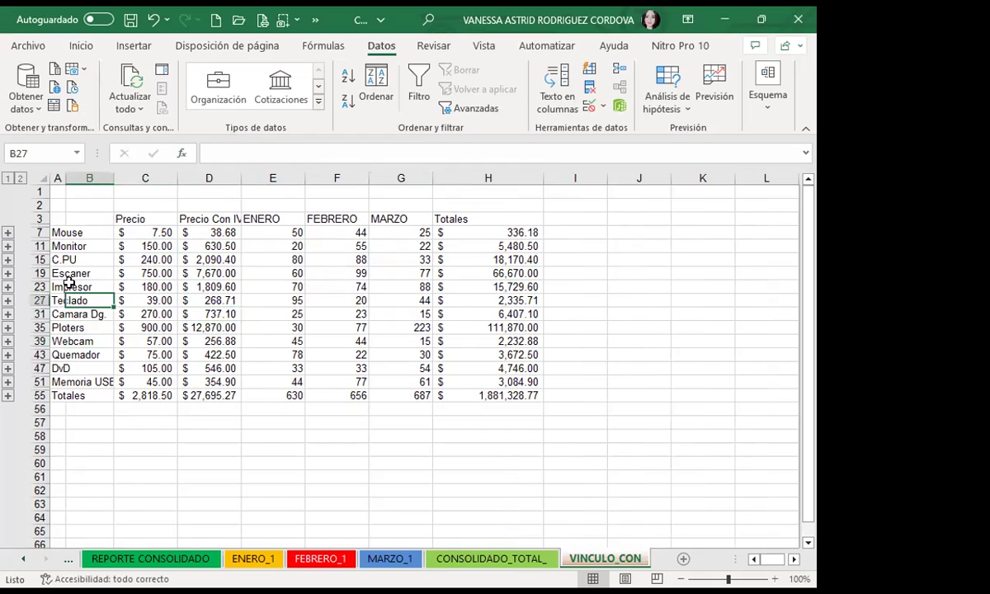
{"action": "left_click", "coordinate": [59, 286]}
{"action": "left_click", "coordinate": [225, 354]}
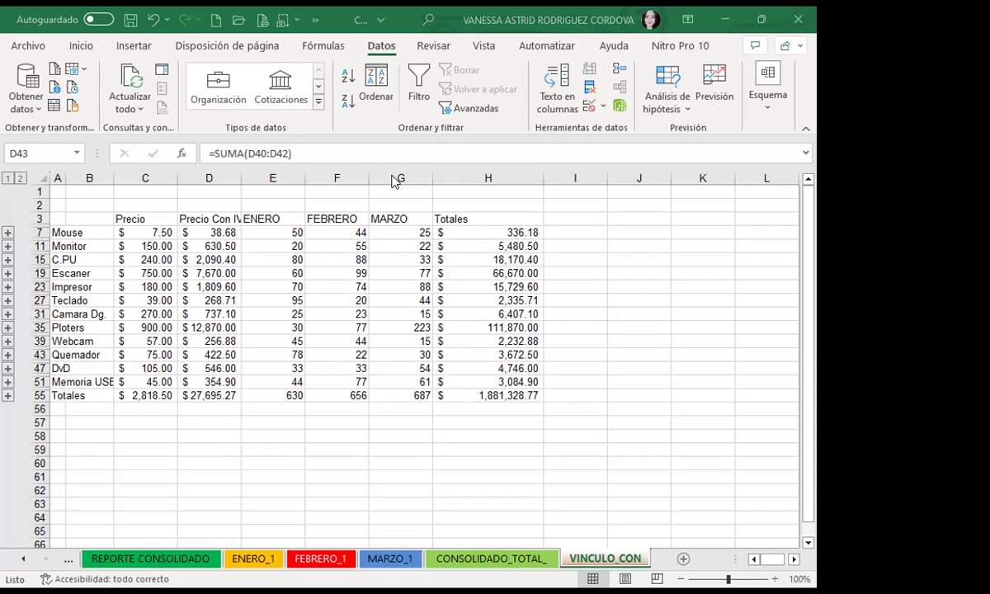
Switch the outline to level 1, then level 2, and check Mouse's Precio, ENERO, FEBRERO and Totales formulas.
{"action": "left_click", "coordinate": [7, 180]}
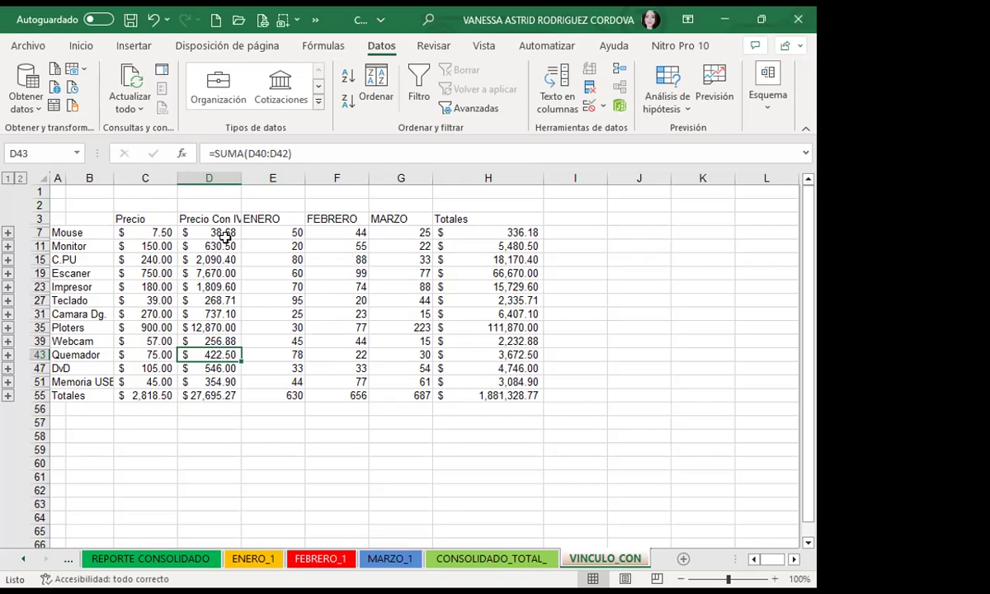
{"action": "left_click", "coordinate": [21, 178]}
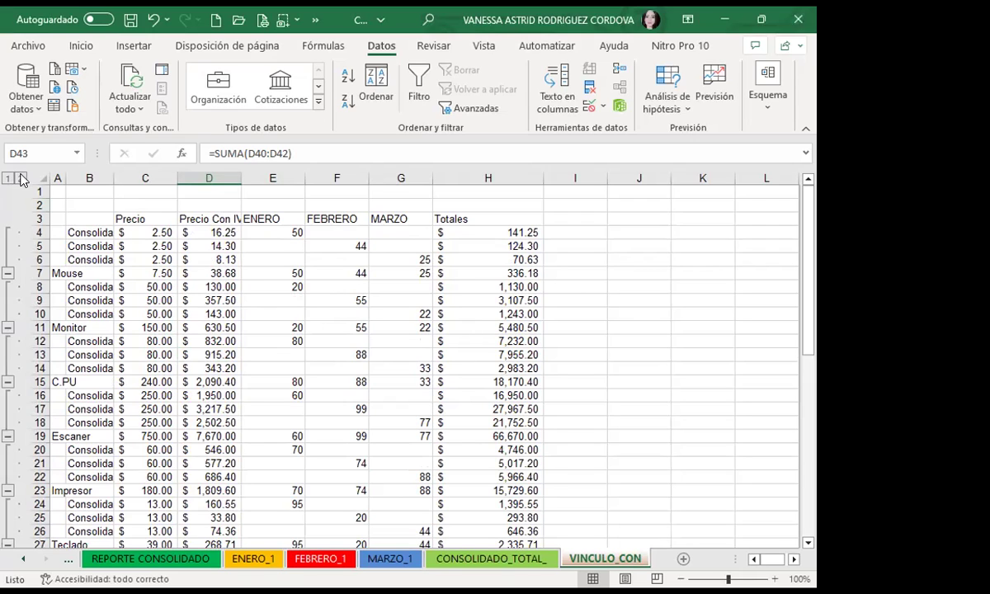
{"action": "left_click", "coordinate": [138, 269]}
{"action": "left_click", "coordinate": [205, 273]}
{"action": "left_click", "coordinate": [268, 273]}
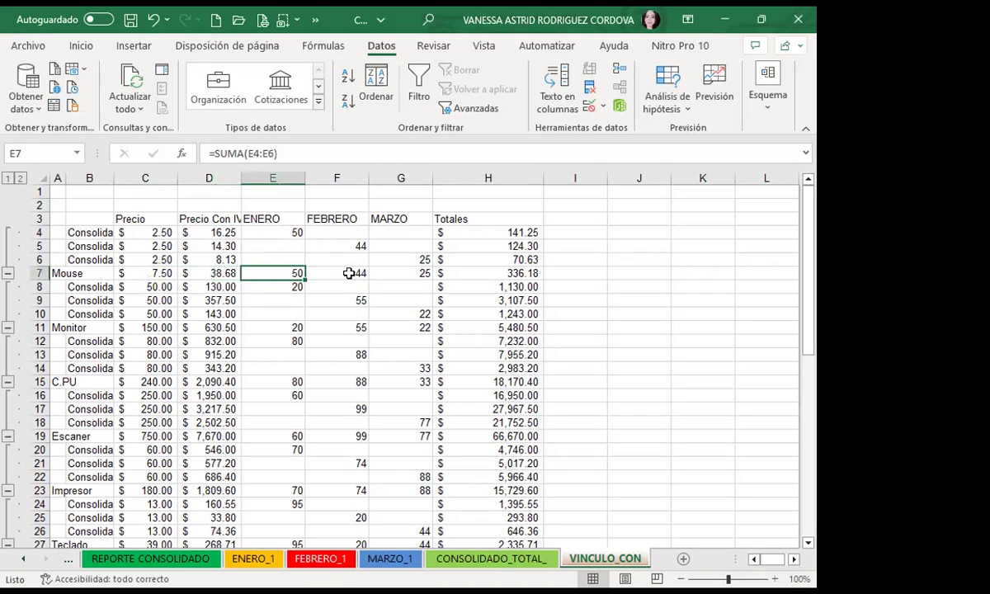
{"action": "left_click", "coordinate": [353, 273]}
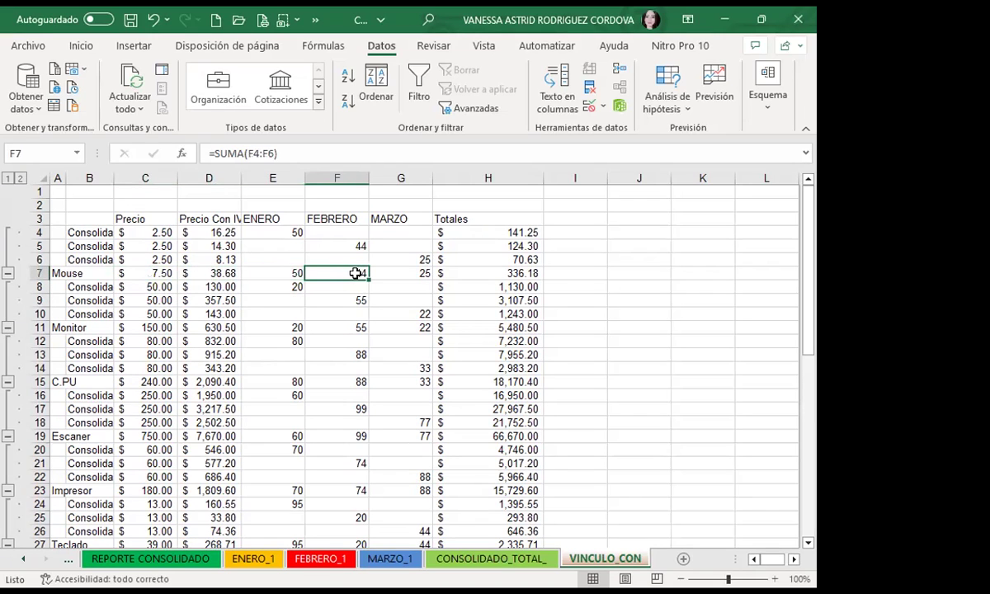
{"action": "left_click", "coordinate": [488, 272]}
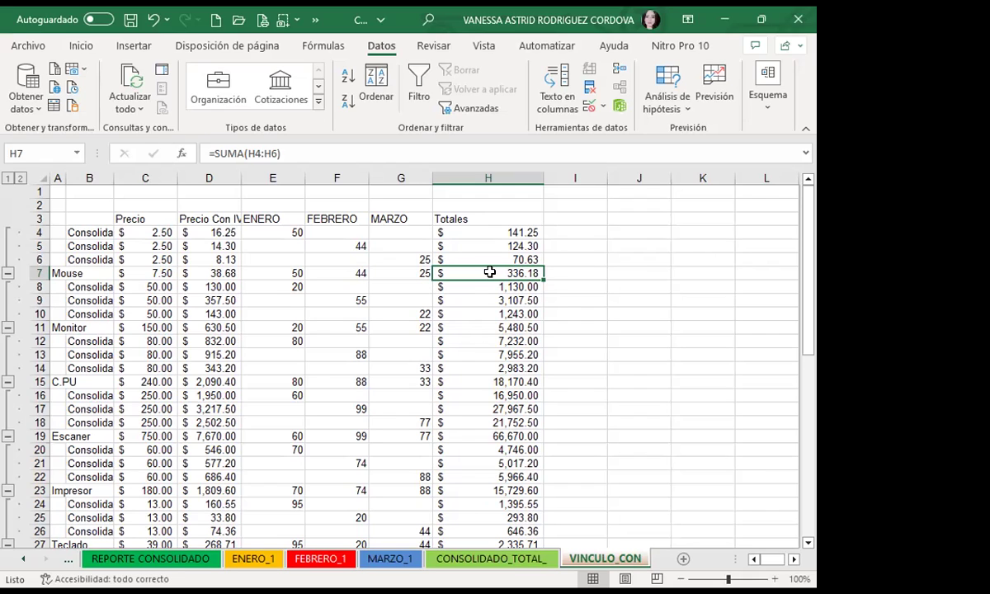
Collapse the outline to level 1, re-expand to level 2, and scroll through the detail rows.
{"action": "left_click", "coordinate": [7, 179]}
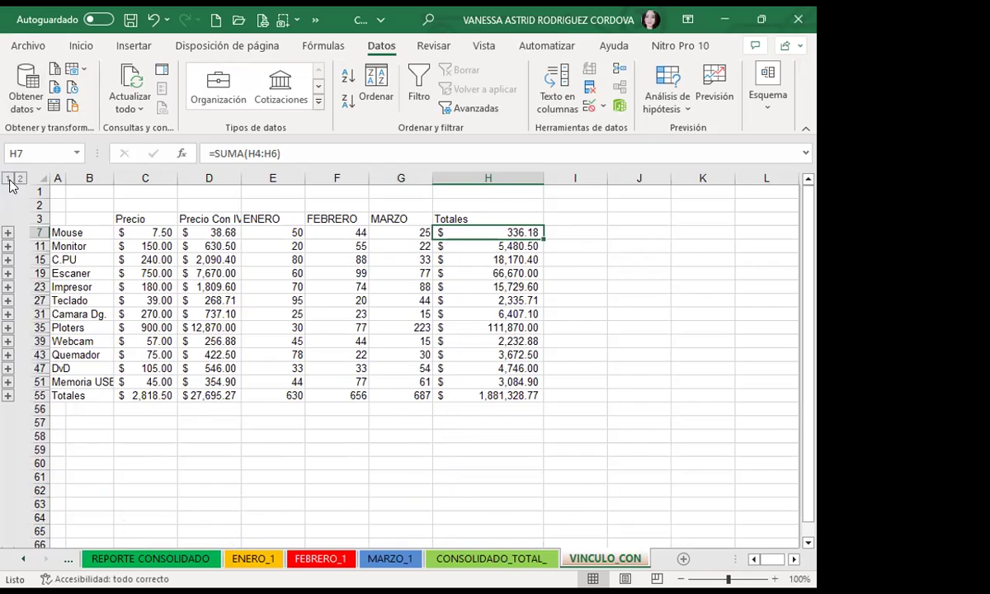
{"action": "left_click", "coordinate": [20, 178]}
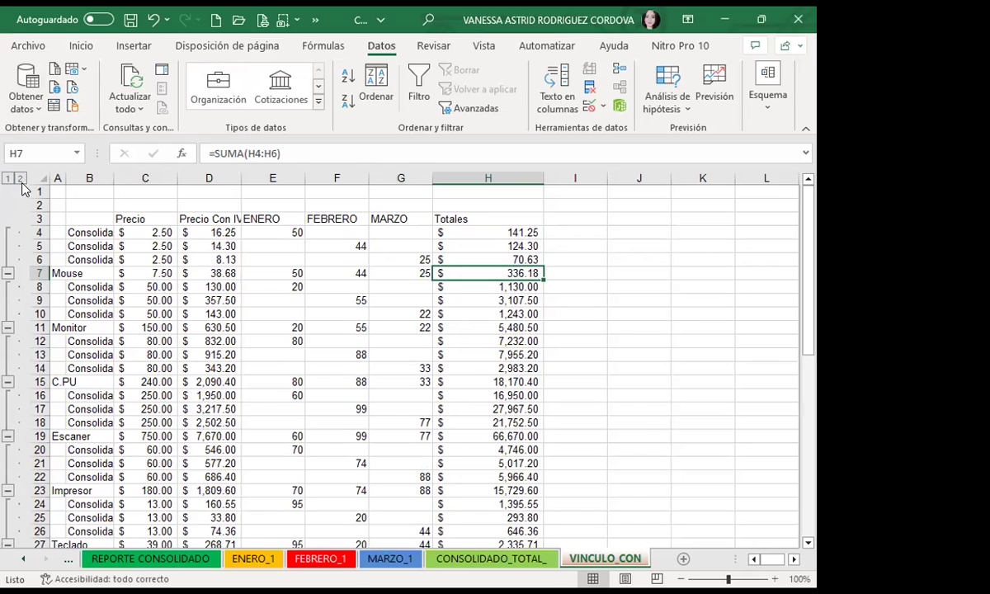
{"action": "scroll", "coordinate": [4, 279], "scroll_direction": "down", "scroll_amount": 1}
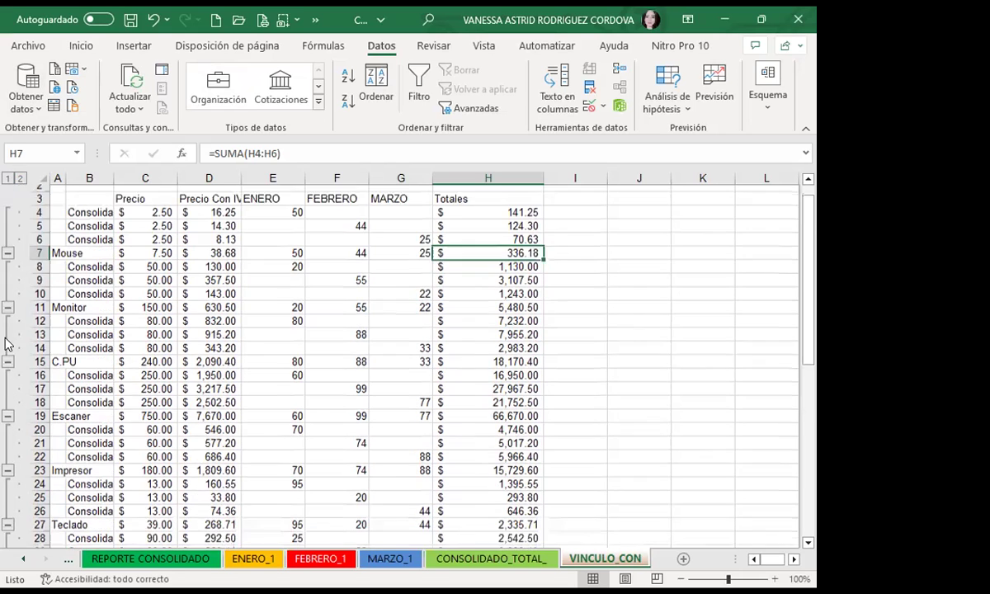
{"action": "scroll", "coordinate": [5, 313], "scroll_direction": "down", "scroll_amount": 5}
{"action": "scroll", "coordinate": [7, 354], "scroll_direction": "down", "scroll_amount": 6}
{"action": "scroll", "coordinate": [8, 388], "scroll_direction": "down", "scroll_amount": 5}
{"action": "scroll", "coordinate": [7, 416], "scroll_direction": "up", "scroll_amount": 2}
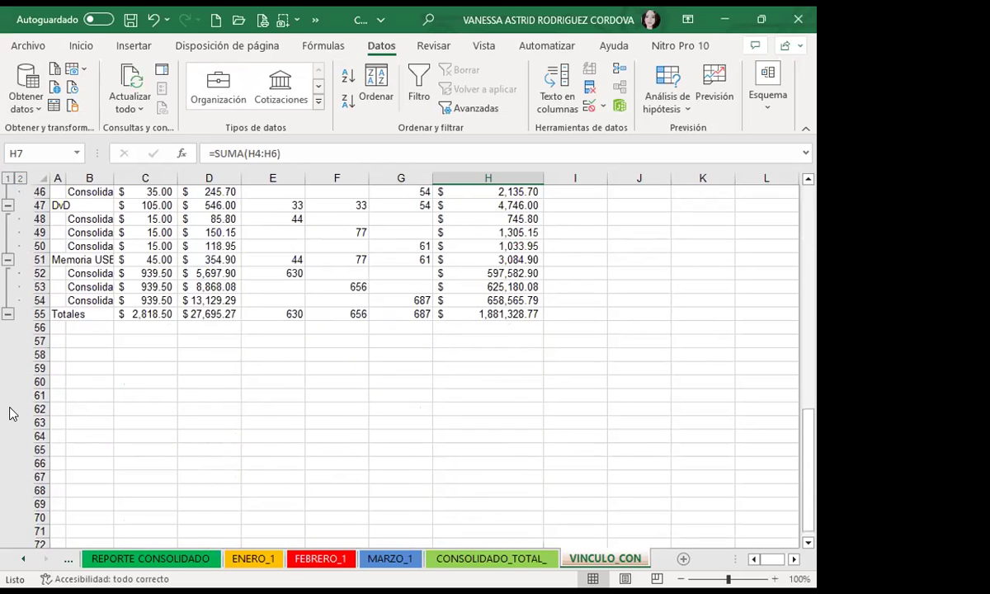
{"action": "scroll", "coordinate": [9, 395], "scroll_direction": "up", "scroll_amount": 2}
{"action": "scroll", "coordinate": [6, 409], "scroll_direction": "up", "scroll_amount": 1}
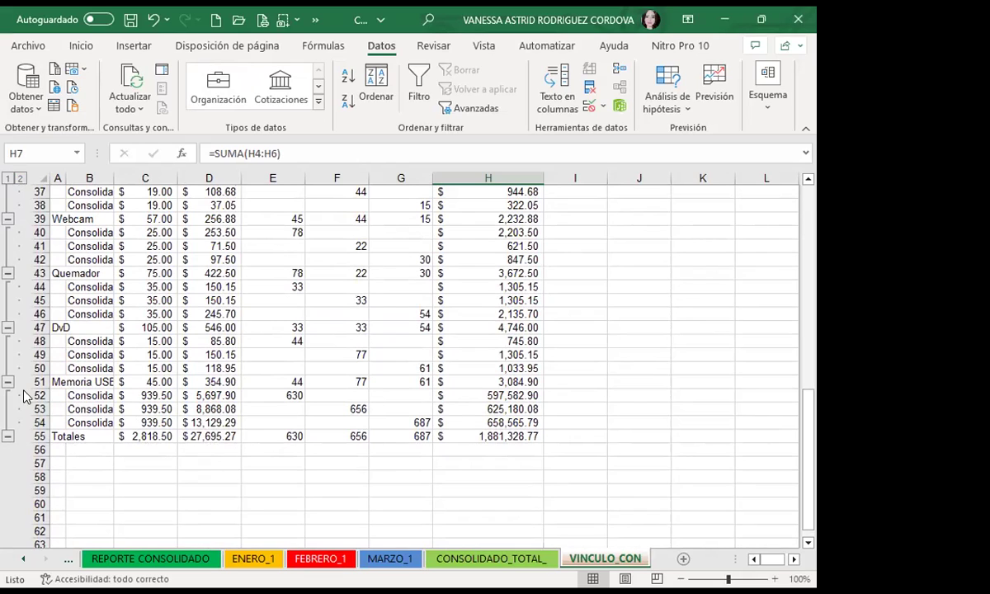
Collapse the DvD, Webcam, Impresor and Monitor groups.
{"action": "left_click", "coordinate": [9, 327]}
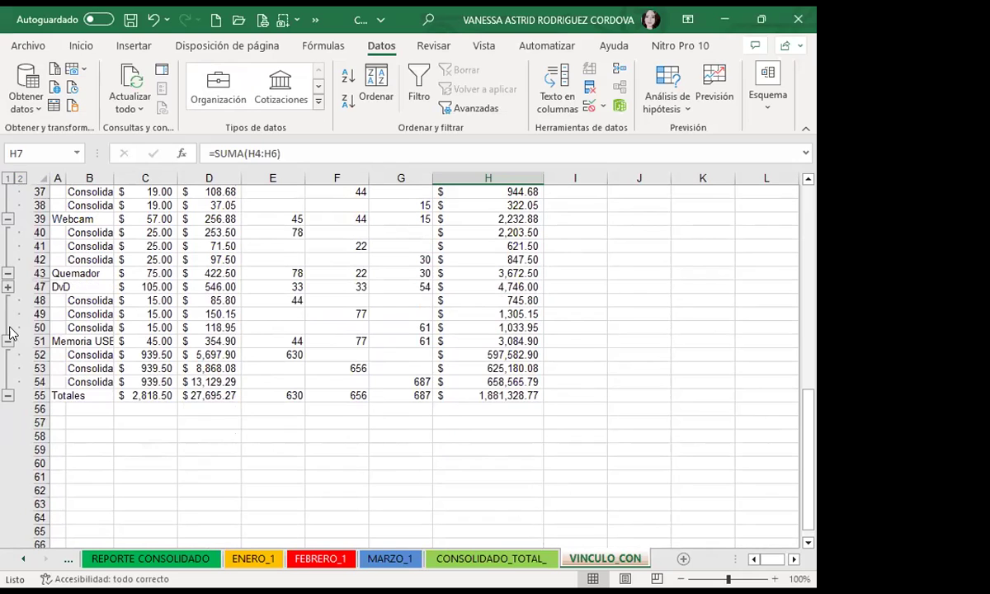
{"action": "left_click", "coordinate": [7, 218]}
{"action": "scroll", "coordinate": [7, 214], "scroll_direction": "up", "scroll_amount": 2}
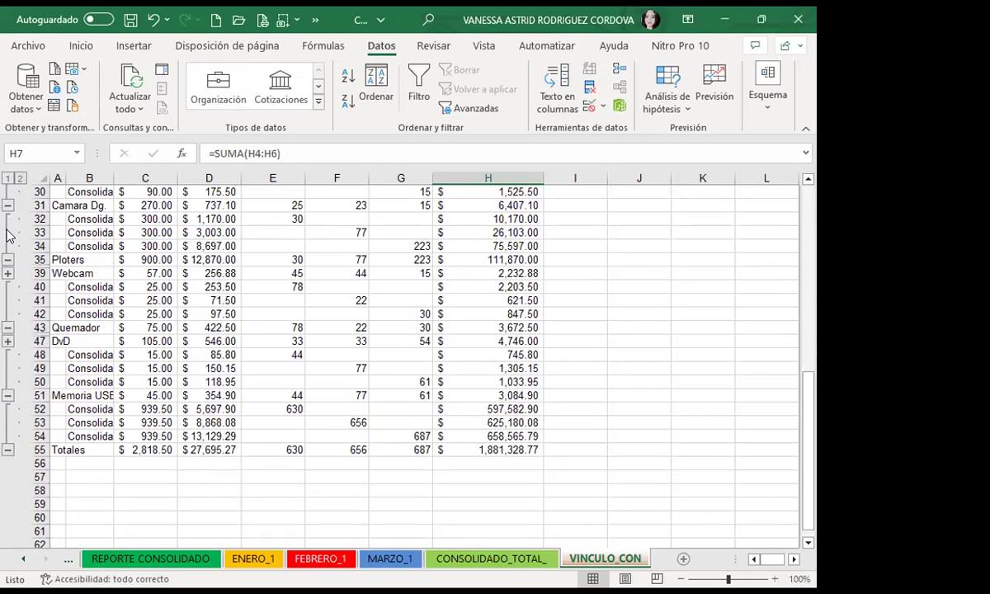
{"action": "scroll", "coordinate": [7, 235], "scroll_direction": "up", "scroll_amount": 3}
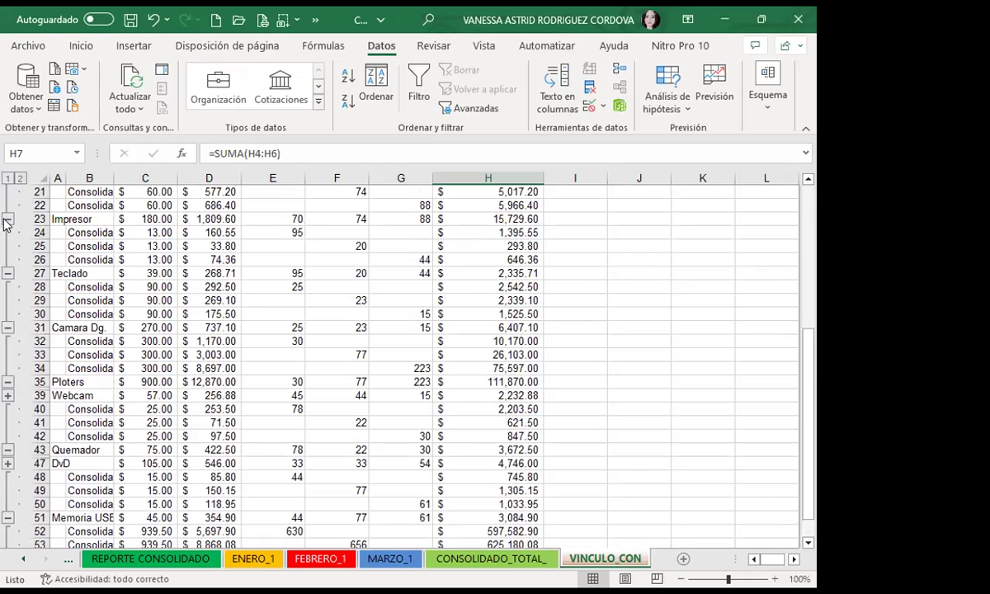
{"action": "left_click", "coordinate": [8, 219]}
{"action": "scroll", "coordinate": [138, 330], "scroll_direction": "up", "scroll_amount": 3}
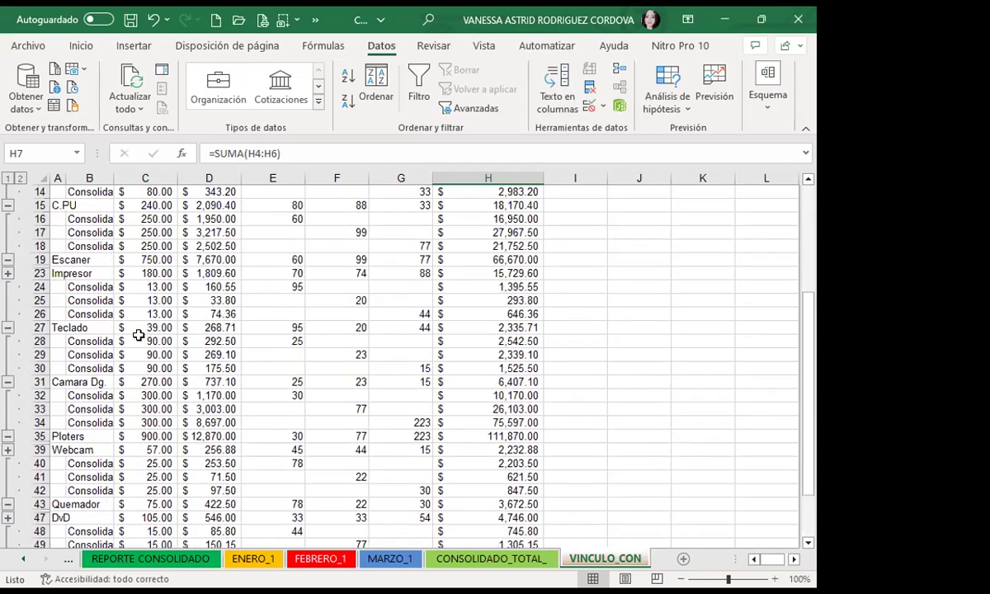
{"action": "scroll", "coordinate": [138, 338], "scroll_direction": "up", "scroll_amount": 3}
{"action": "left_click", "coordinate": [8, 273]}
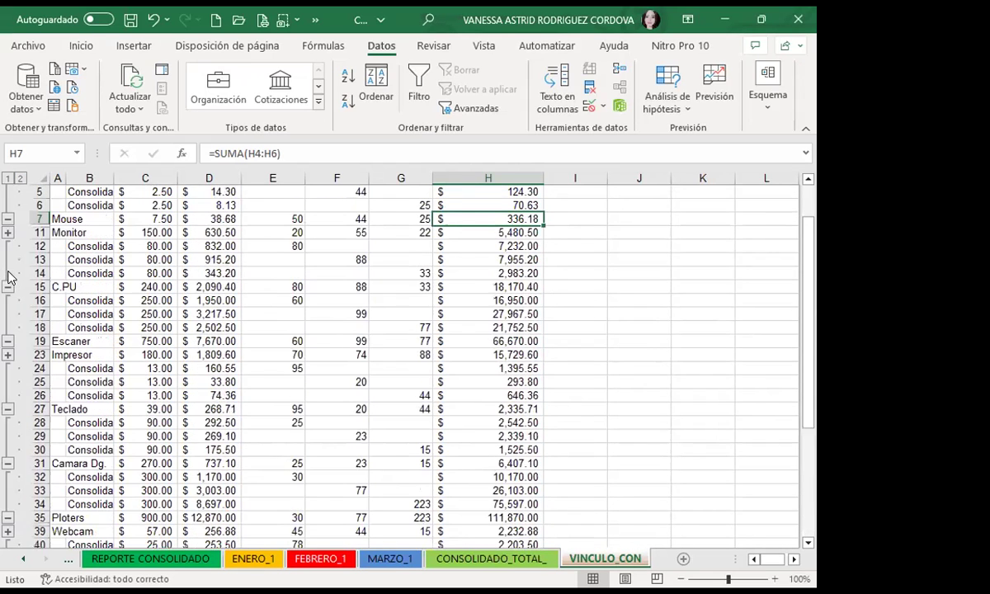
{"action": "scroll", "coordinate": [11, 272], "scroll_direction": "up", "scroll_amount": 2}
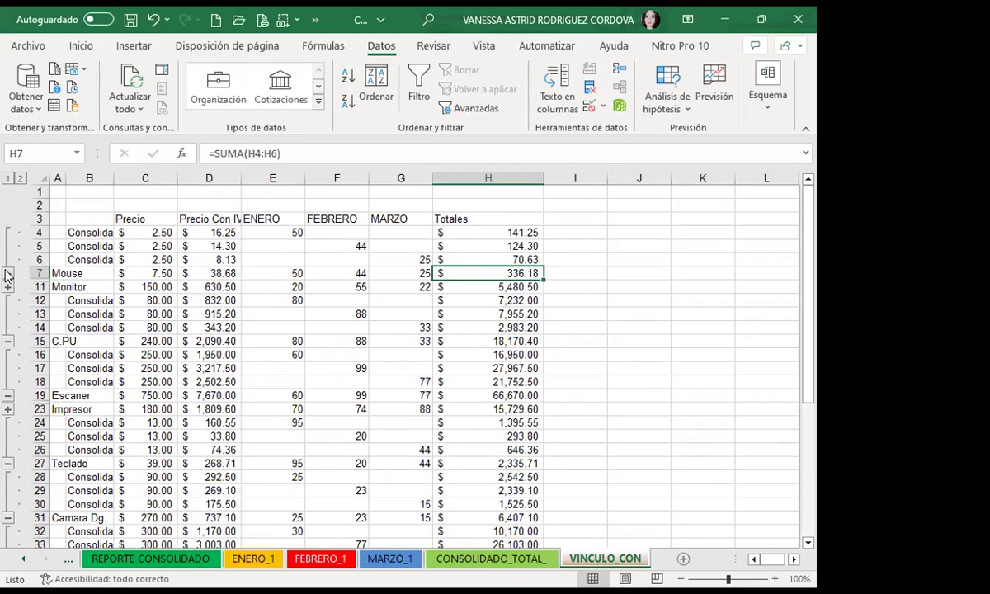
Collapse the Mouse, C.PU and Ploters groups.
{"action": "left_click", "coordinate": [7, 273]}
{"action": "left_click", "coordinate": [7, 300]}
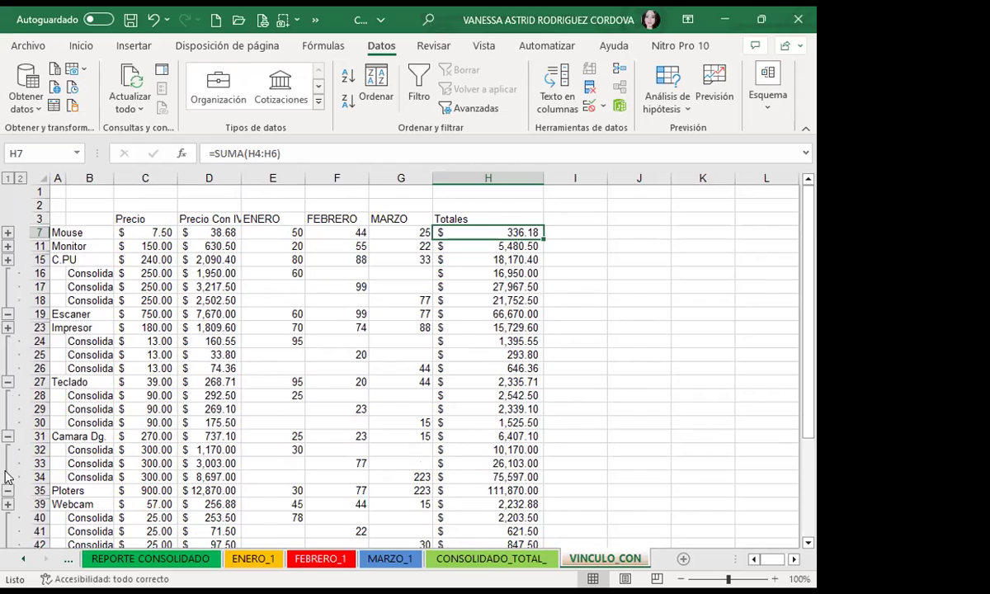
{"action": "scroll", "coordinate": [13, 429], "scroll_direction": "down", "scroll_amount": 1}
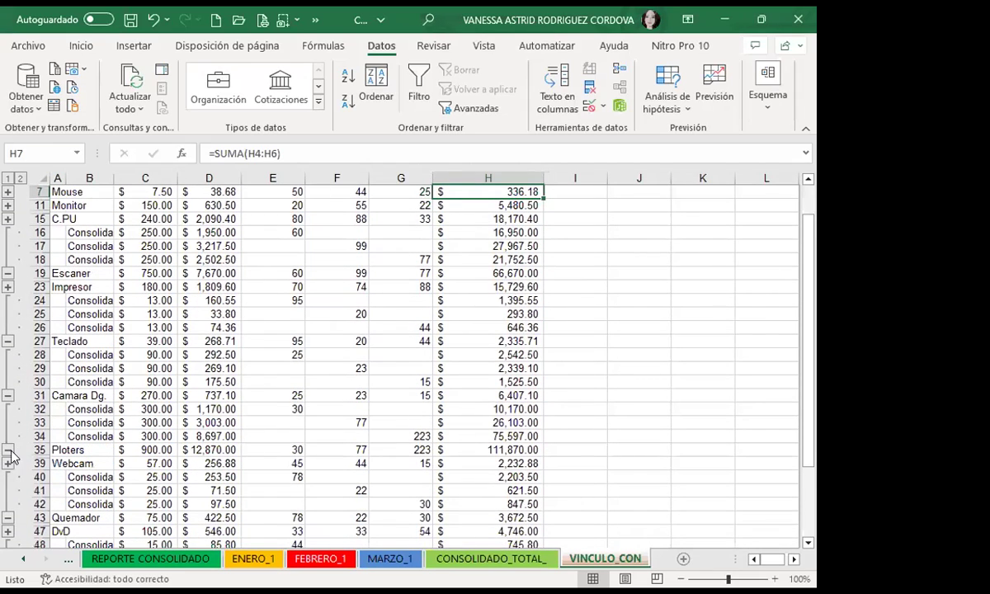
{"action": "left_click", "coordinate": [7, 449]}
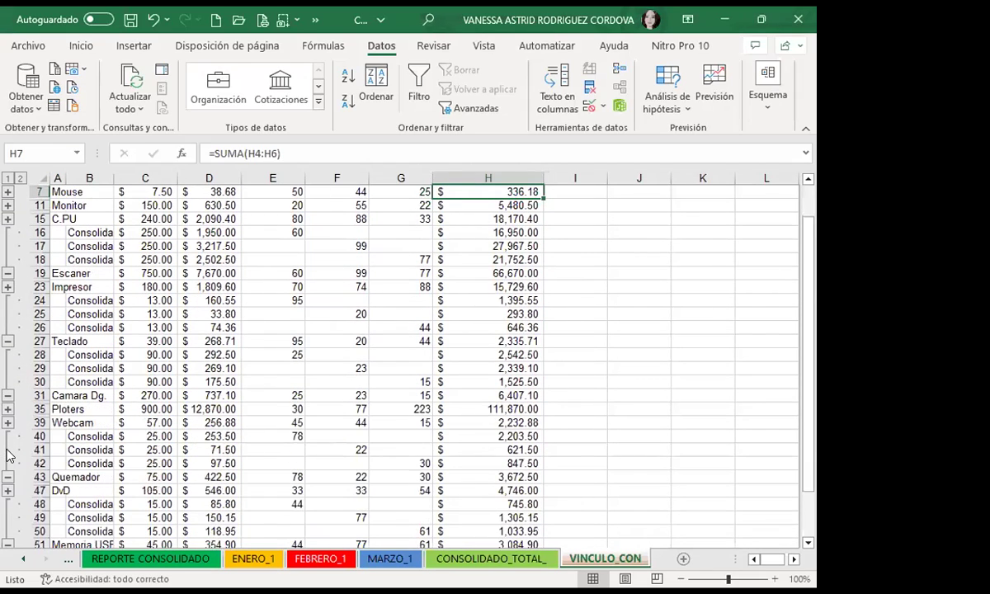
Inspect the SUMA formula for C.PU's ENERO total.
{"action": "scroll", "coordinate": [25, 429], "scroll_direction": "down", "scroll_amount": 3}
{"action": "scroll", "coordinate": [198, 457], "scroll_direction": "down", "scroll_amount": 2}
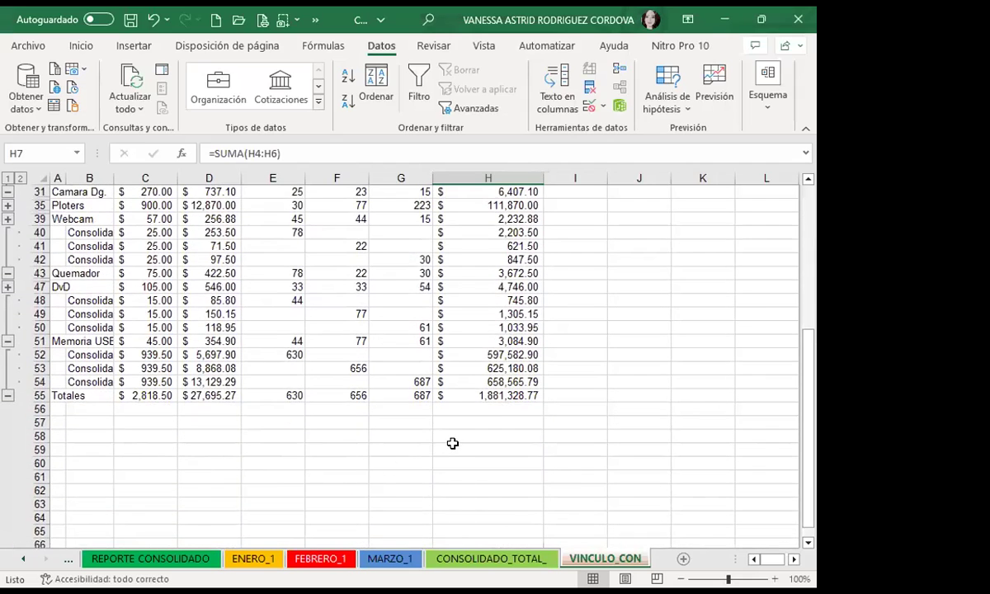
{"action": "scroll", "coordinate": [452, 443], "scroll_direction": "up", "scroll_amount": 6}
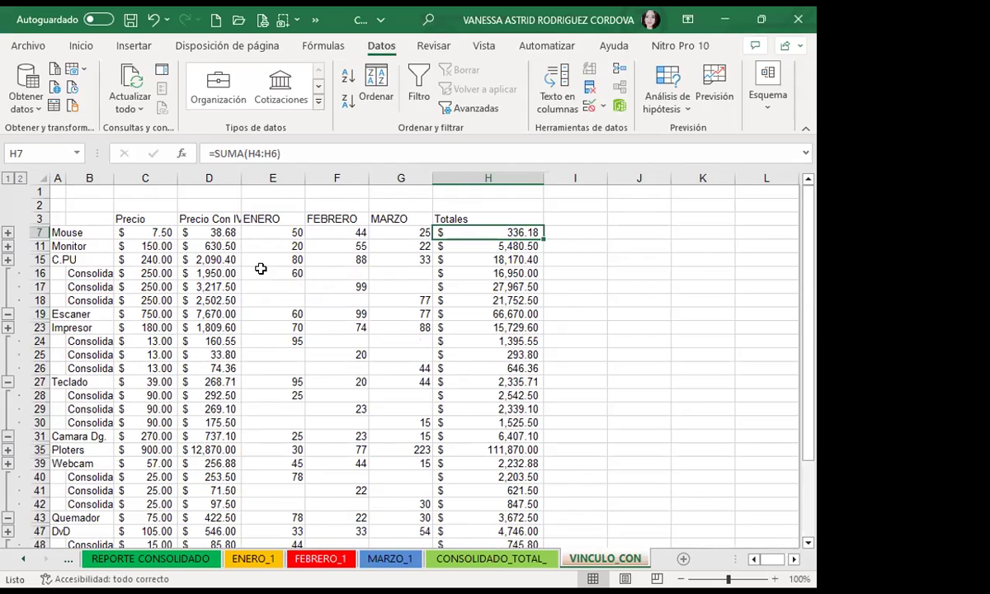
{"action": "left_click", "coordinate": [284, 257]}
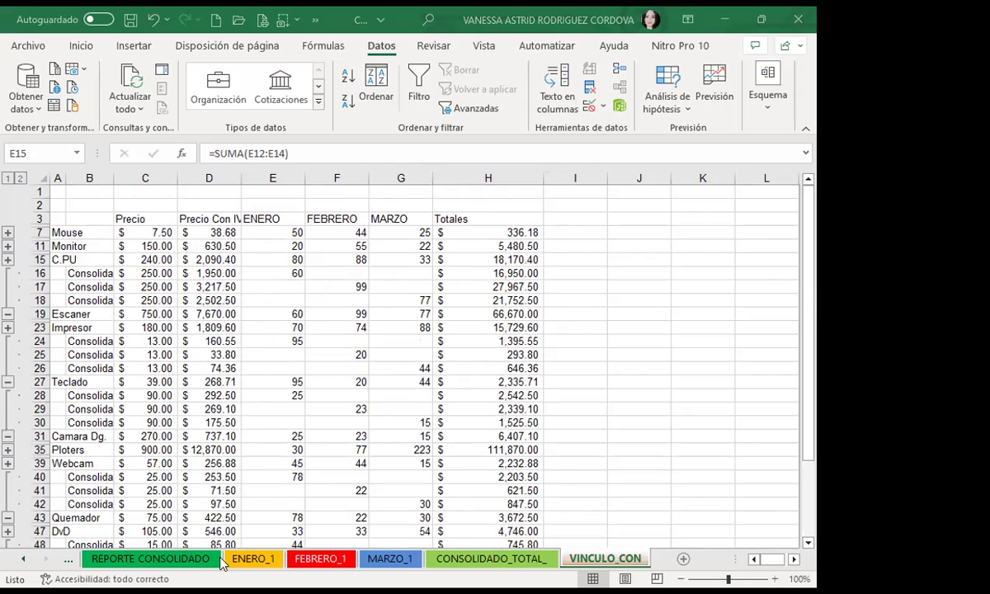
Browse the ENERO_1, FEBRERO_1 and MARZO_1 sheets and check the linked C.PU and Mouse values.
{"action": "left_click", "coordinate": [253, 559]}
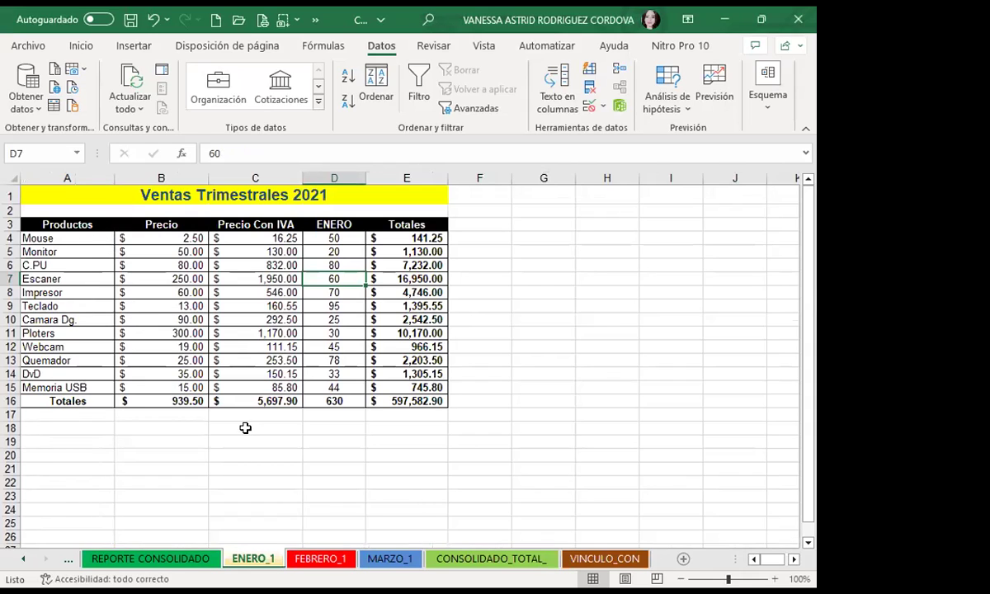
{"action": "left_click", "coordinate": [321, 558]}
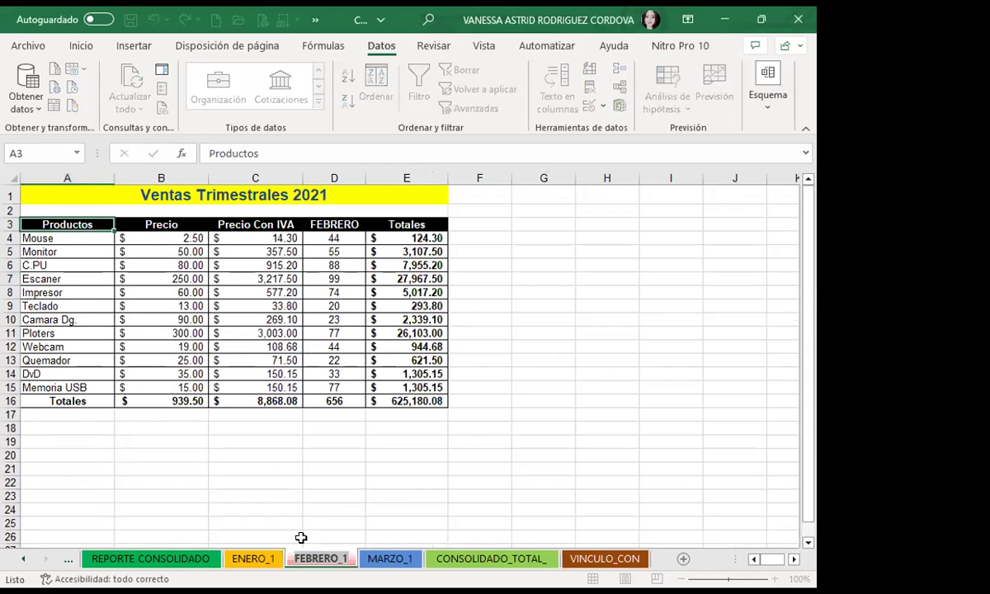
{"action": "left_click", "coordinate": [265, 558]}
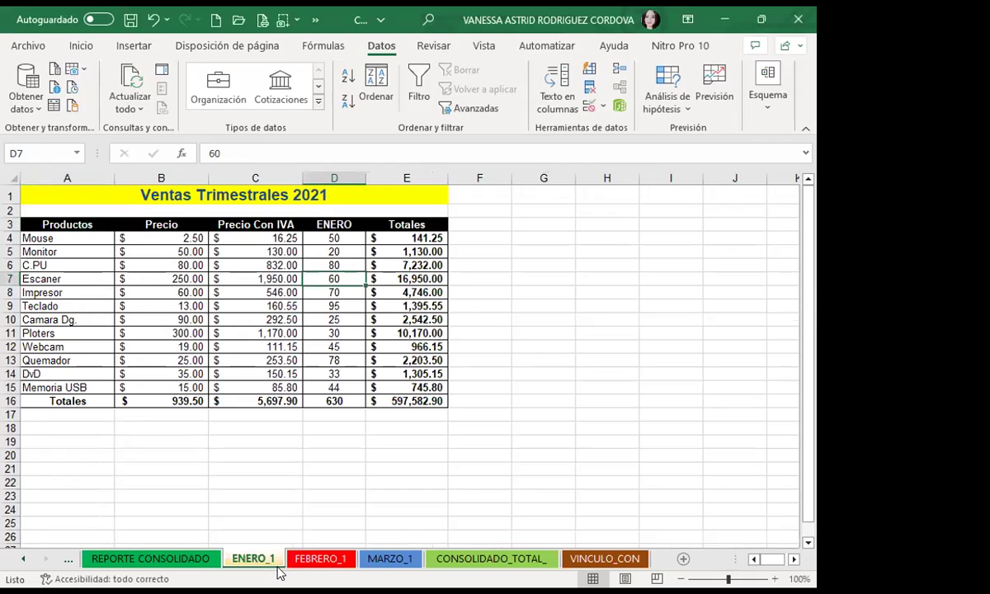
{"action": "left_click", "coordinate": [393, 561]}
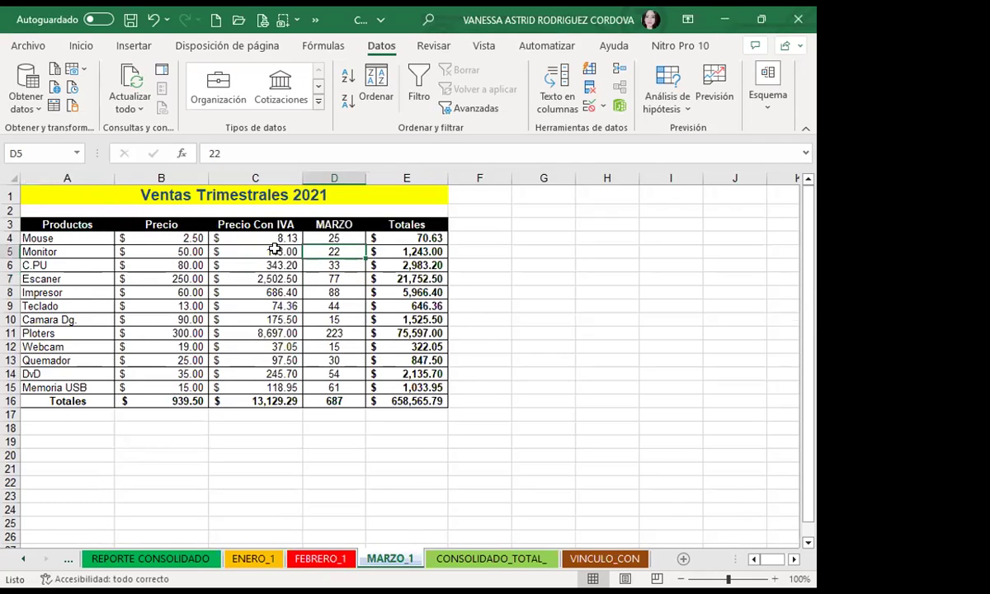
{"action": "key", "text": "ctrl+Page_Down"}
{"action": "key", "text": "ctrl+Page_Down"}
{"action": "left_click", "coordinate": [339, 286]}
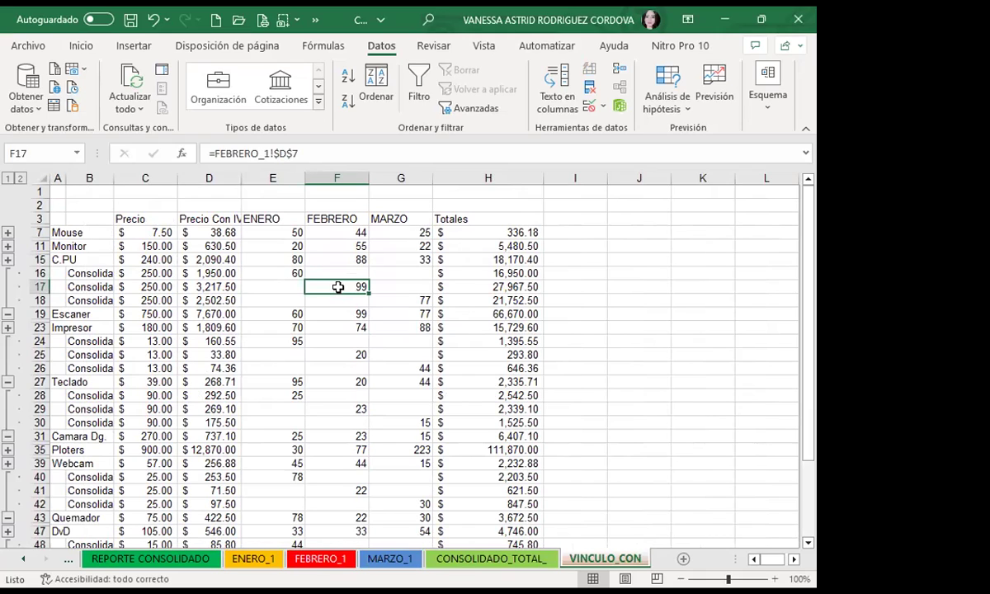
{"action": "left_click", "coordinate": [137, 232]}
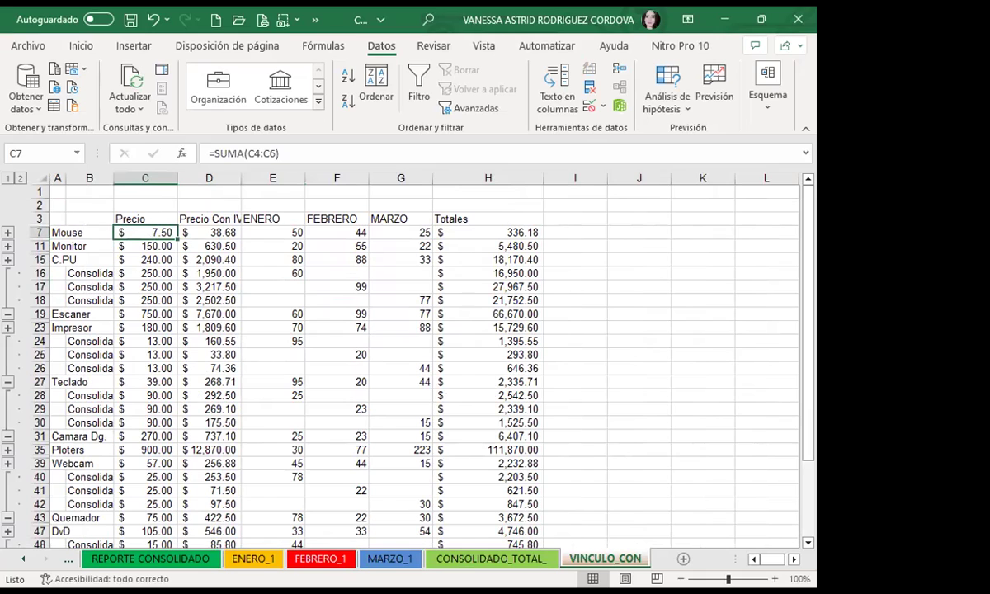
Review ENERO_1 and FEBRERO_1 again, then expand the Mouse group on VINCULO_CON.
{"action": "left_click", "coordinate": [252, 560]}
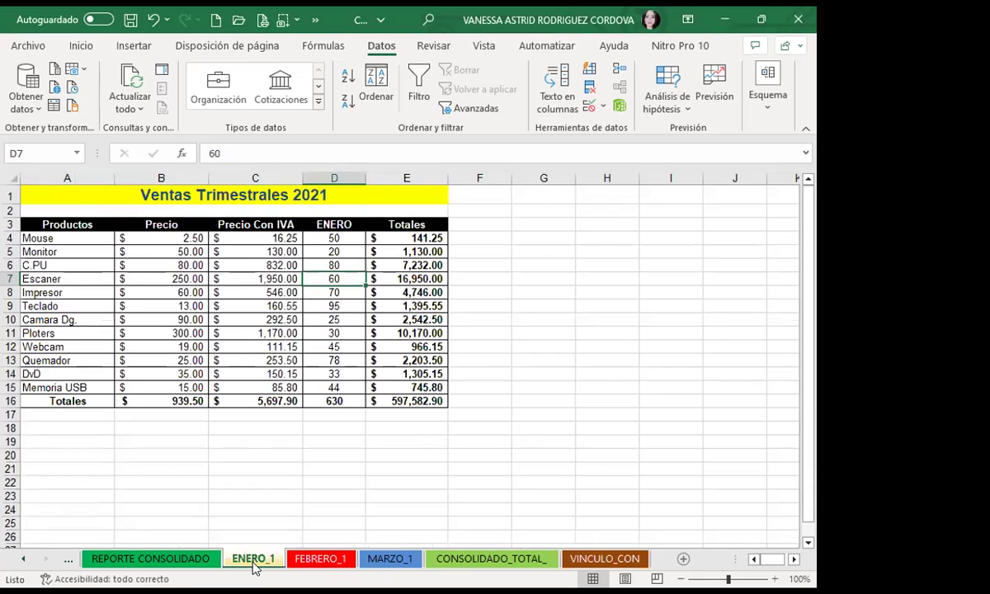
{"action": "left_click", "coordinate": [320, 560]}
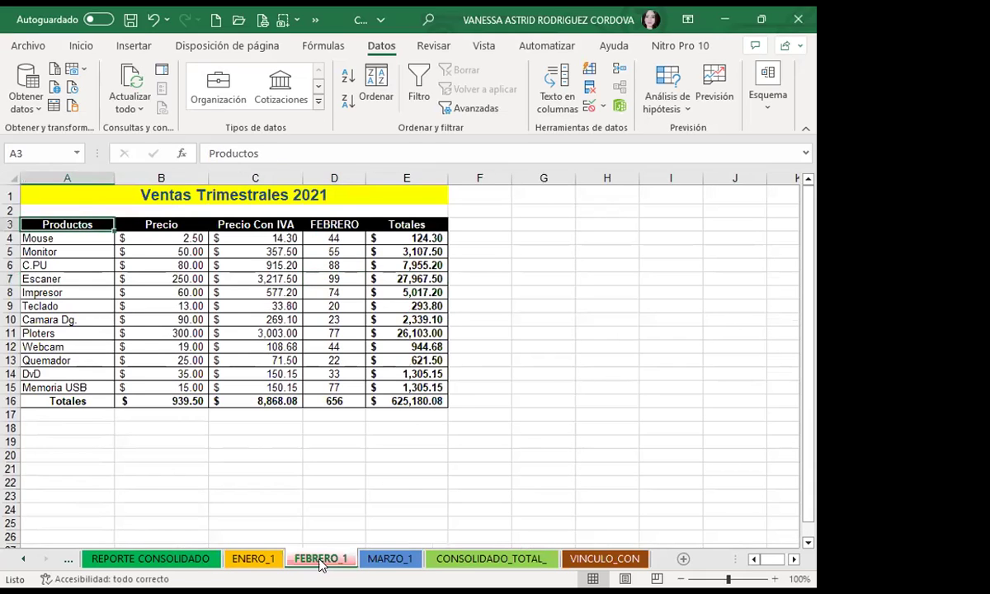
{"action": "left_click", "coordinate": [246, 559]}
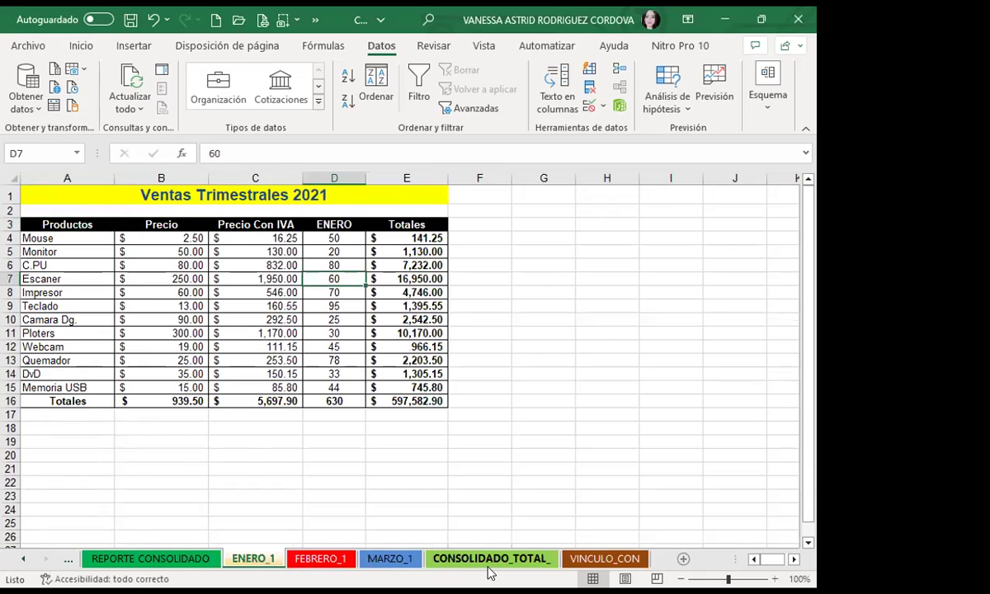
{"action": "left_click", "coordinate": [583, 560]}
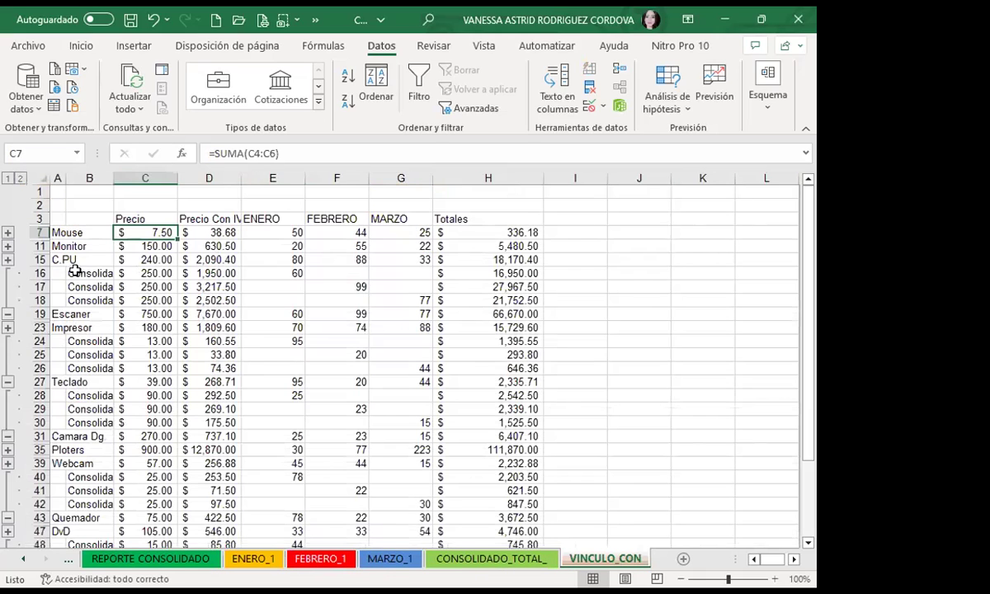
{"action": "left_click", "coordinate": [9, 233]}
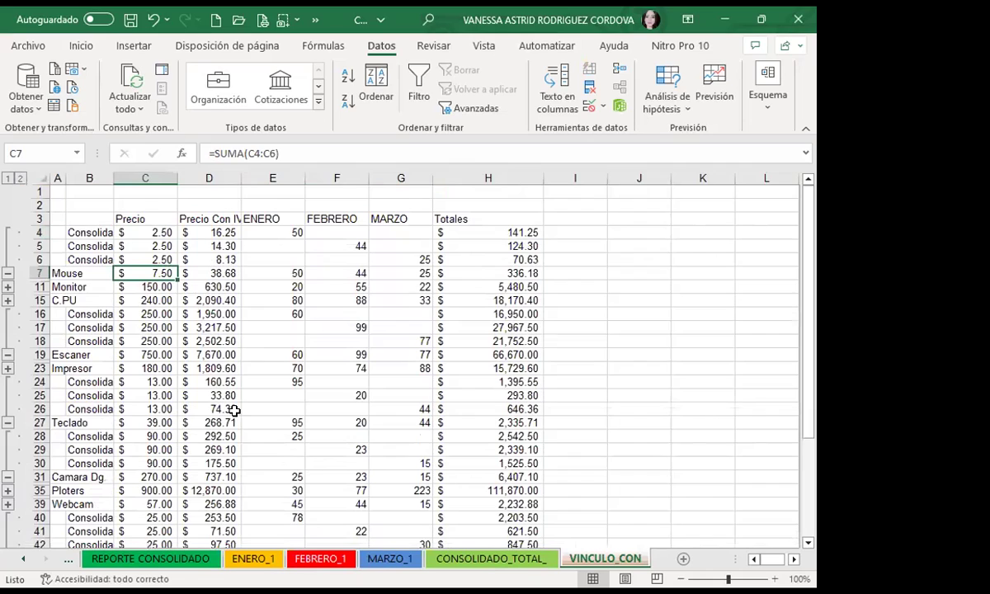
{"action": "left_click", "coordinate": [247, 558]}
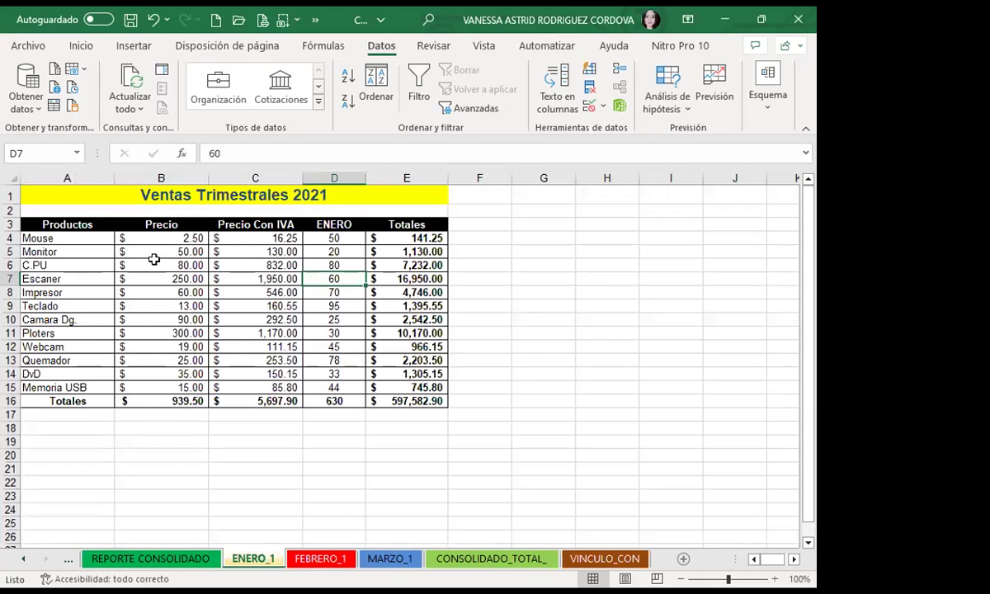
Change ENERO_1's Mouse price to 5 and check the linked update in VINCULO_CON.
{"action": "left_click", "coordinate": [161, 238]}
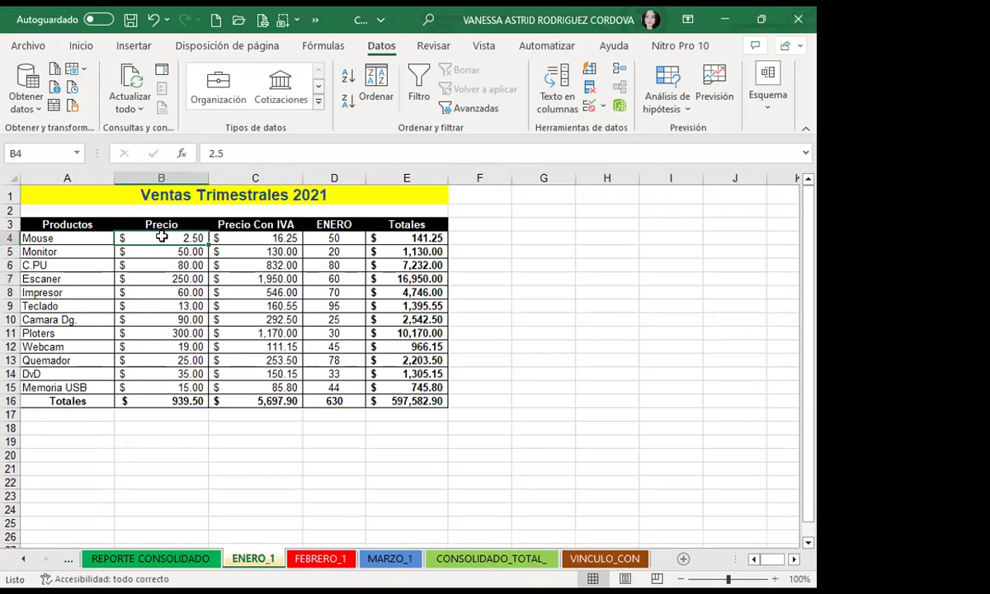
{"action": "type", "text": "5"}
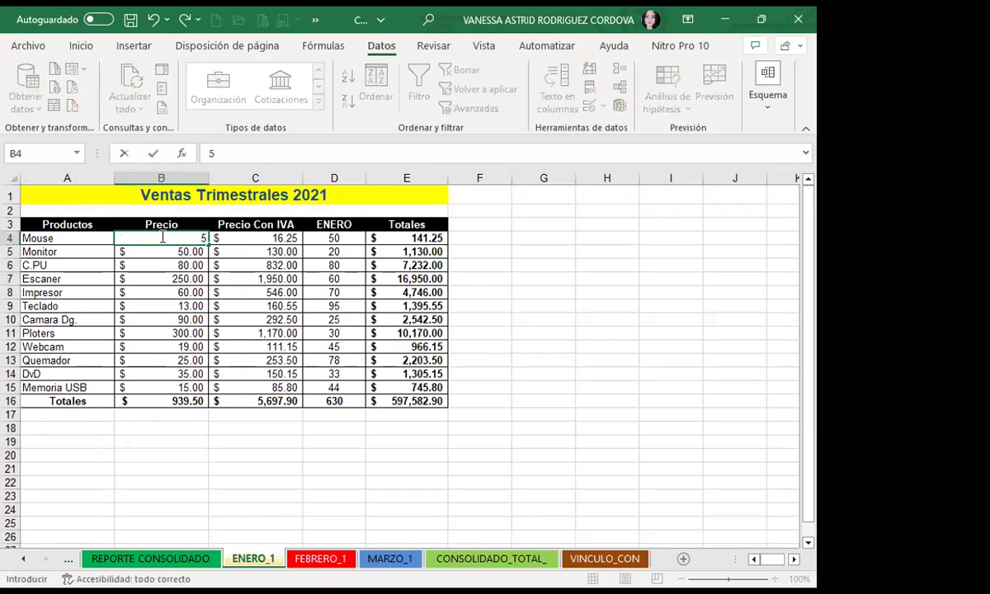
{"action": "key", "text": "Return"}
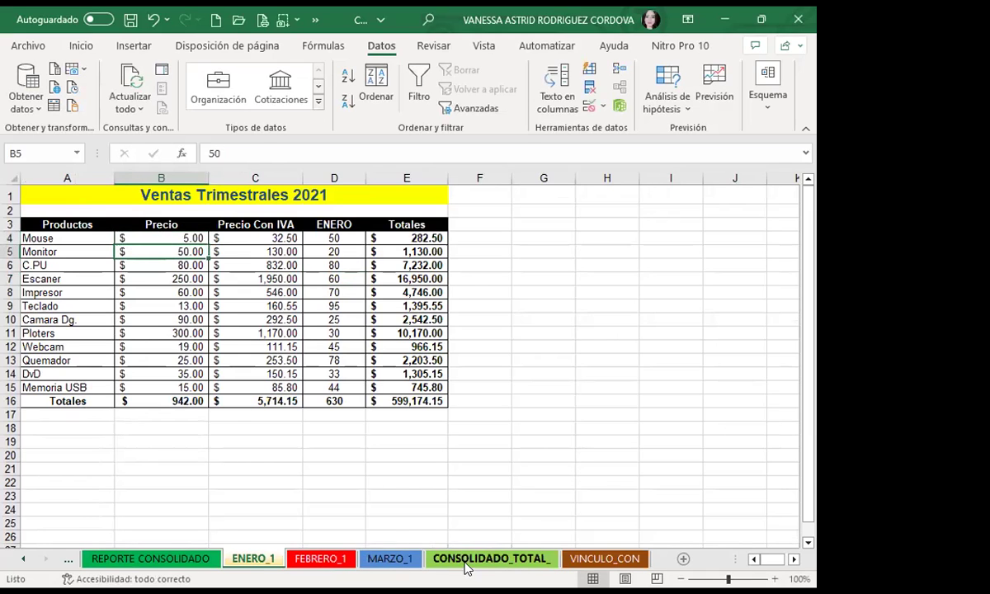
{"action": "left_click", "coordinate": [584, 558]}
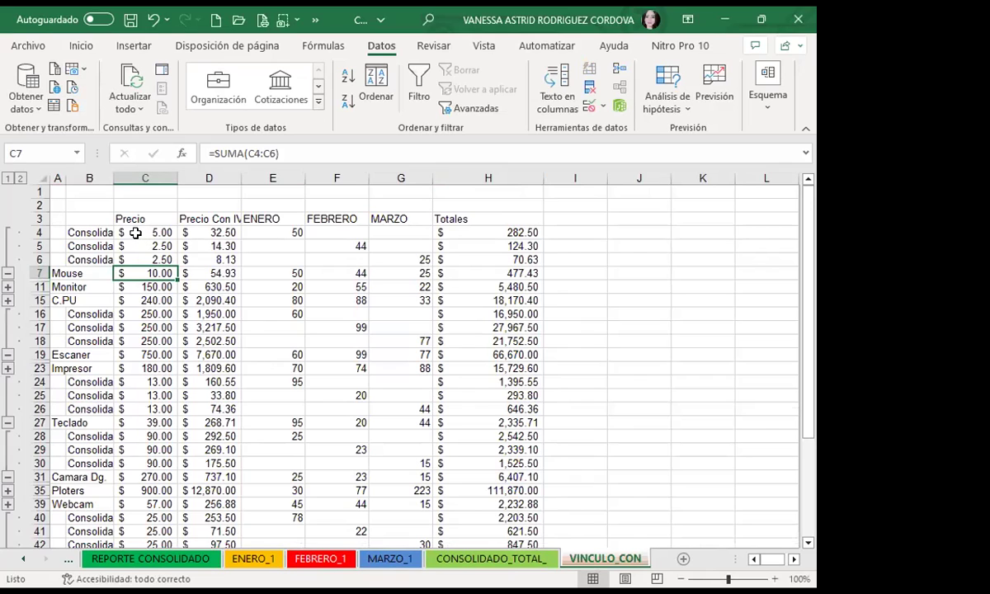
Restore ENERO_1's Mouse price to 2.5 and recheck VINCULO_CON.
{"action": "left_click", "coordinate": [247, 560]}
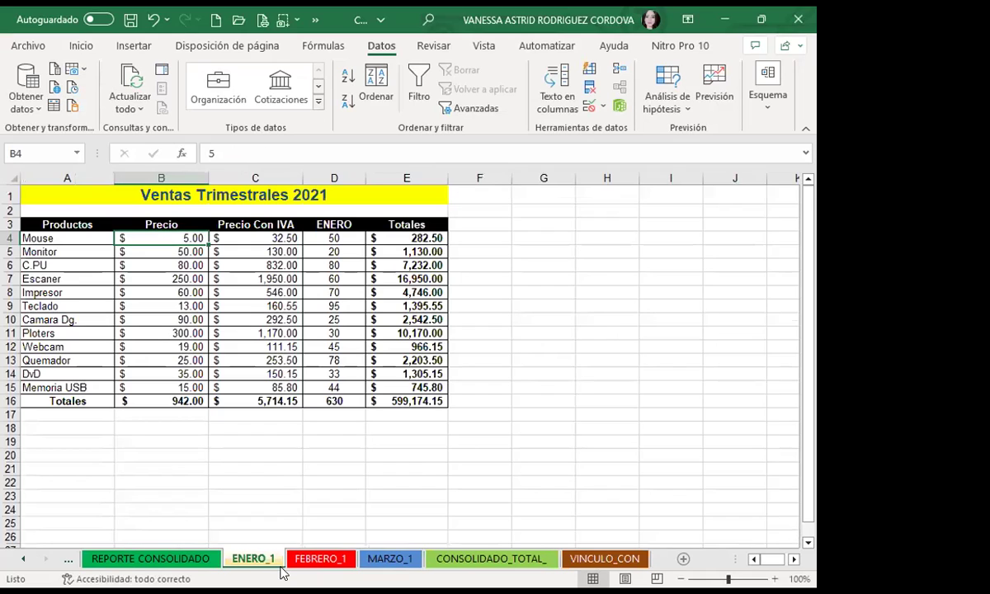
{"action": "type", "text": "2.5"}
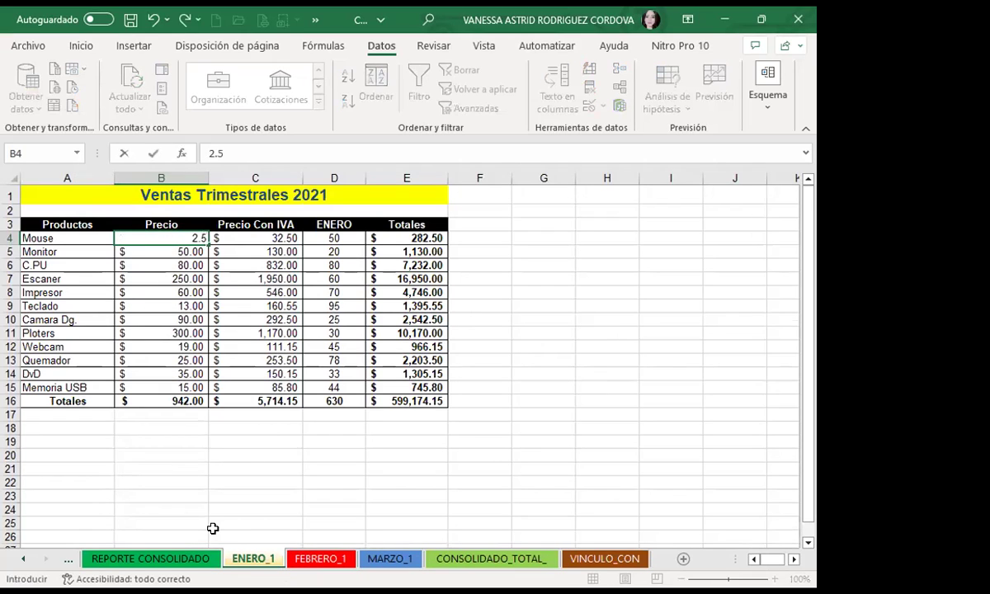
{"action": "left_click", "coordinate": [139, 277]}
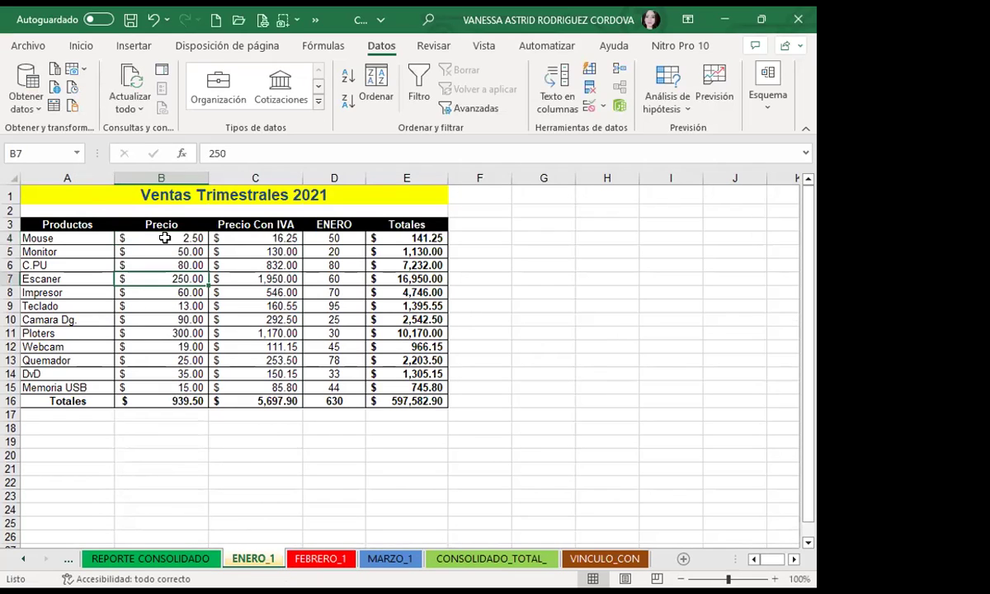
{"action": "left_click", "coordinate": [577, 559]}
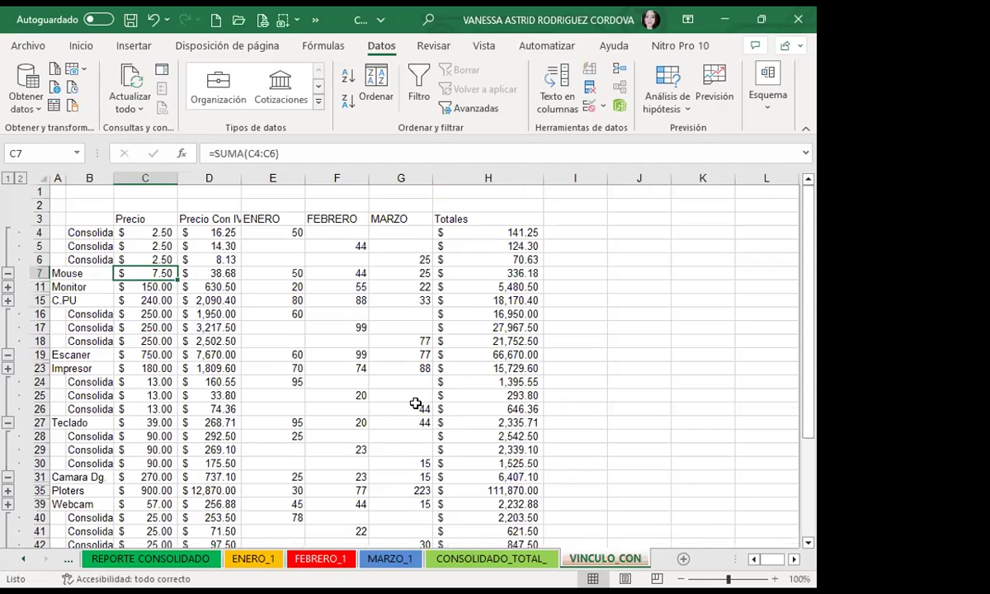
Check the link formula behind Mouse's ENERO price in C4, then expand and recollapse the outline.
{"action": "left_click", "coordinate": [141, 231]}
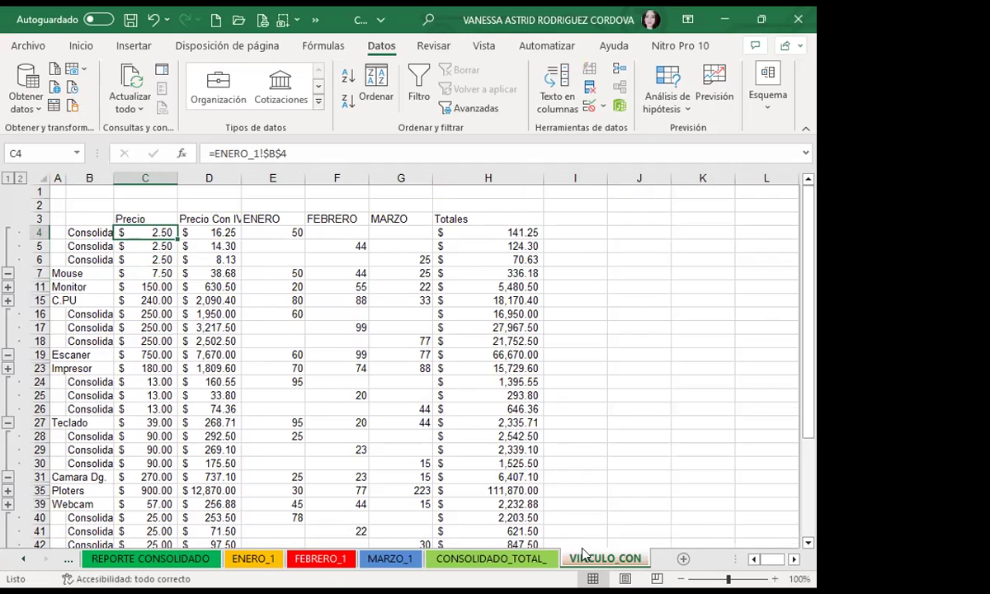
{"action": "left_click", "coordinate": [21, 179]}
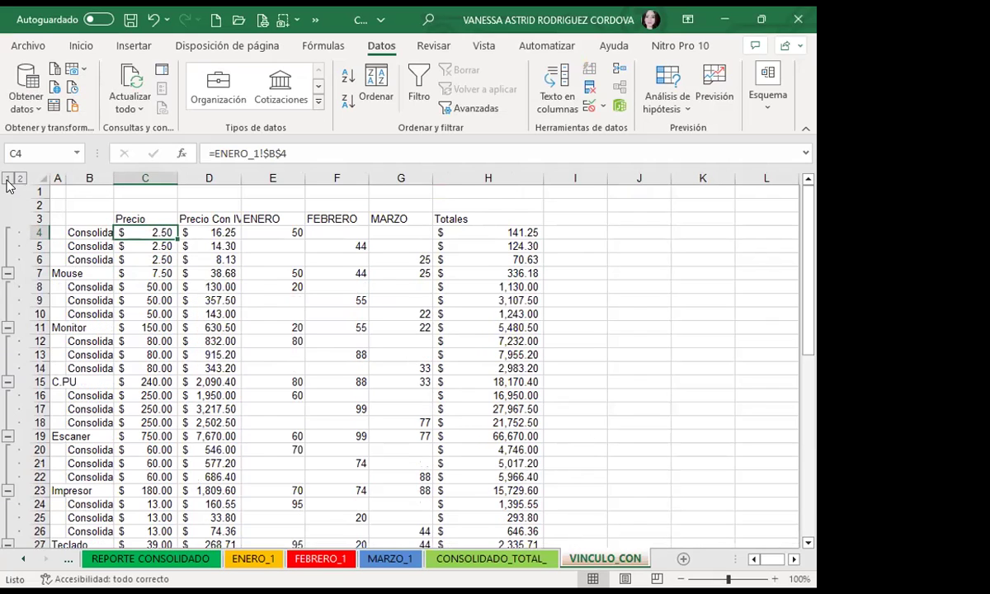
{"action": "left_click", "coordinate": [8, 178]}
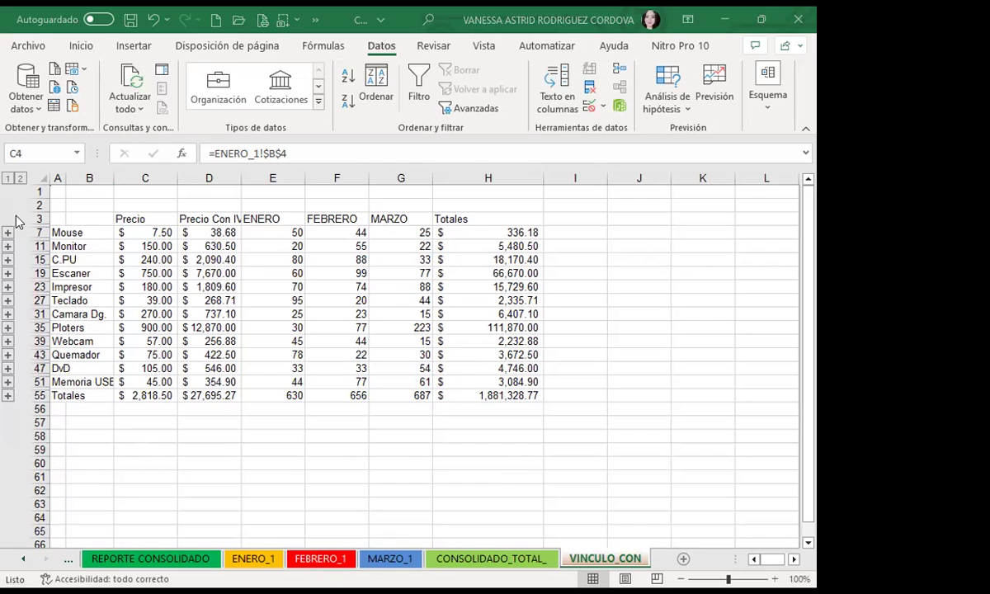
Expand the VINCULO_CON detail rows, then collapse back to per-product totals and Totales.
{"action": "left_click", "coordinate": [21, 180]}
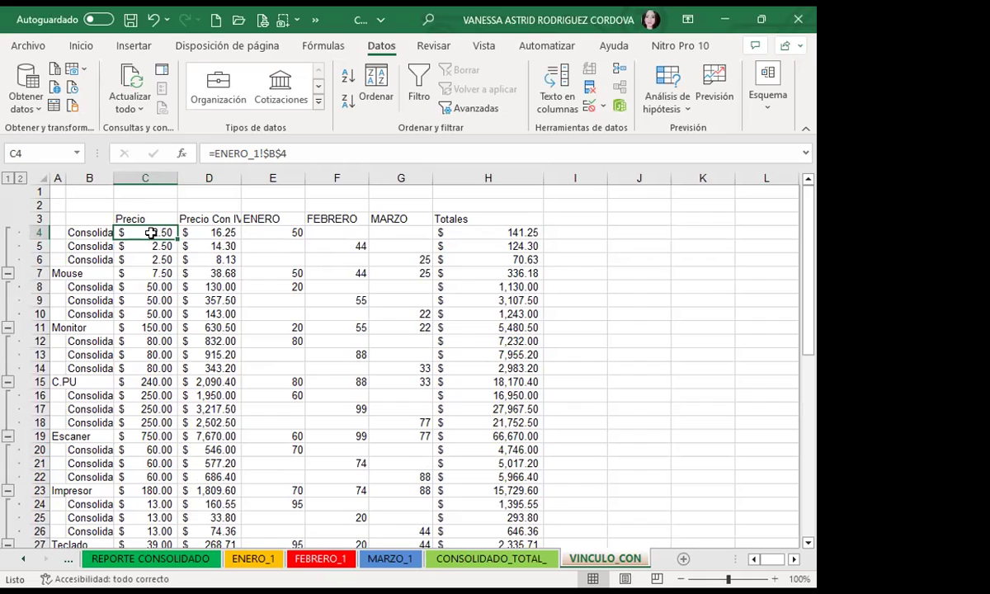
{"action": "left_click", "coordinate": [8, 178]}
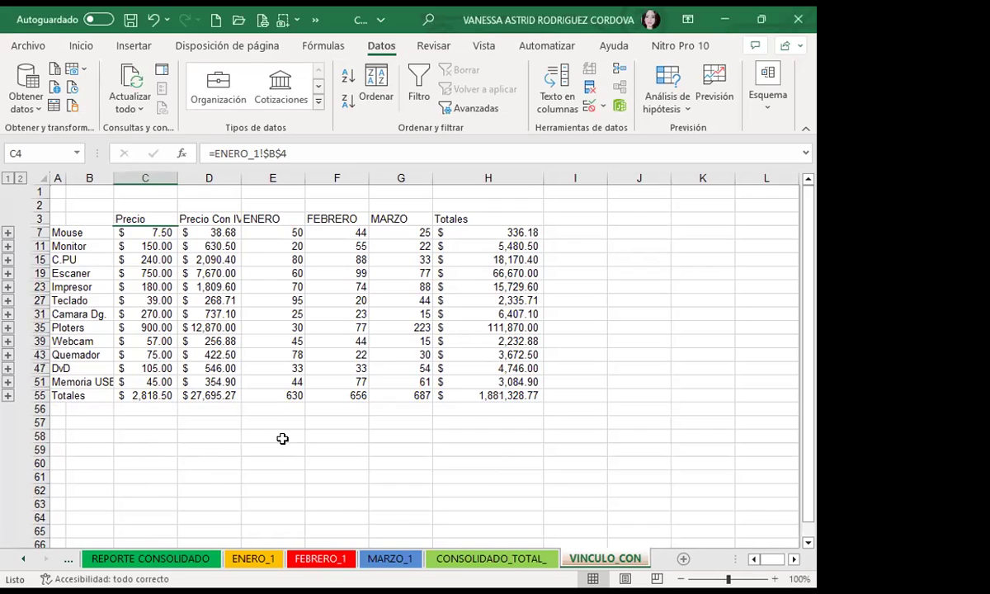
{"action": "left_click", "coordinate": [283, 438]}
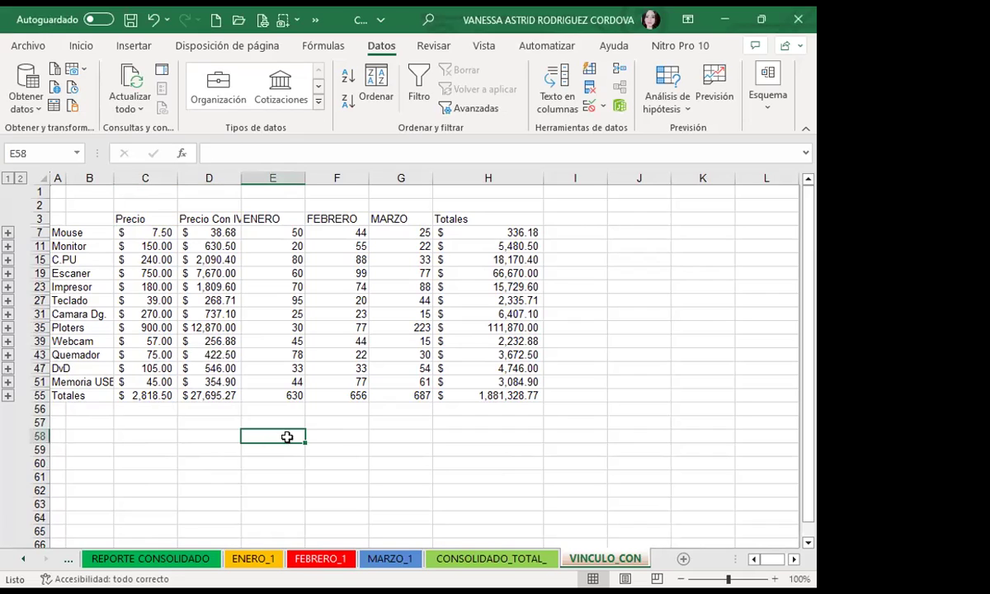
{"action": "left_click", "coordinate": [402, 395]}
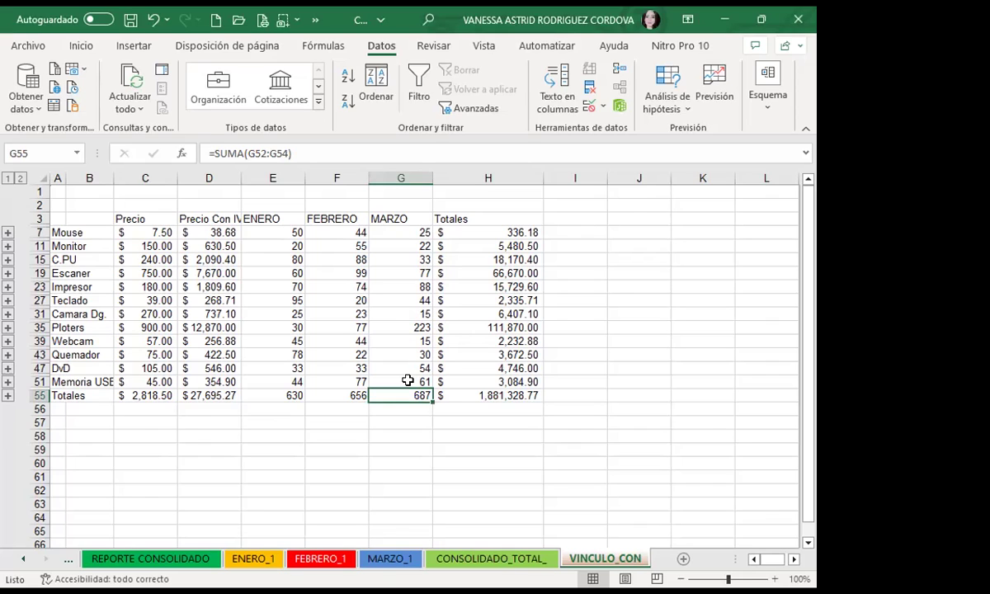
{"action": "left_click", "coordinate": [407, 344]}
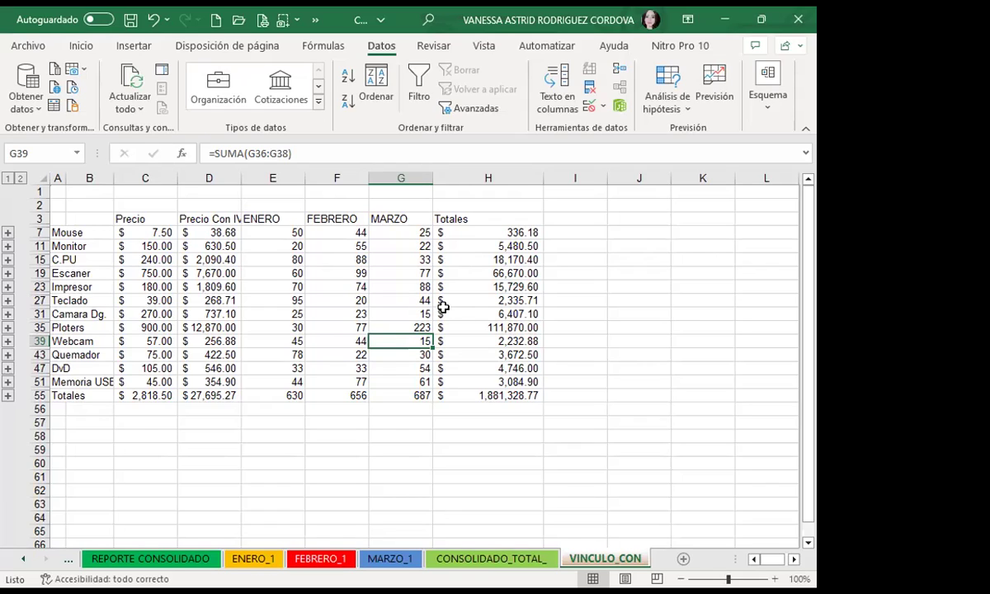
{"action": "left_click", "coordinate": [402, 408]}
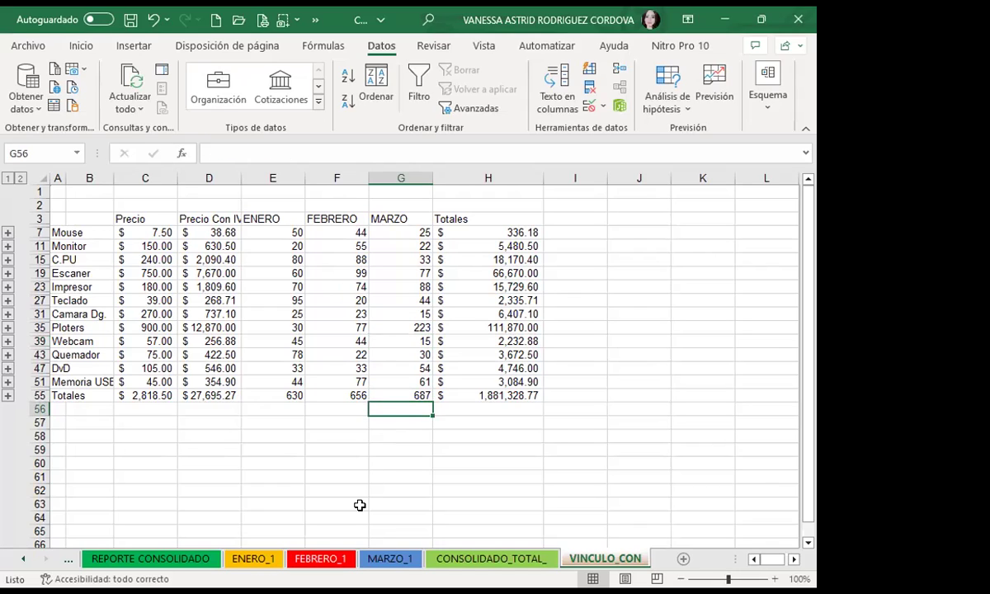
Select an empty cell away from the table on the TRABAJAR sheet.
{"action": "left_click", "coordinate": [488, 476]}
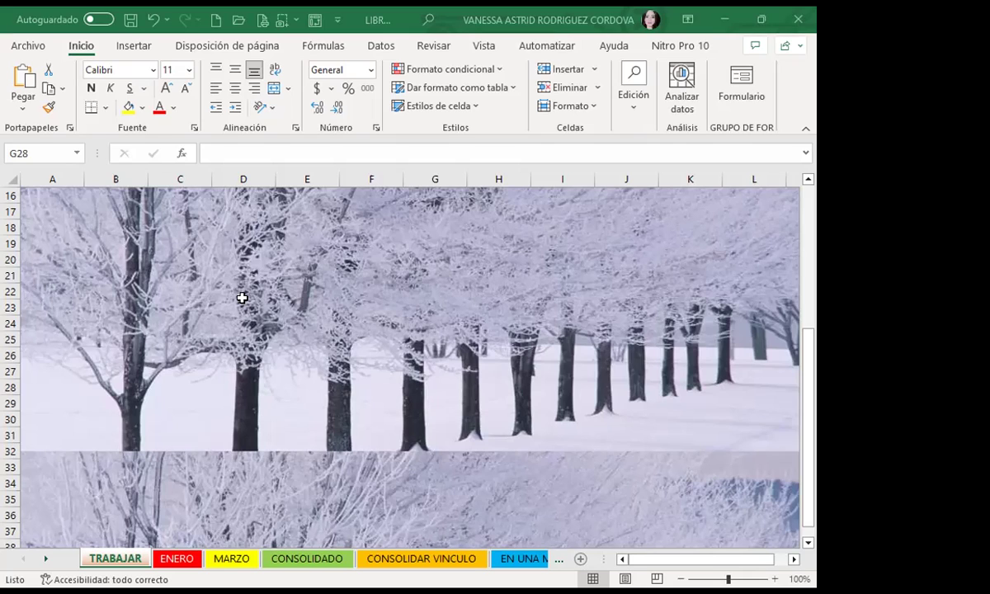
Compare quarter values on the ENERO and MARZO sheets, including MARZO's 1 TRIMESTRE heading.
{"action": "left_click", "coordinate": [310, 436]}
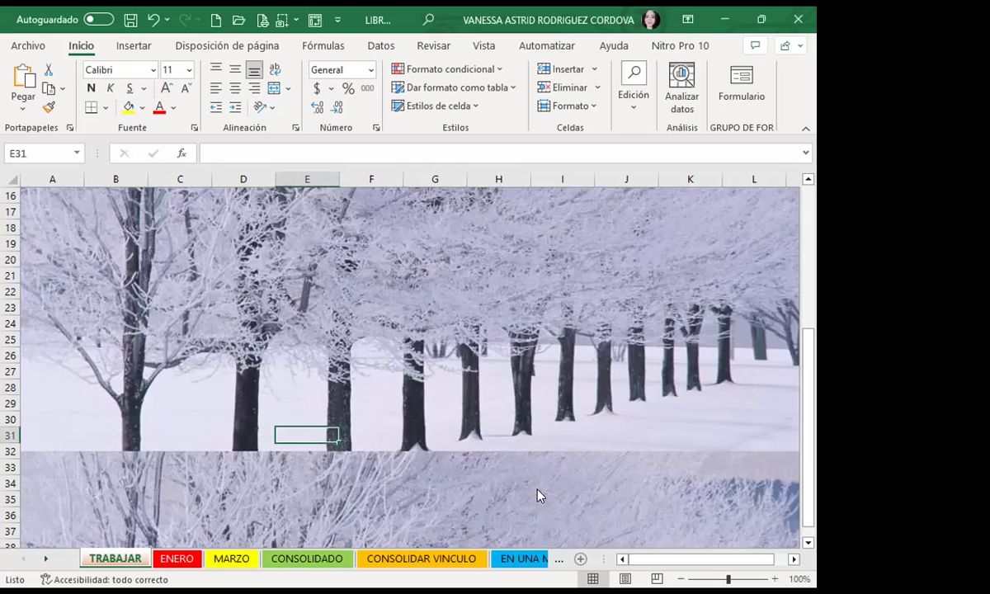
{"action": "left_click", "coordinate": [177, 559]}
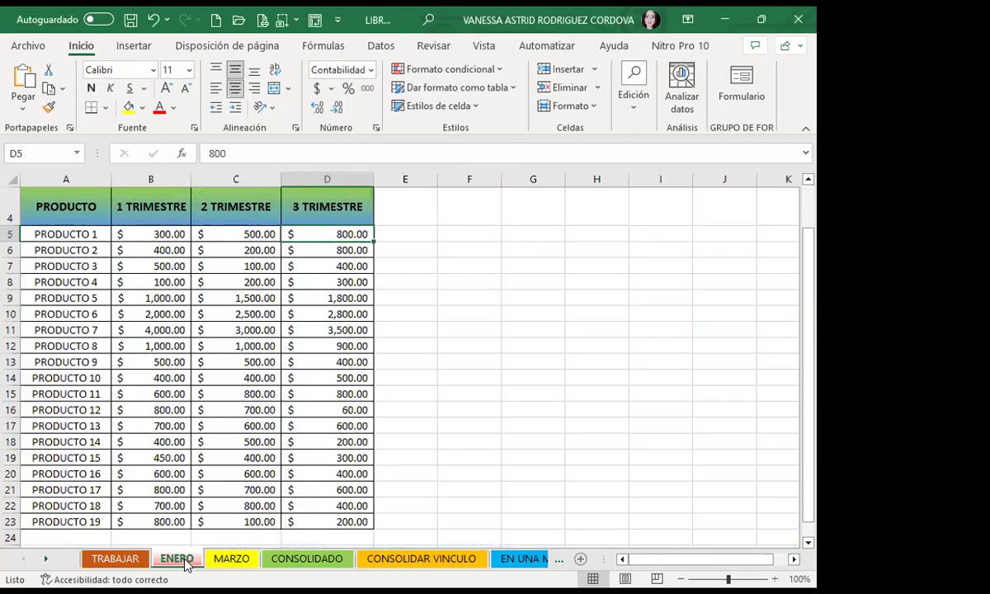
{"action": "left_click", "coordinate": [142, 263]}
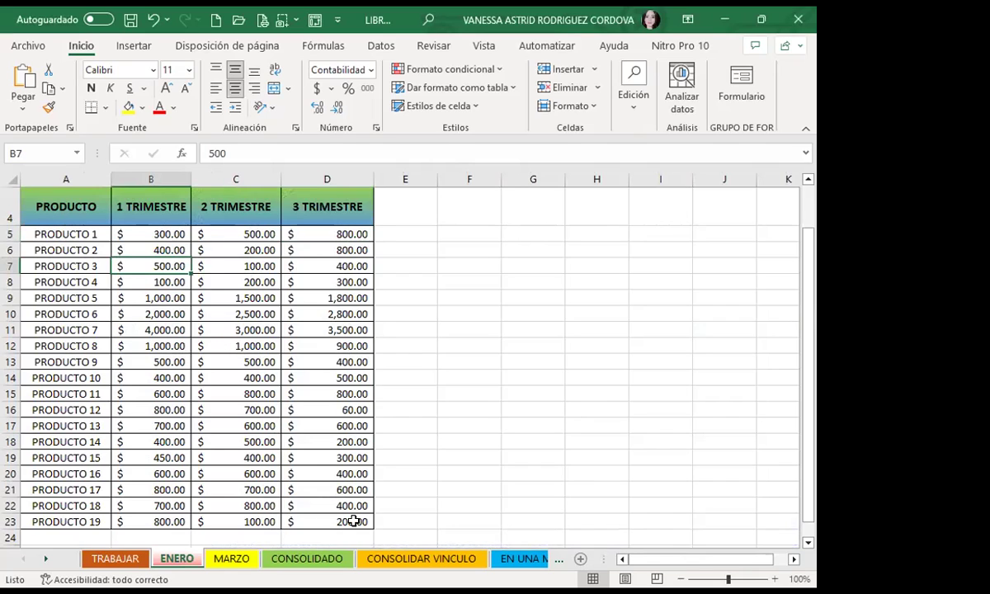
{"action": "left_click", "coordinate": [232, 559]}
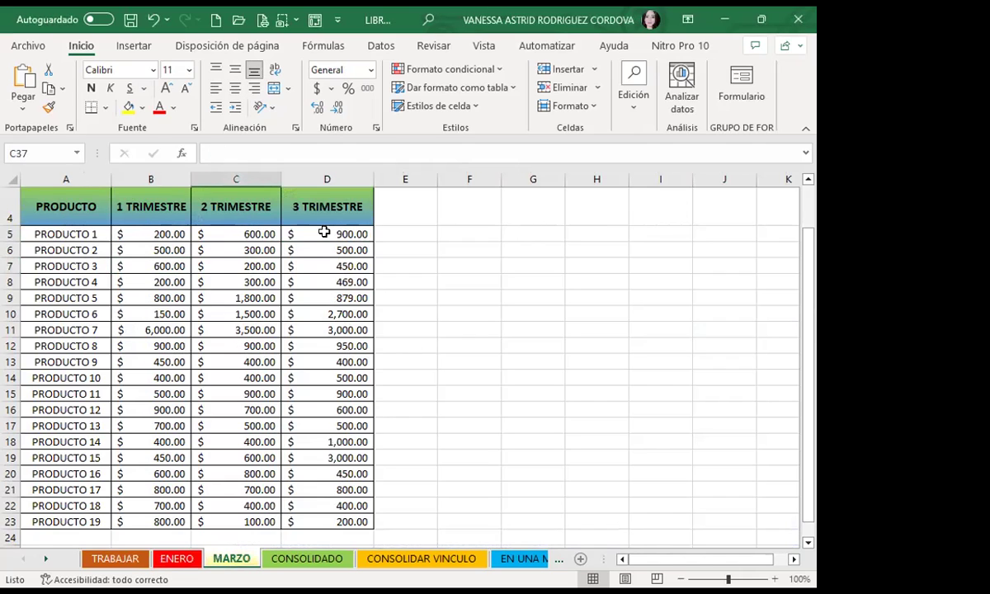
{"action": "left_click", "coordinate": [180, 246]}
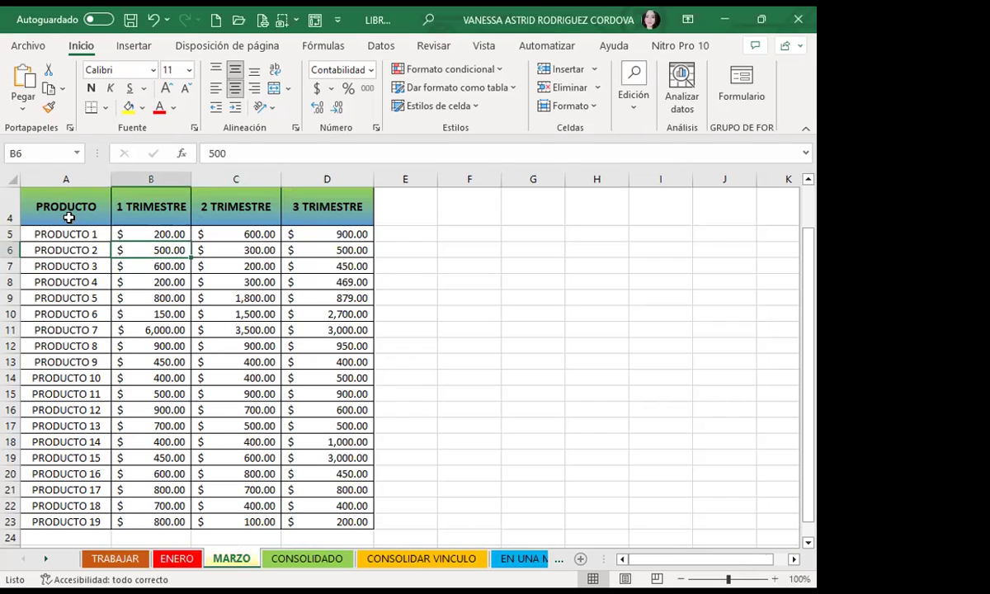
{"action": "left_click", "coordinate": [155, 197]}
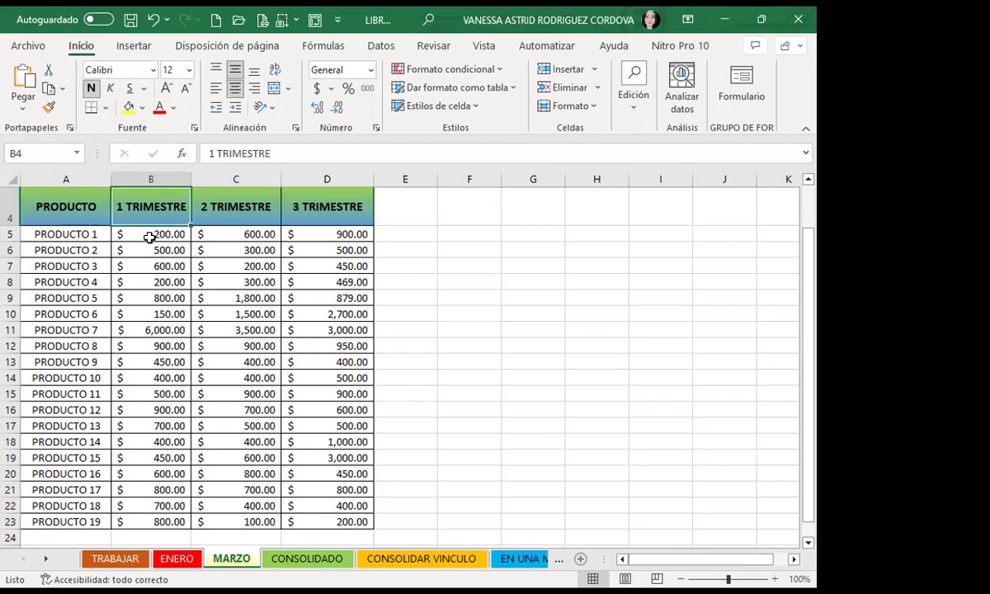
Recheck ENERO and MARZO quarterly values, then go to the empty CONSOLIDADO sheet.
{"action": "left_click", "coordinate": [178, 558]}
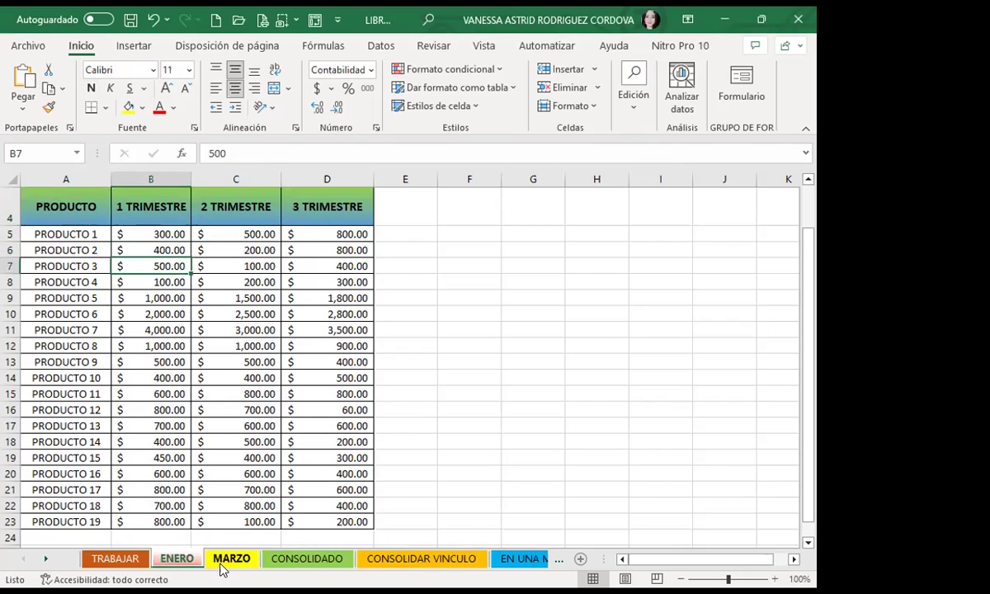
{"action": "left_click", "coordinate": [223, 560]}
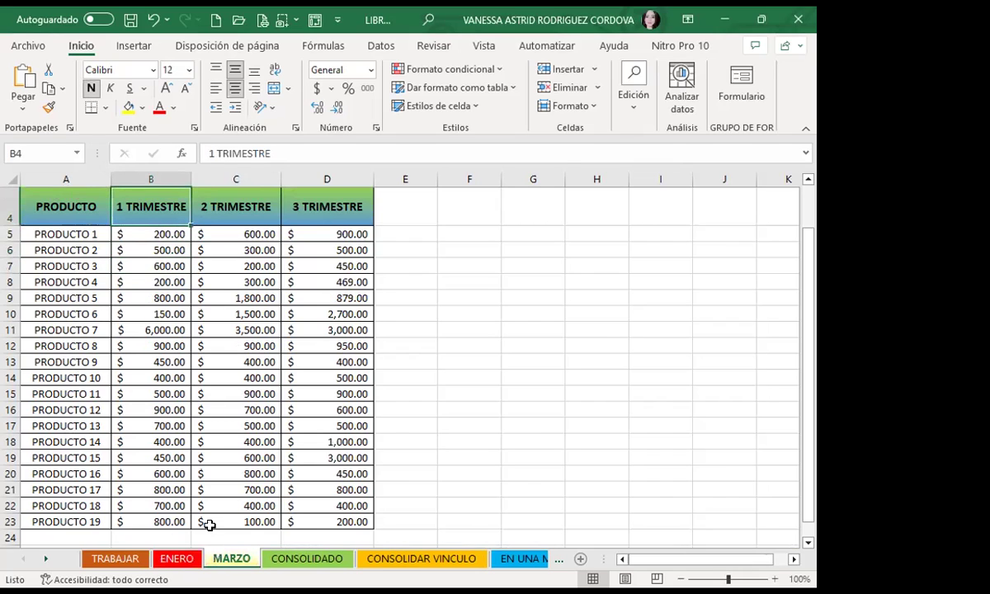
{"action": "left_click", "coordinate": [189, 286]}
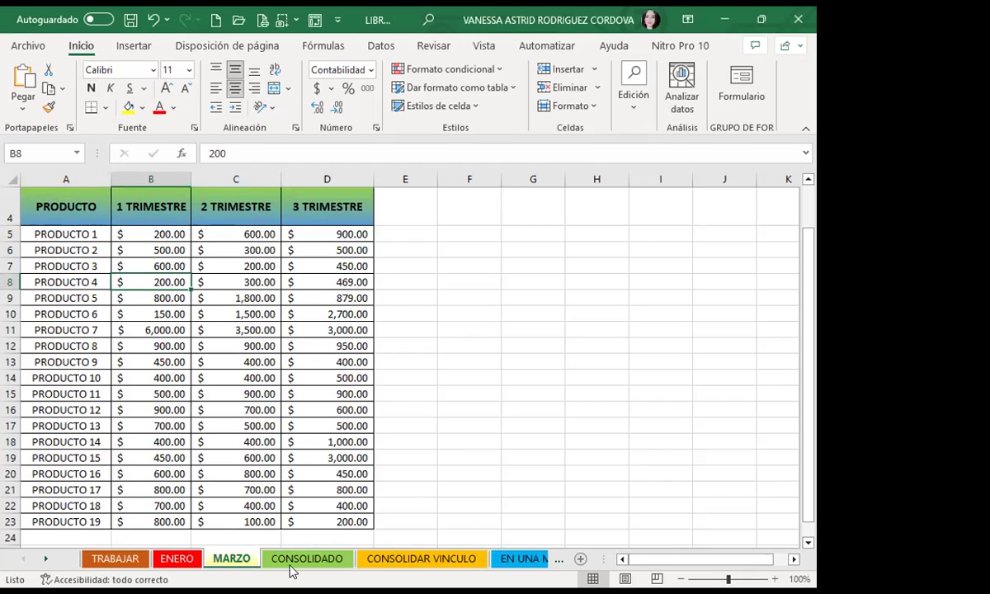
{"action": "left_click", "coordinate": [177, 559]}
{"action": "left_click", "coordinate": [161, 313]}
{"action": "left_click", "coordinate": [235, 234]}
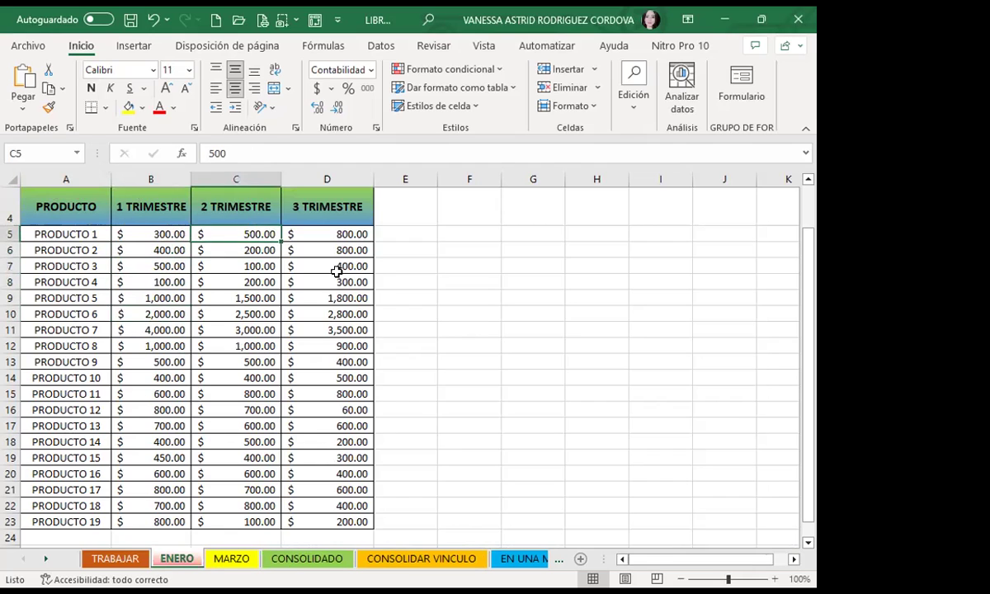
{"action": "left_click", "coordinate": [326, 298]}
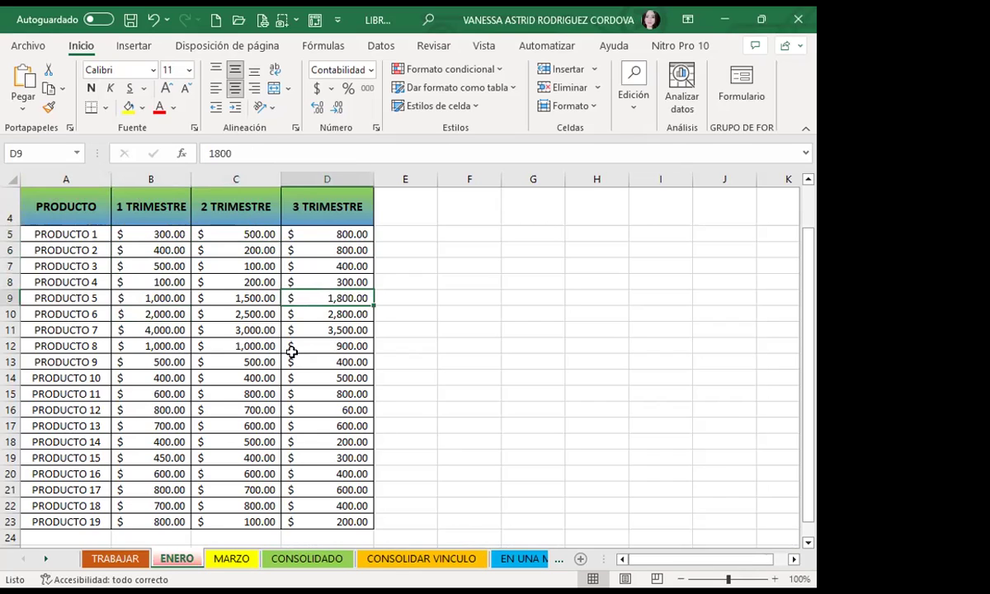
{"action": "left_click", "coordinate": [319, 563]}
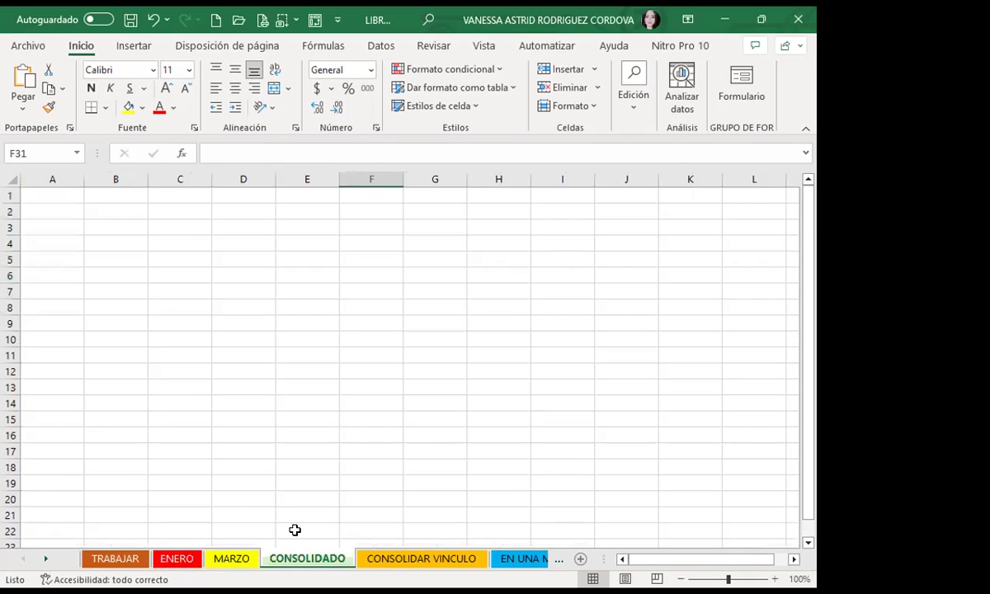
Select cell A3 as the consolidation's top-left cell.
{"action": "left_click", "coordinate": [237, 291]}
{"action": "left_click", "coordinate": [76, 198]}
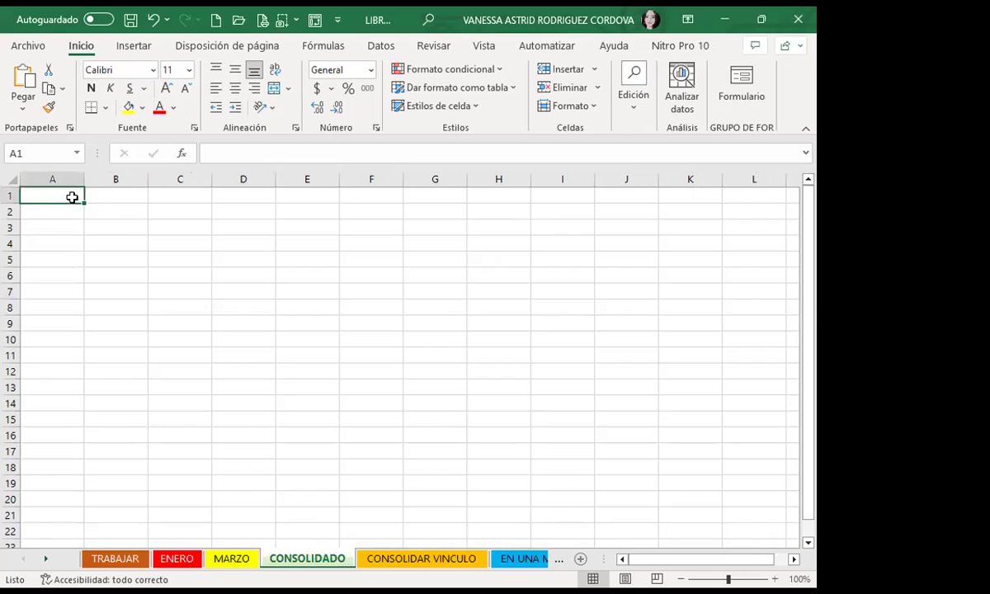
{"action": "left_click", "coordinate": [59, 226]}
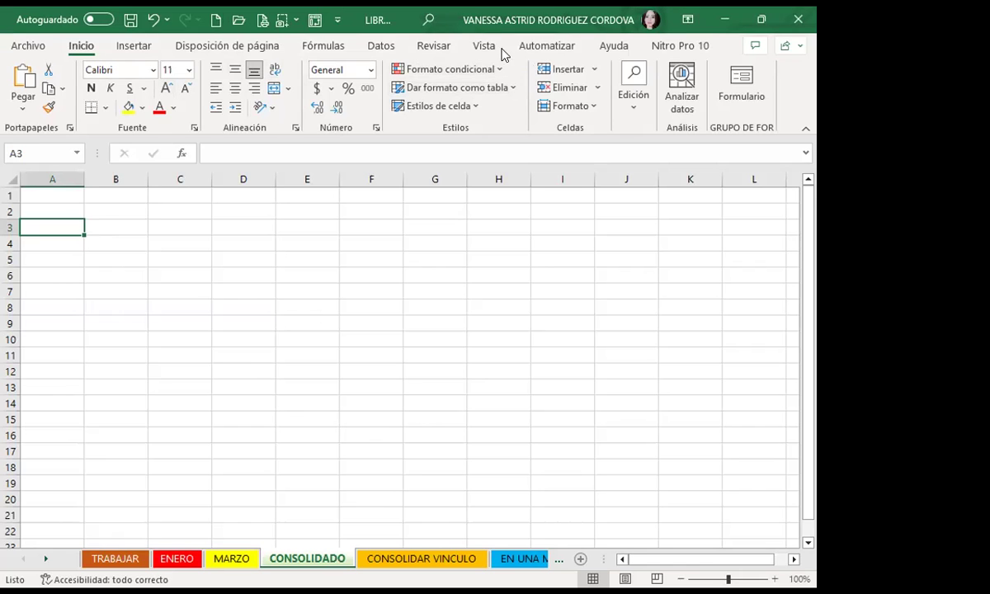
In the Consolidar dialog, remove the old ENERO and MARZO source references.
{"action": "left_click", "coordinate": [373, 48]}
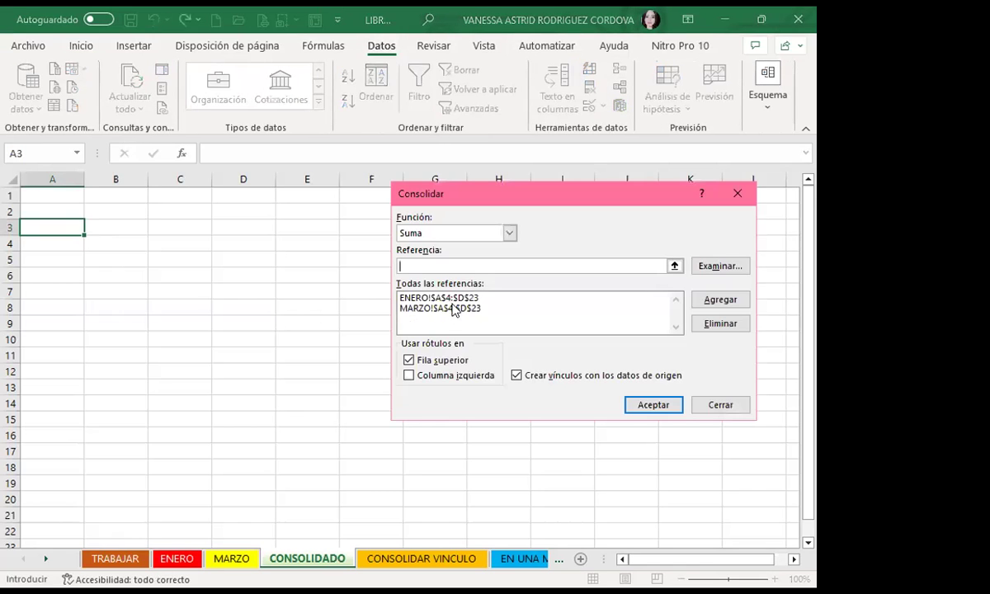
{"action": "left_click", "coordinate": [433, 297]}
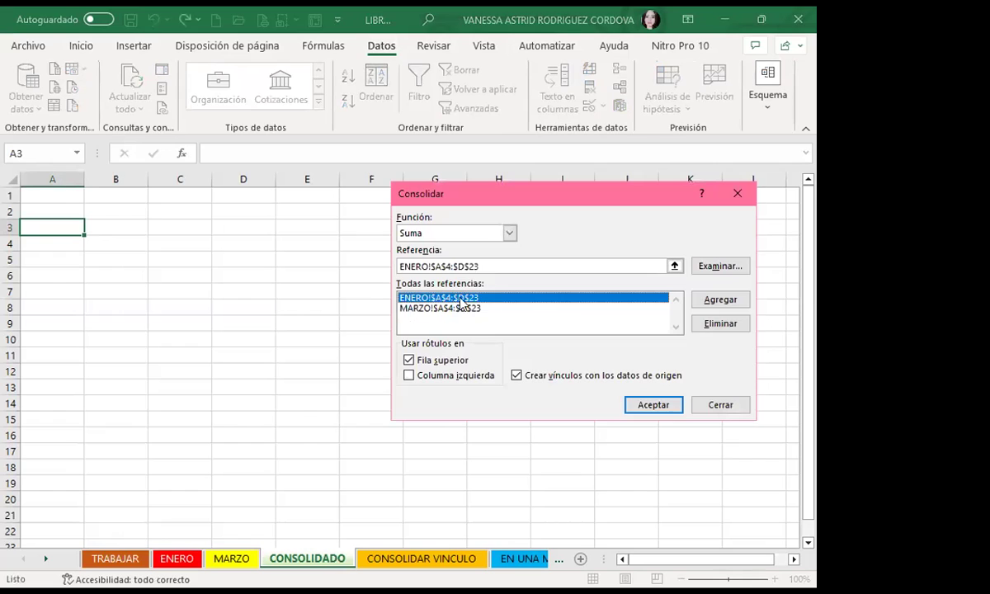
{"action": "left_click", "coordinate": [720, 324]}
{"action": "left_click", "coordinate": [540, 297]}
{"action": "left_click", "coordinate": [720, 324]}
{"action": "left_click", "coordinate": [402, 266]}
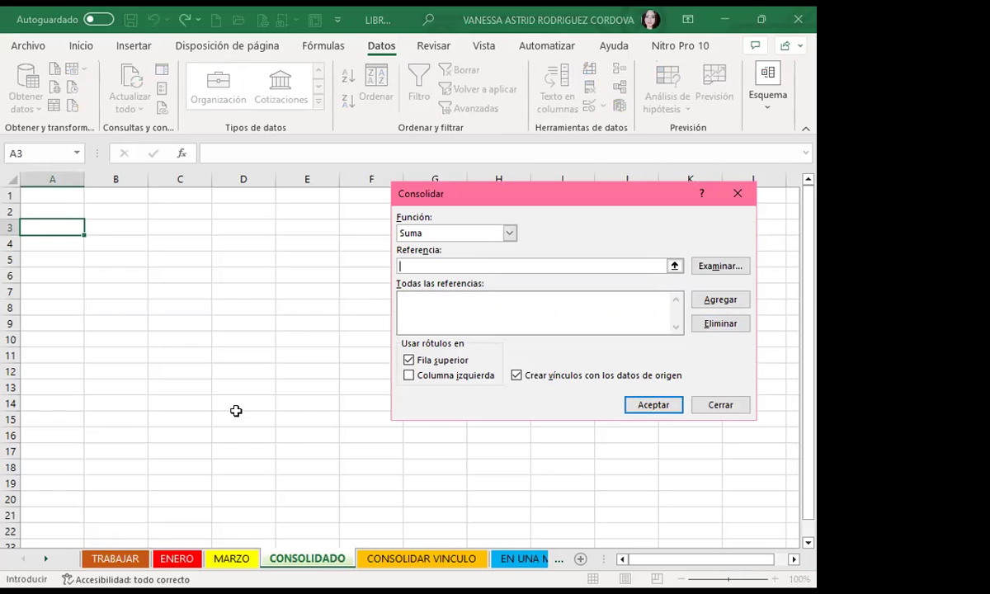
Add ENERO's A4:D23 table as a source reference, then the same range on MARZO.
{"action": "left_click", "coordinate": [175, 558]}
{"action": "left_click", "coordinate": [61, 200]}
{"action": "left_click_drag", "start_coordinate": [61, 199], "coordinate": [330, 521]}
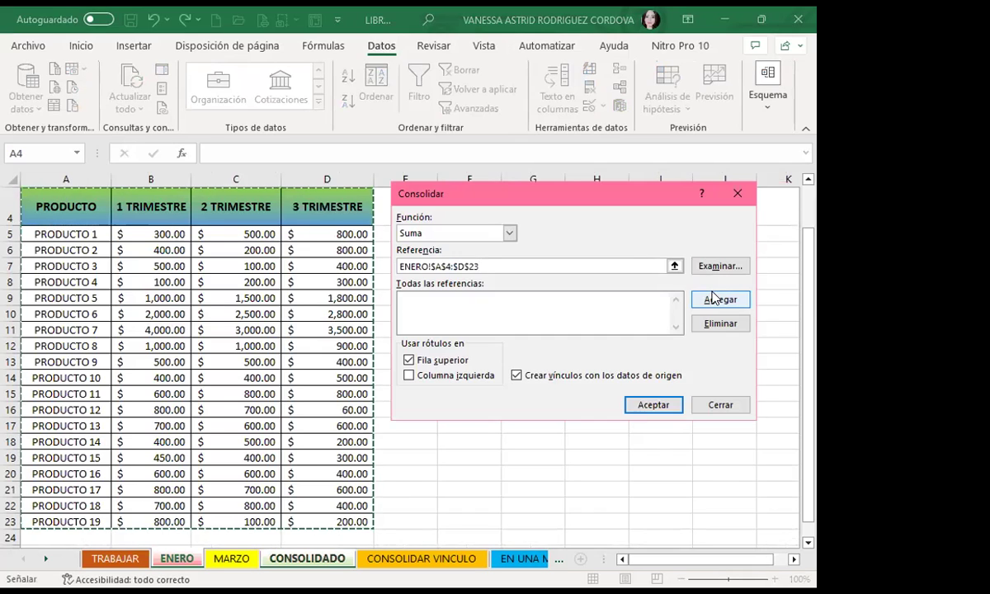
{"action": "left_click", "coordinate": [715, 299]}
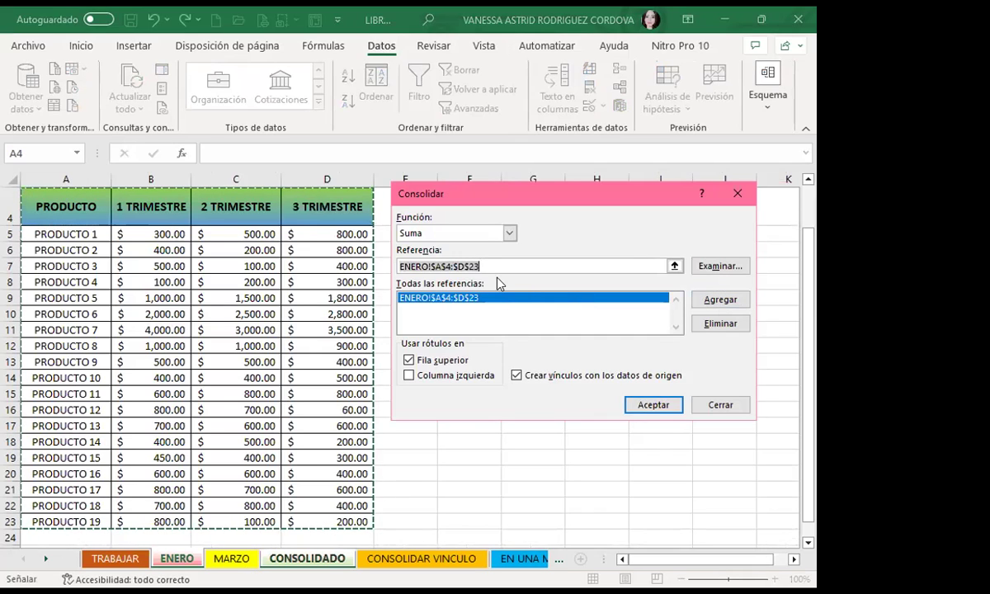
{"action": "left_click", "coordinate": [232, 558]}
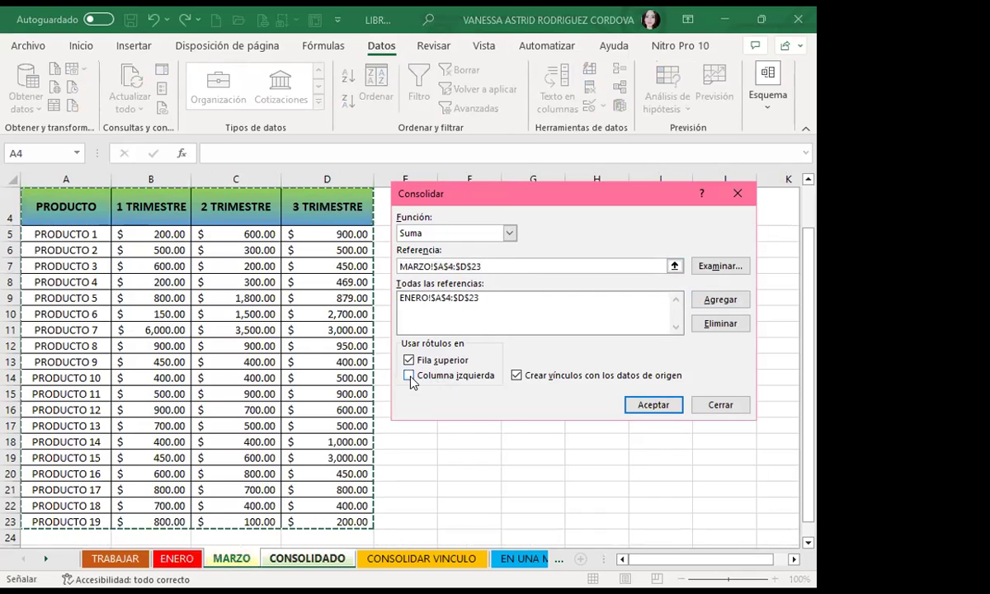
Use left-column labels, turn off linking to source data, and run the consolidation.
{"action": "left_click", "coordinate": [410, 377]}
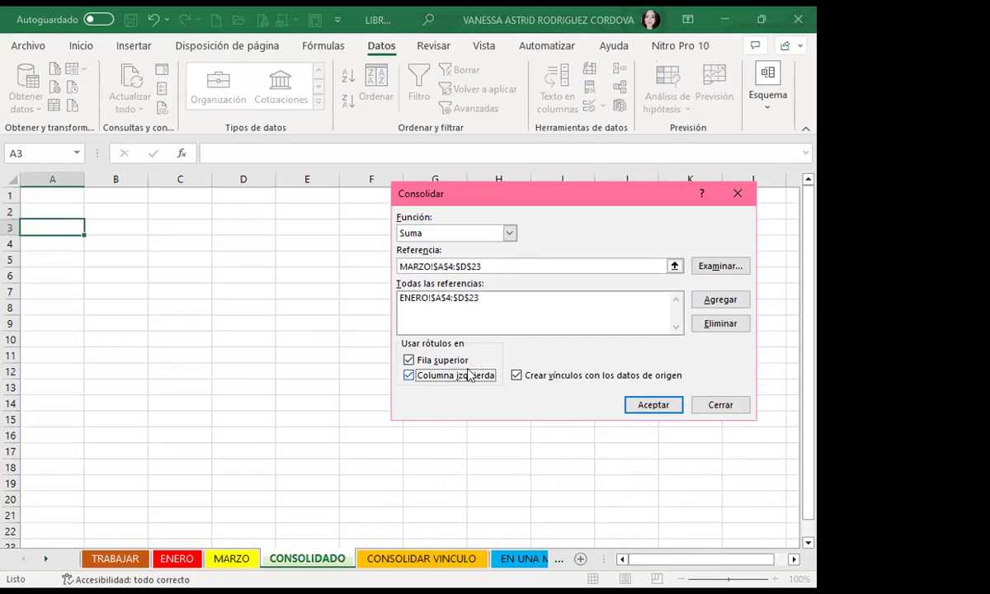
{"action": "left_click", "coordinate": [516, 375]}
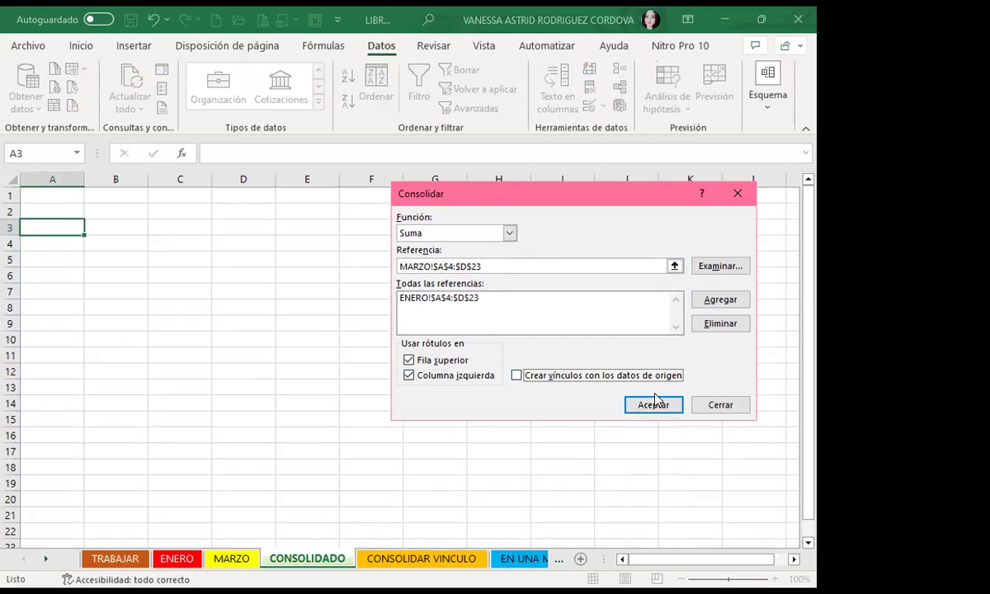
{"action": "left_click", "coordinate": [647, 405]}
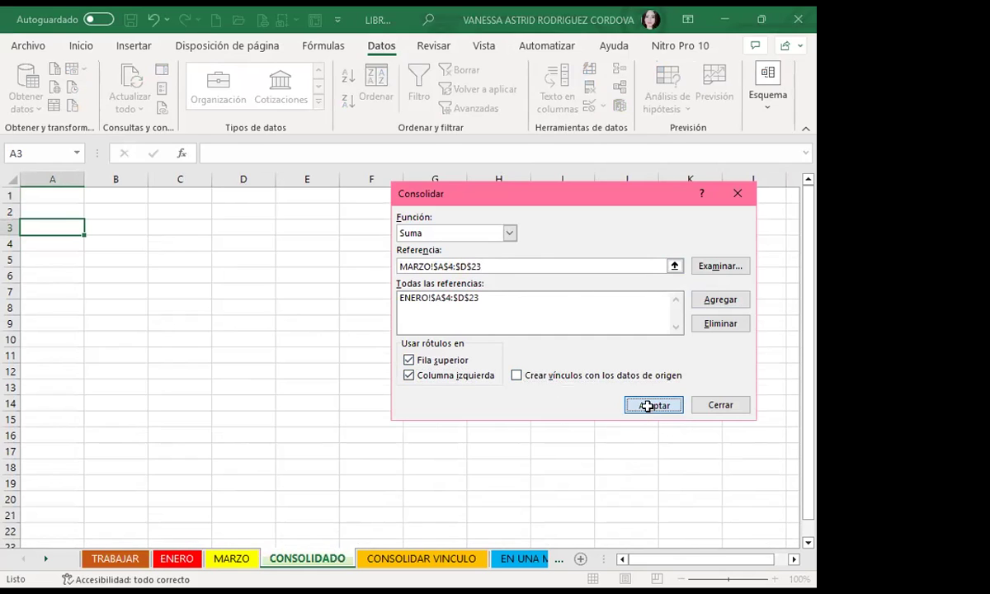
{"action": "left_click", "coordinate": [353, 307]}
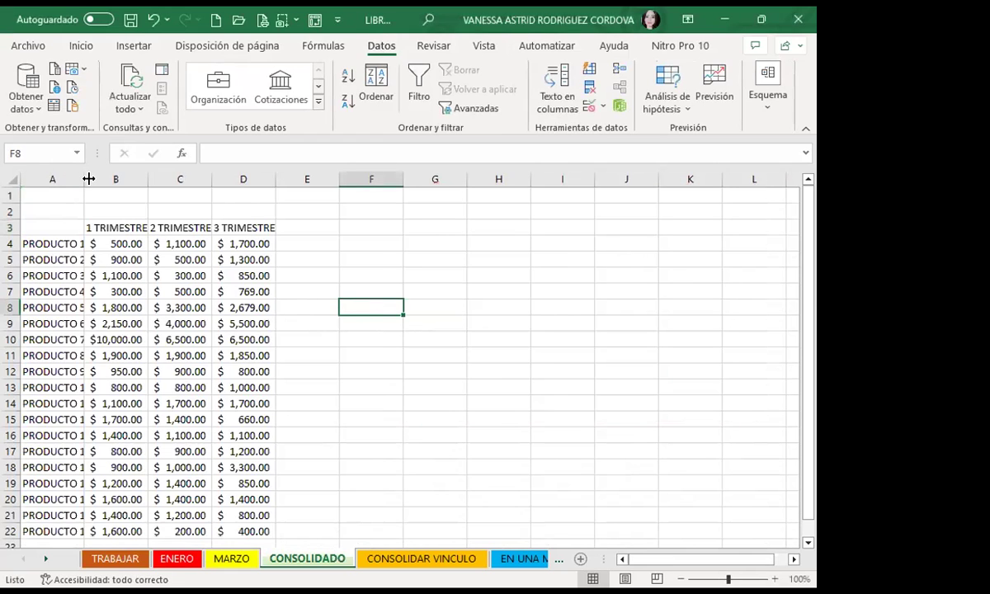
Autofit column A on CONSOLIDADO for product names, glance at ENERO, then move to CONSOLIDAR VINCULO.
{"action": "left_click", "coordinate": [137, 243]}
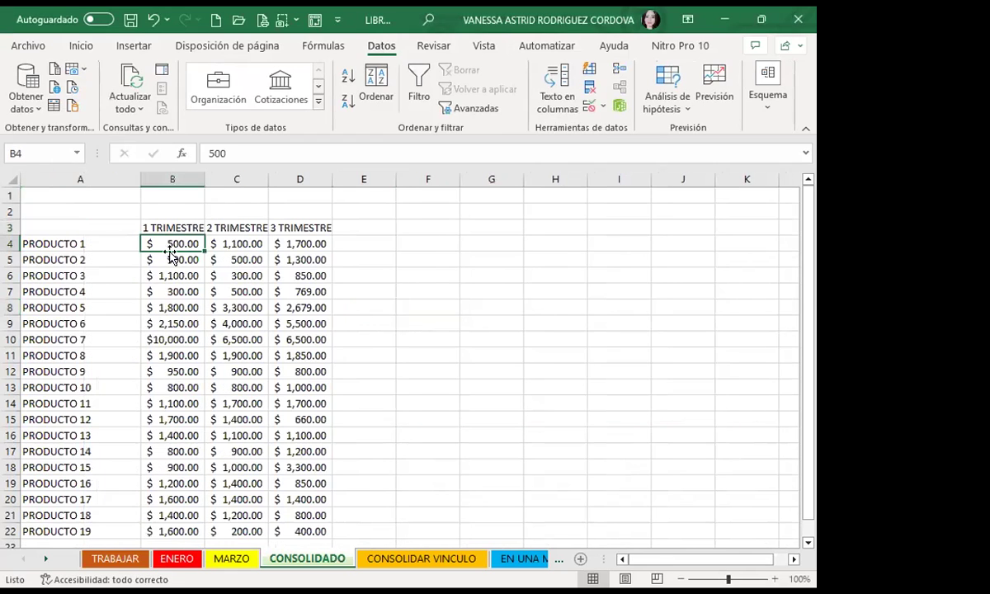
{"action": "left_click", "coordinate": [176, 559]}
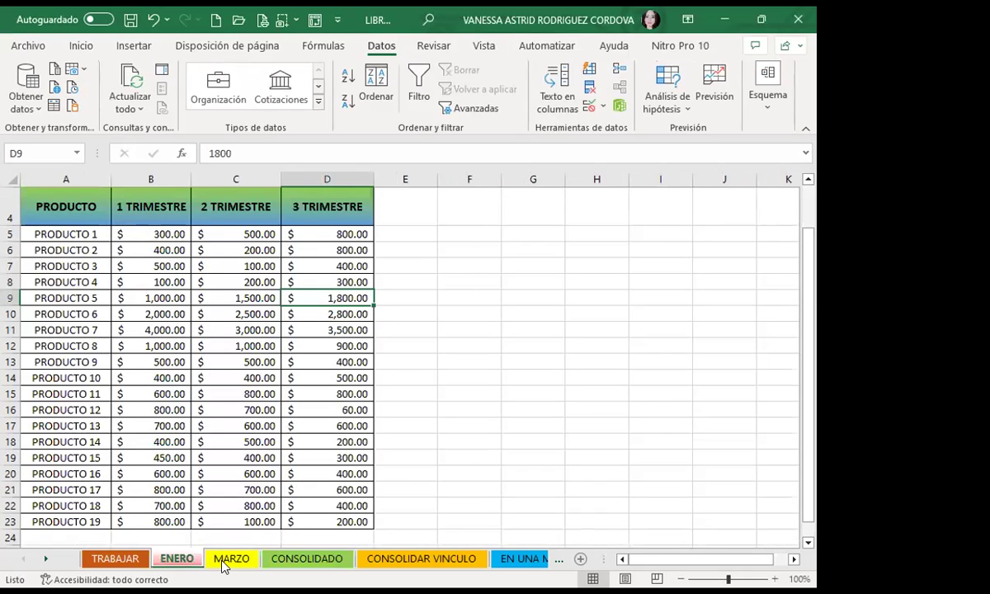
{"action": "left_click", "coordinate": [301, 563]}
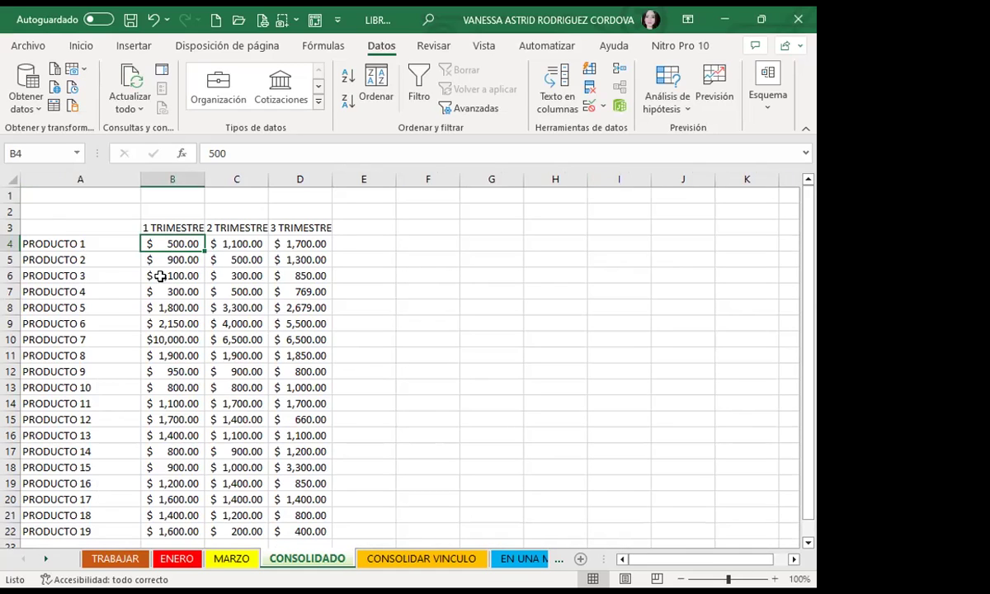
{"action": "key", "text": "ctrl+Page_Down"}
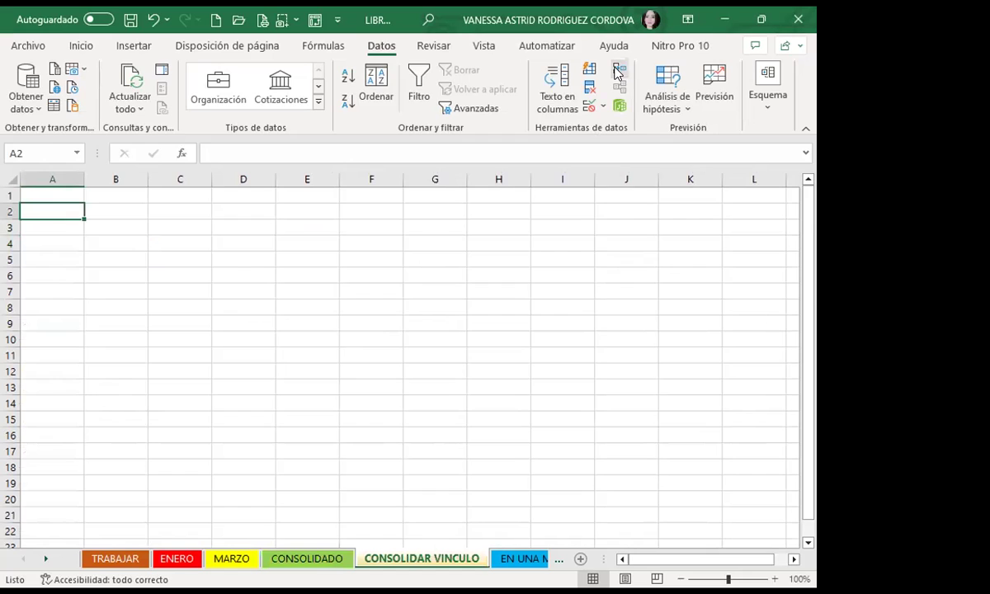
Consolidate the ENERO and MARZO references using left-column labels and links to source data.
{"action": "left_click", "coordinate": [618, 71]}
{"action": "left_click", "coordinate": [474, 308]}
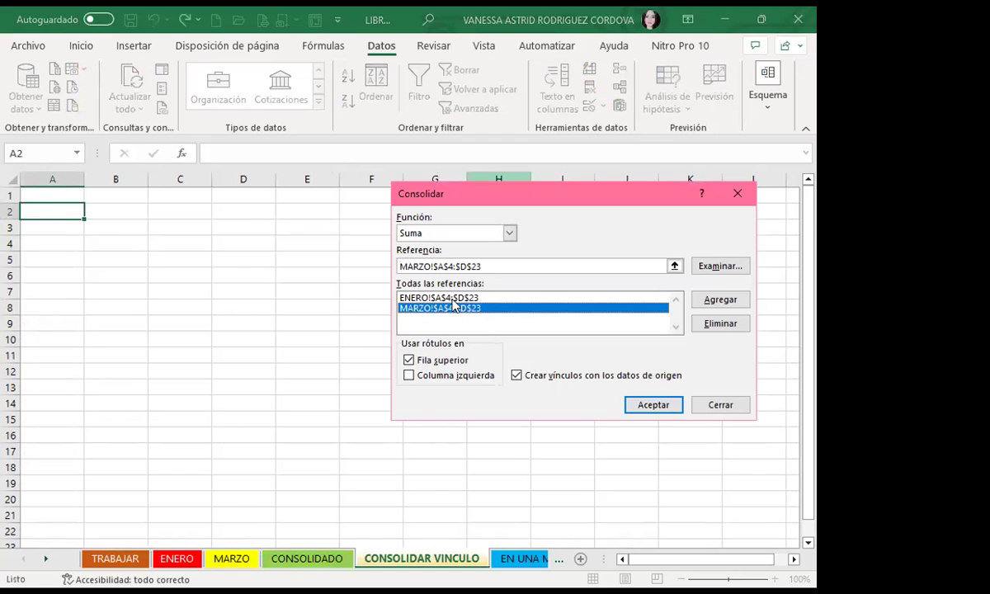
{"action": "left_click", "coordinate": [408, 297]}
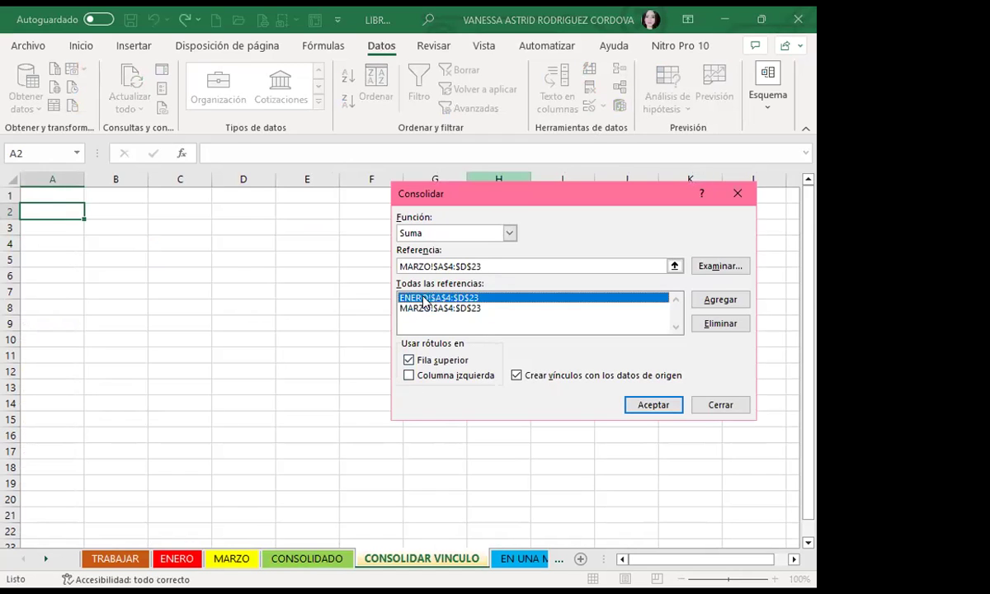
{"action": "left_click", "coordinate": [408, 375]}
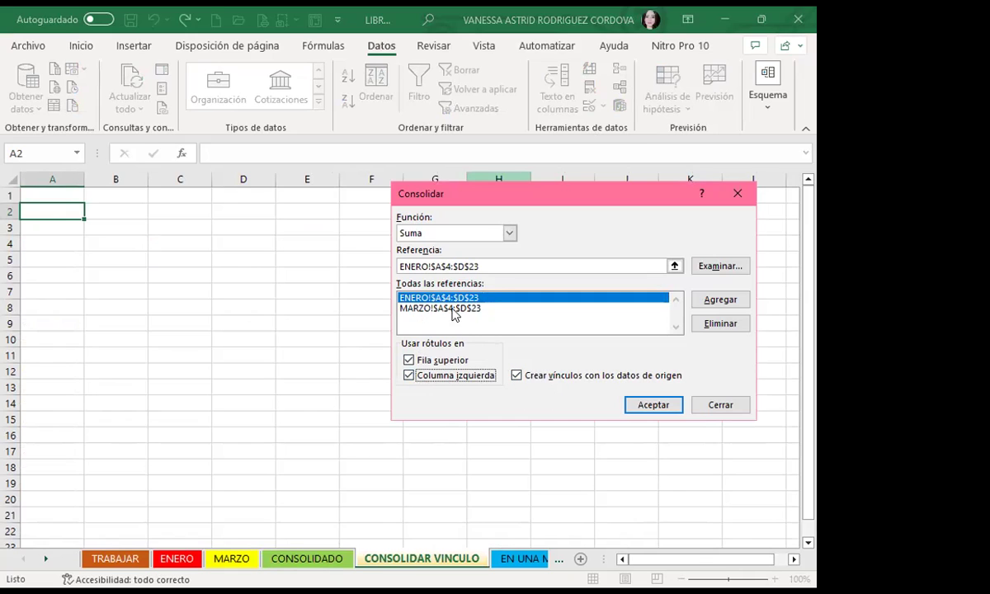
{"action": "left_click", "coordinate": [645, 407]}
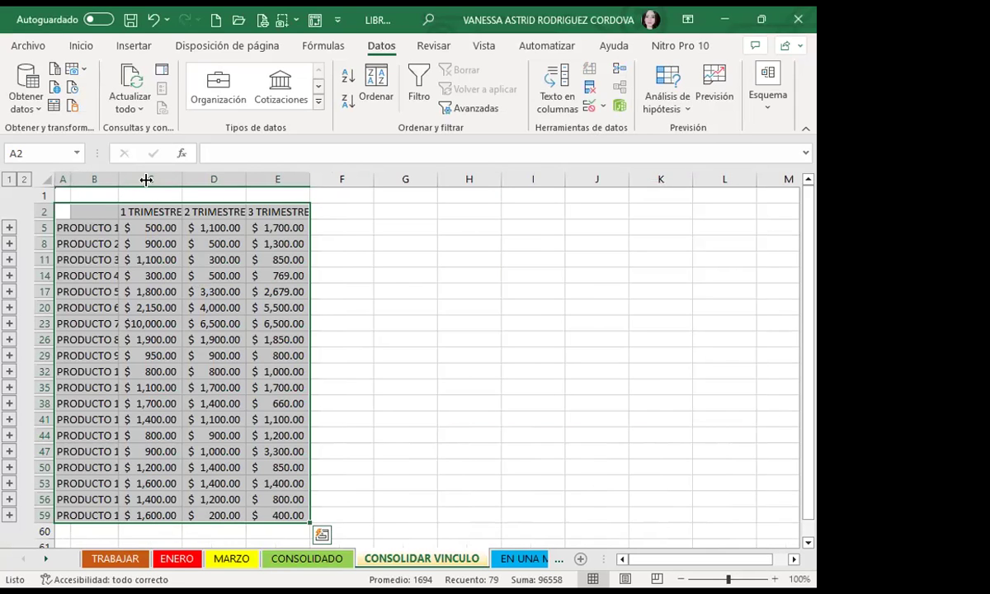
Widen columns B and D, review PRODUCTO 1's detail rows and SUMA formula, then collapse to level 1.
{"action": "left_click_drag", "start_coordinate": [146, 179], "coordinate": [149, 179]}
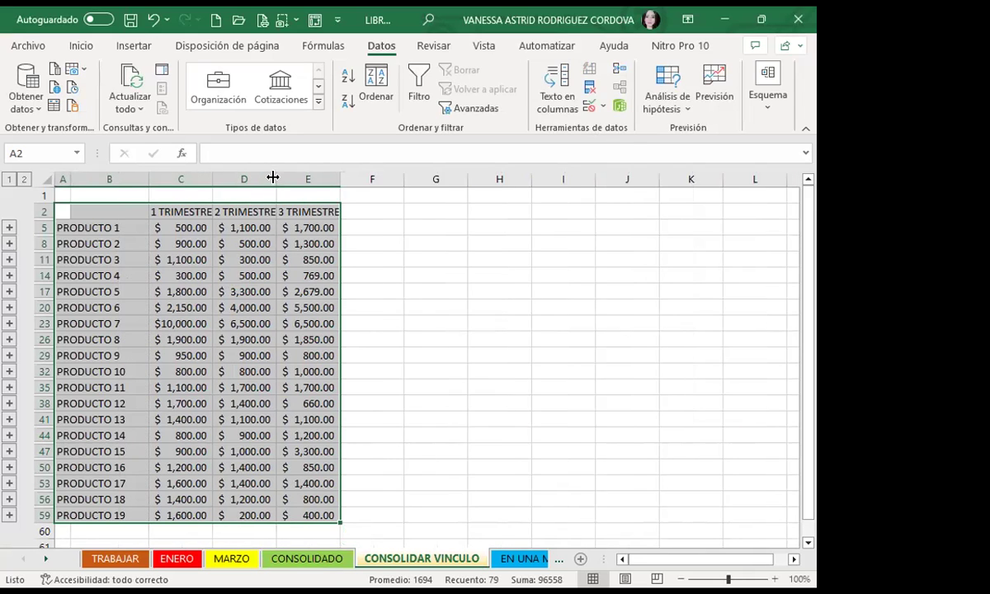
{"action": "left_click_drag", "start_coordinate": [272, 178], "coordinate": [294, 178]}
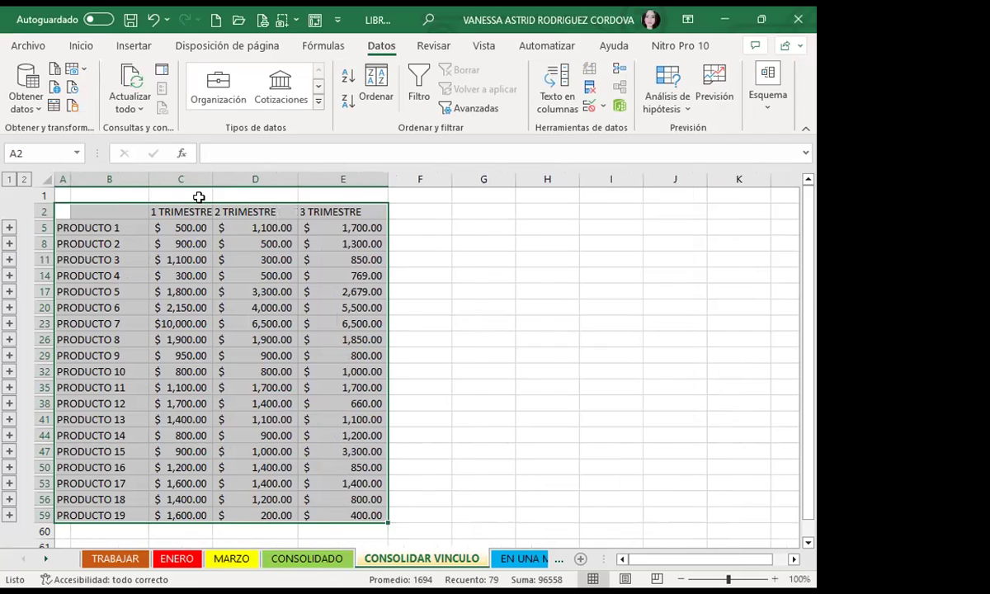
{"action": "left_click", "coordinate": [24, 179]}
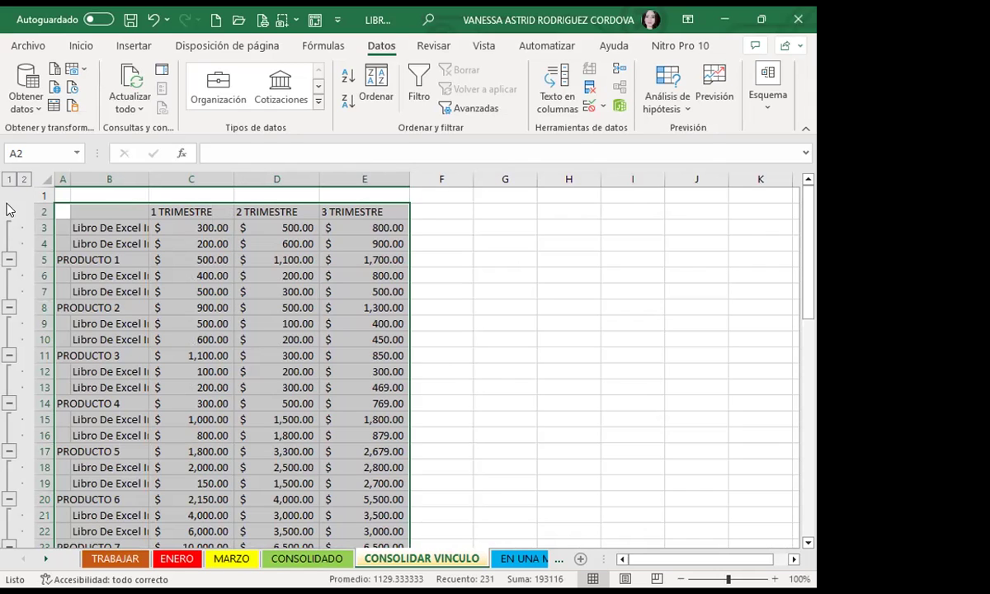
{"action": "left_click", "coordinate": [132, 228]}
{"action": "left_click", "coordinate": [182, 228]}
{"action": "left_click", "coordinate": [184, 243]}
{"action": "left_click", "coordinate": [183, 257]}
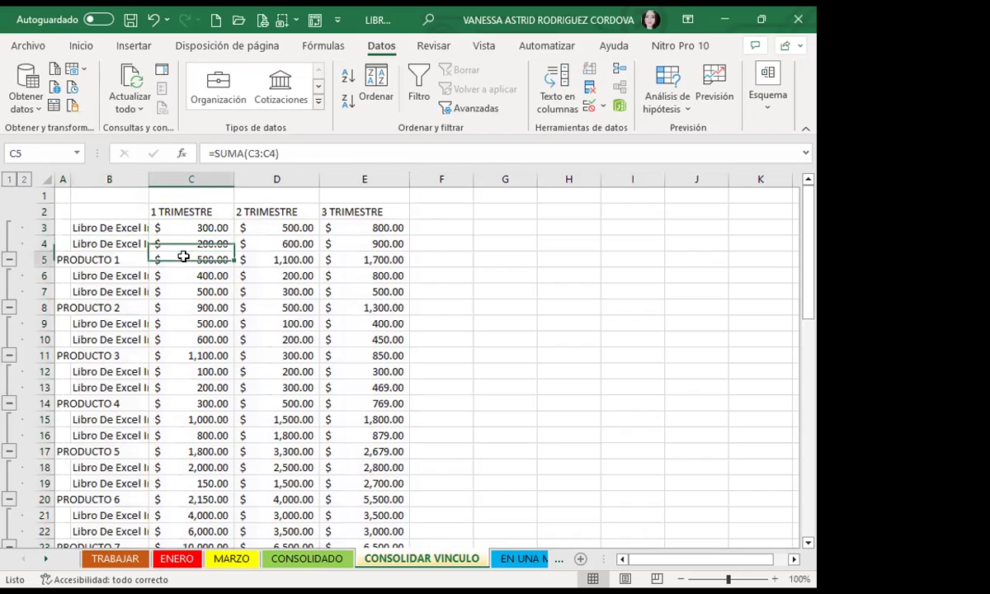
{"action": "left_click", "coordinate": [8, 180]}
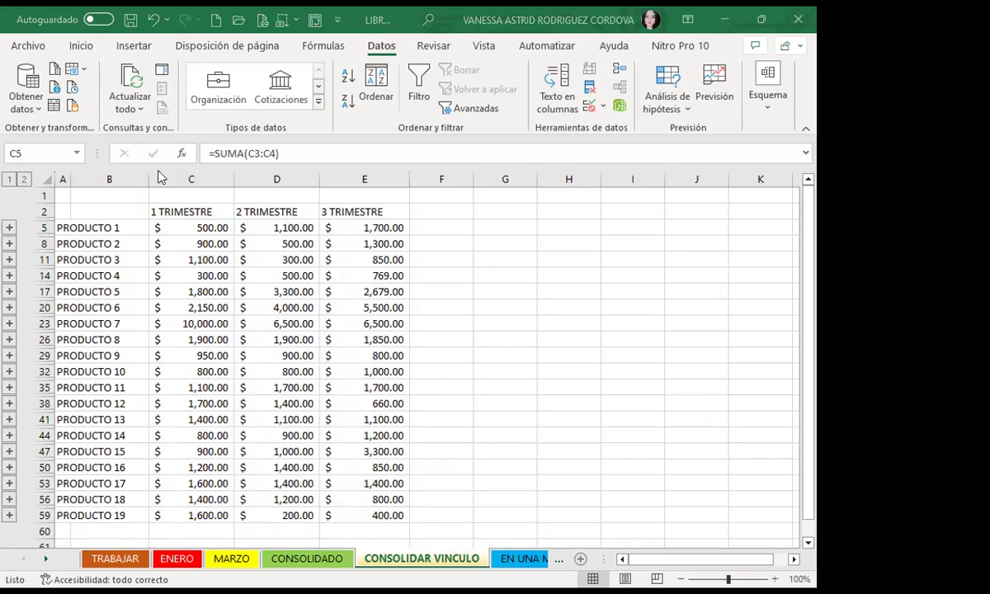
Inspect the SUMA formulas behind PRODUCTO 1, 5 and 6 quarterly totals on CONSOLIDAR VINCULO.
{"action": "left_click", "coordinate": [71, 225]}
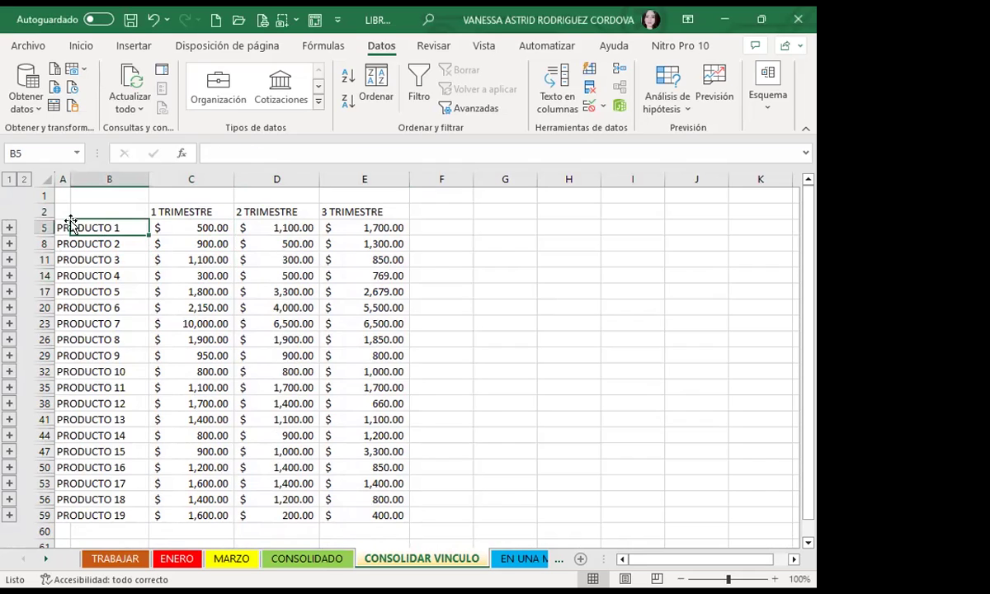
{"action": "left_click", "coordinate": [196, 224]}
{"action": "key", "text": "Right"}
{"action": "key", "text": "Down"}
{"action": "left_click", "coordinate": [271, 223]}
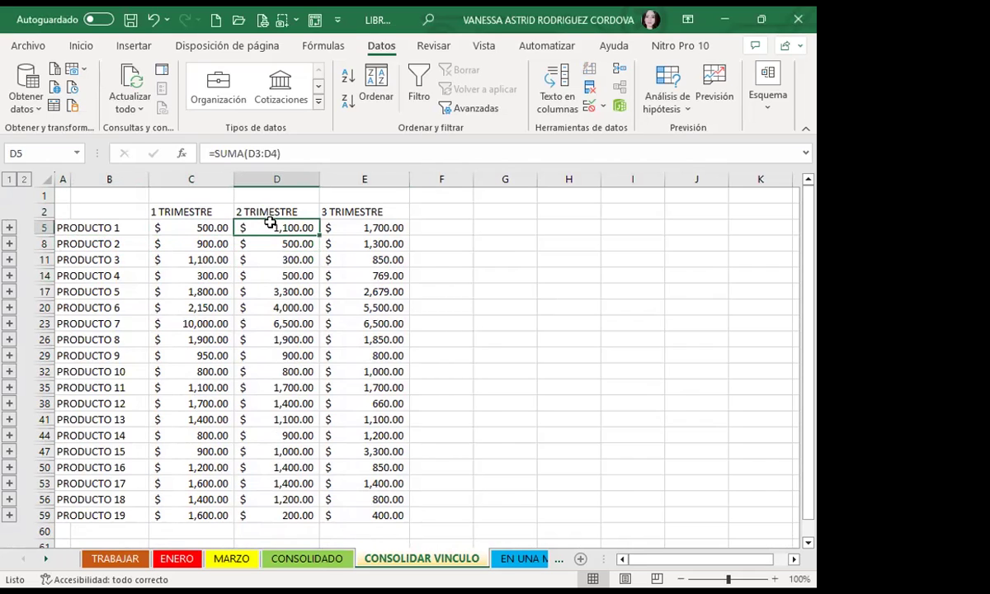
{"action": "left_click", "coordinate": [350, 303]}
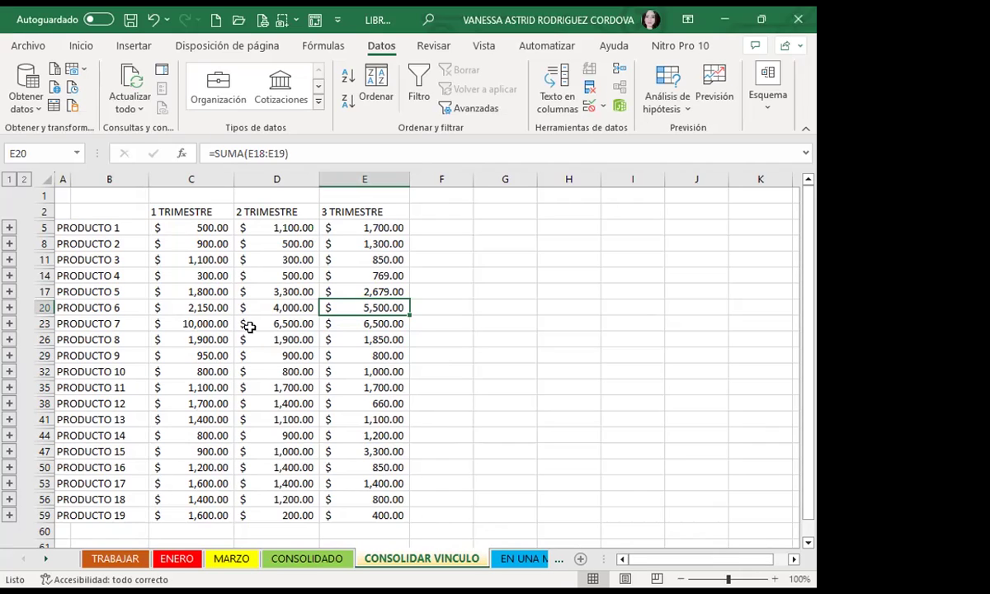
{"action": "key", "text": "Left"}
{"action": "key", "text": "Left"}
{"action": "key", "text": "Up"}
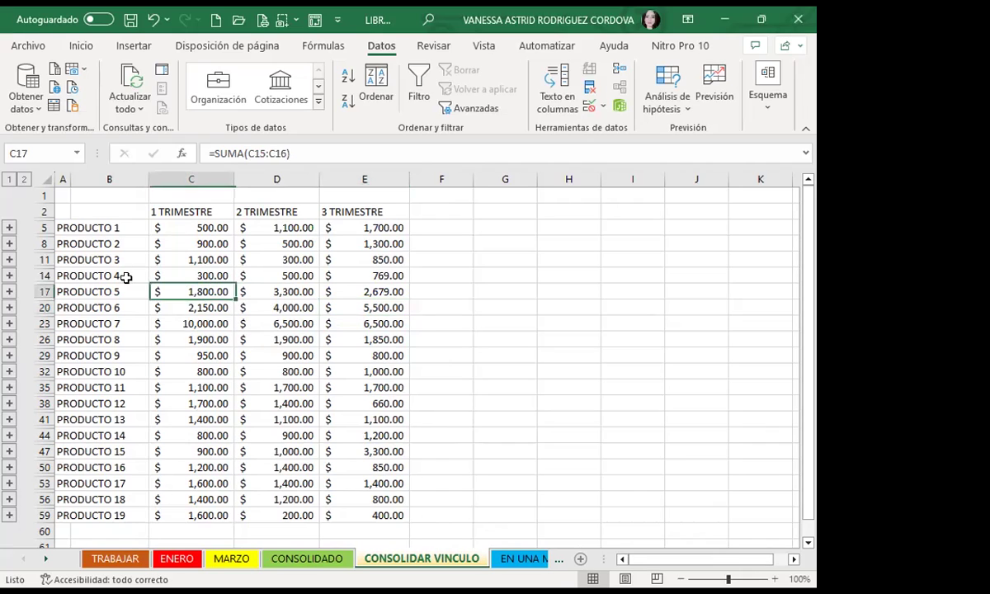
{"action": "left_click", "coordinate": [169, 211]}
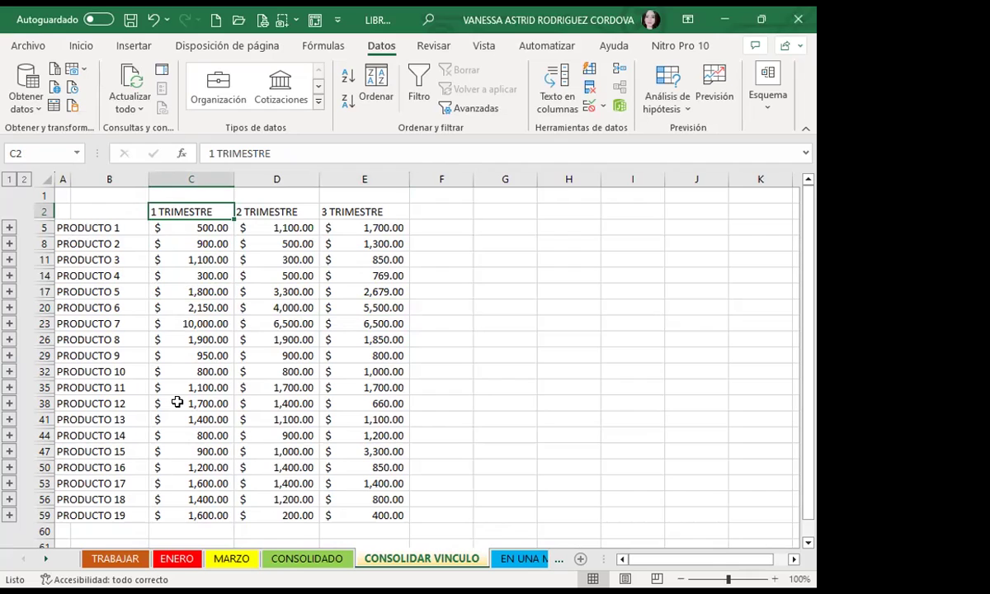
Widen CONSOLIDADO's columns B to D to fit amounts, then return to the linked sheet.
{"action": "key", "text": "ctrl+Page_Up"}
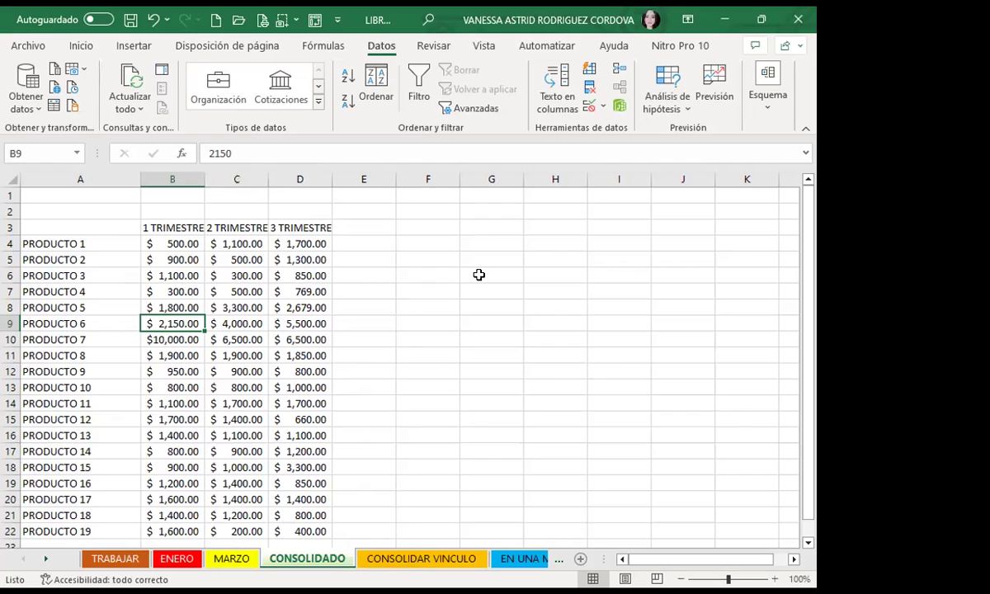
{"action": "key", "text": "ctrl+z"}
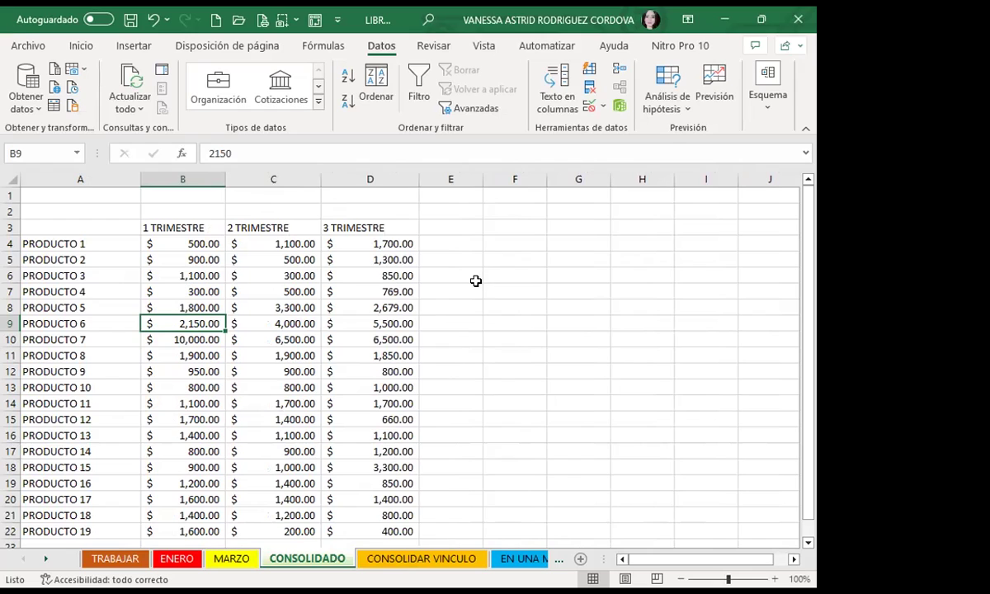
{"action": "left_click", "coordinate": [476, 281]}
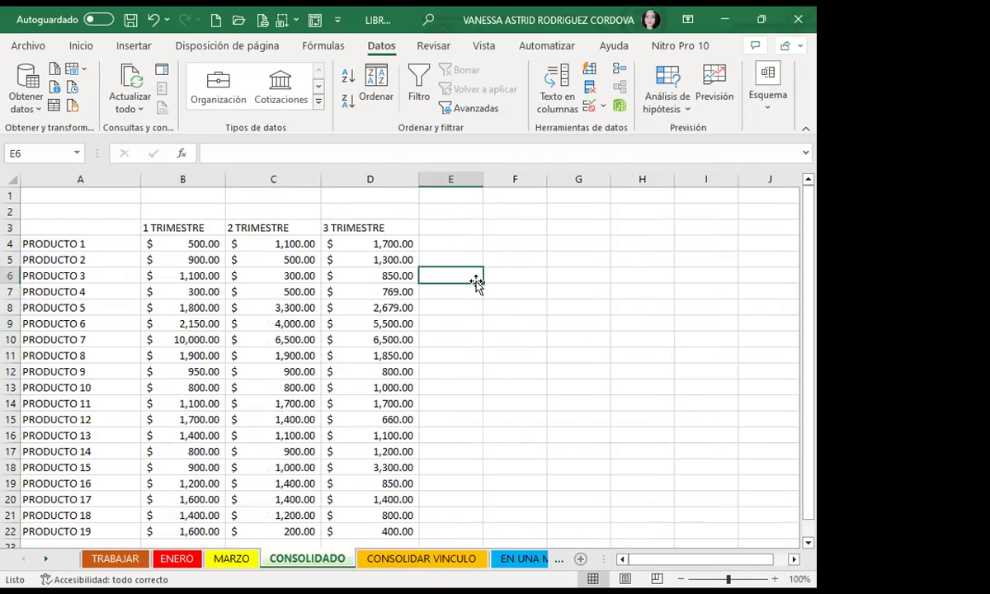
{"action": "left_click", "coordinate": [386, 561]}
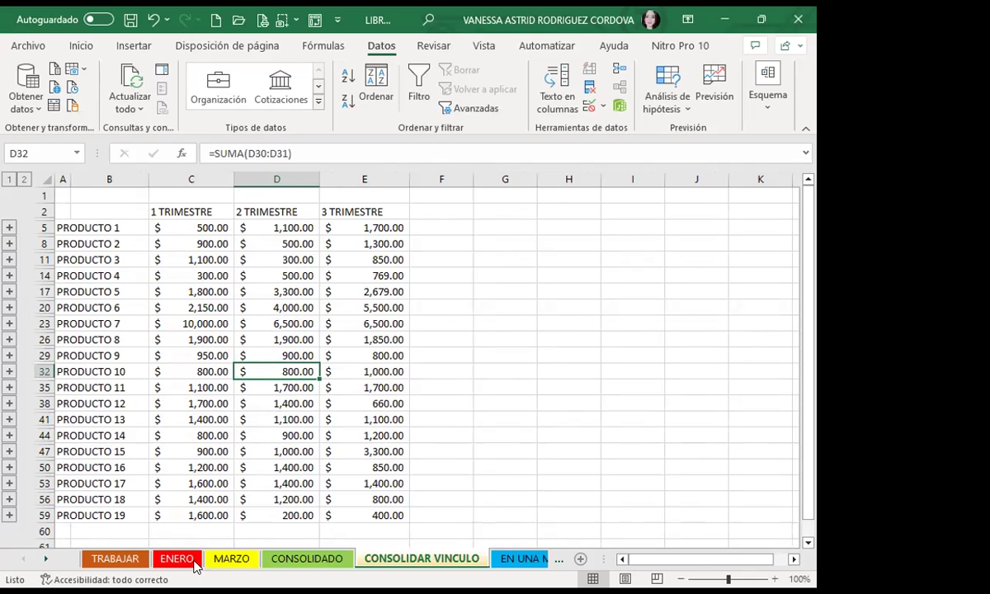
{"action": "left_click", "coordinate": [230, 558]}
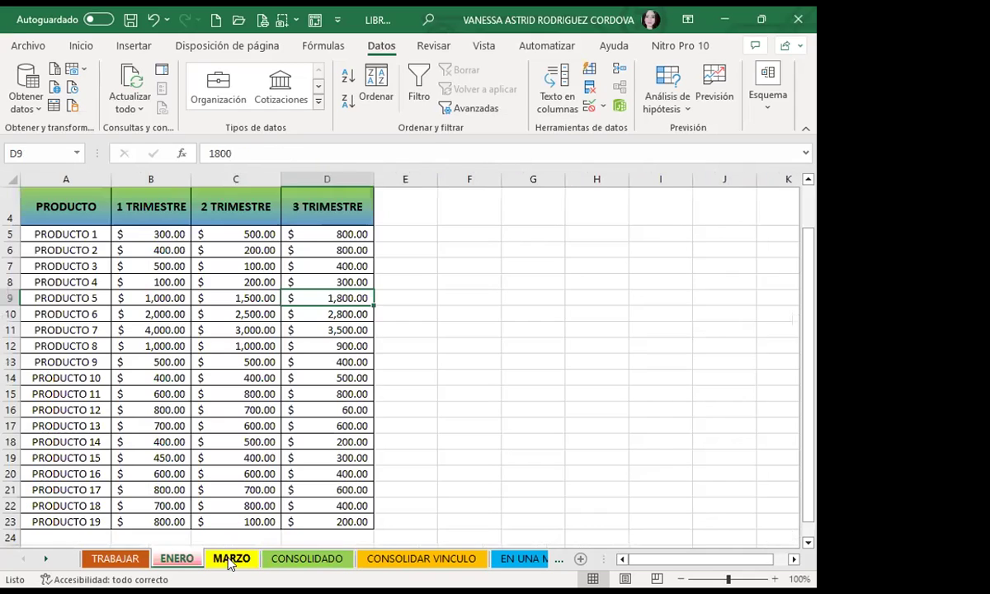
{"action": "left_click", "coordinate": [380, 567]}
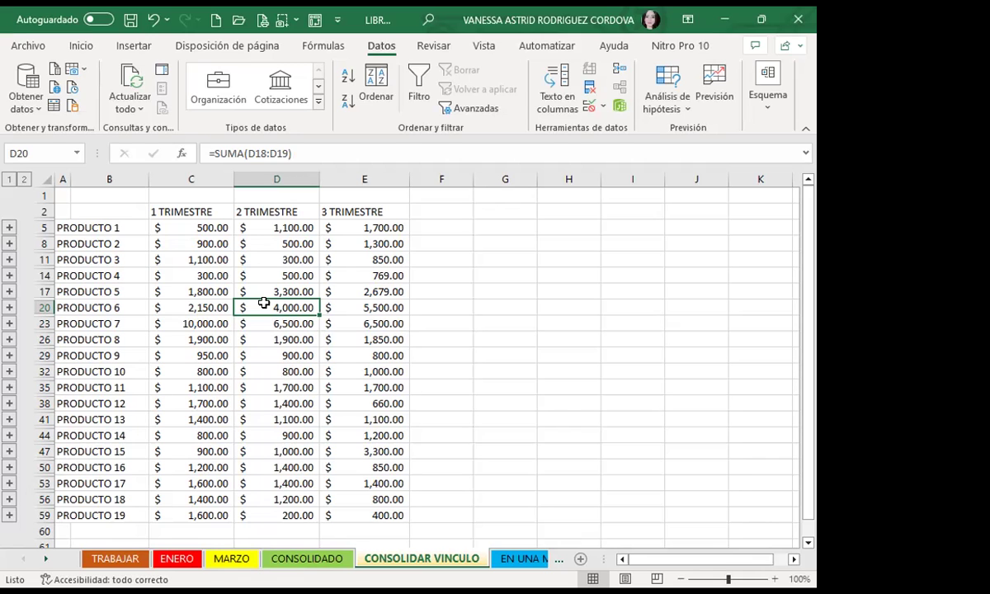
{"action": "left_click", "coordinate": [505, 559]}
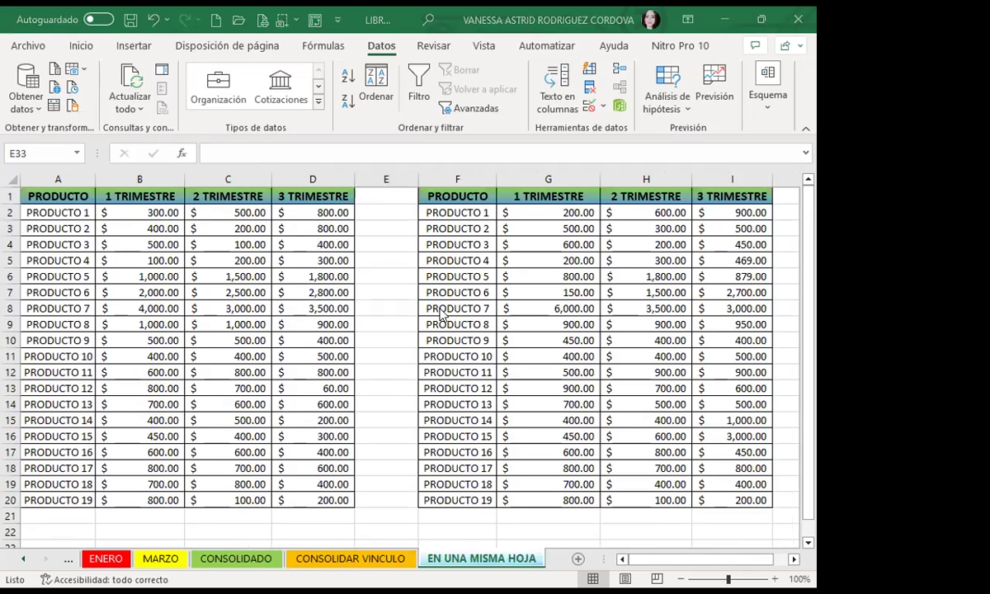
{"action": "scroll", "coordinate": [316, 362], "scroll_direction": "down", "scroll_amount": 2}
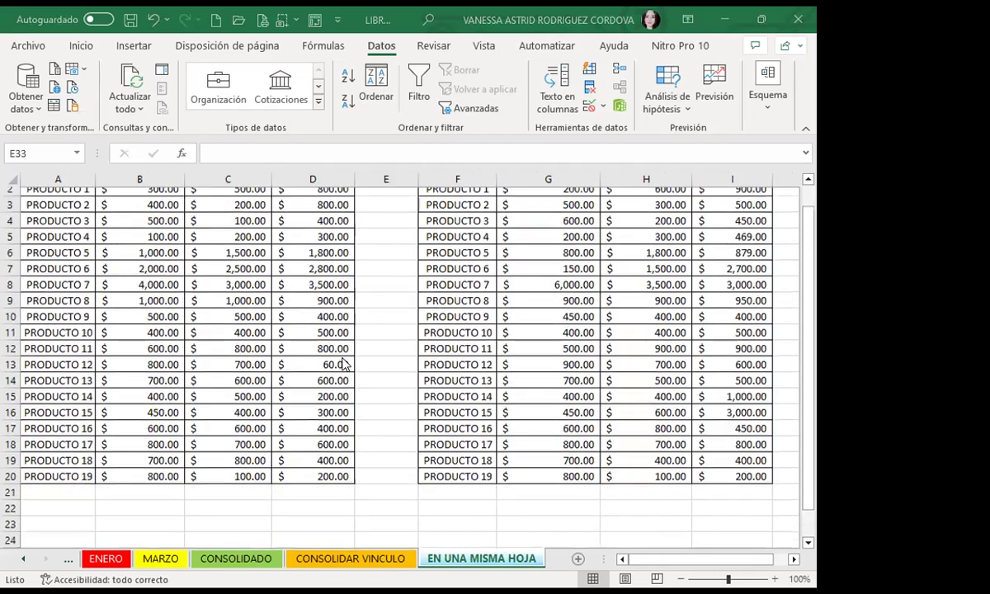
{"action": "left_click", "coordinate": [132, 451]}
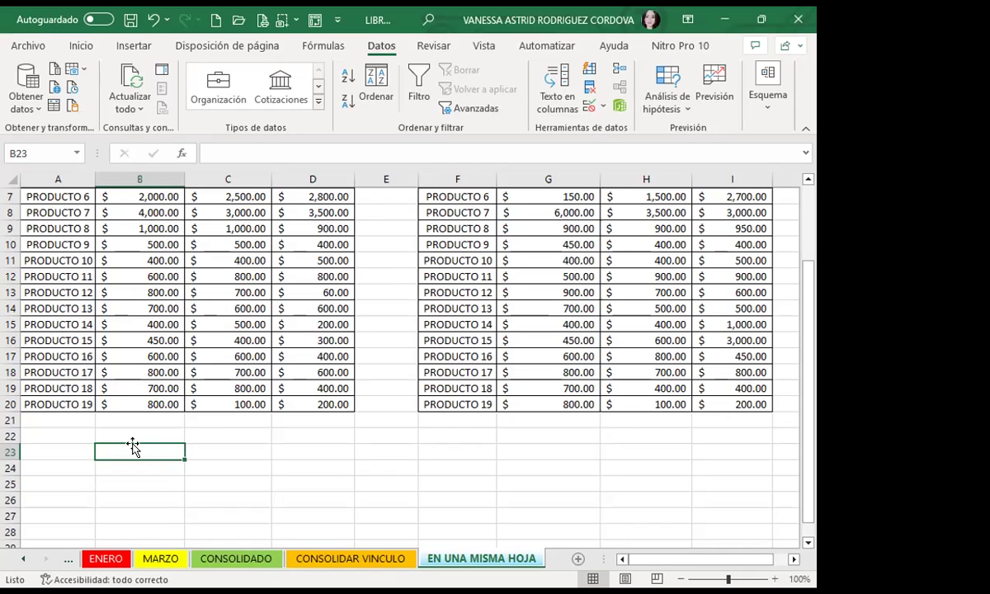
{"action": "left_click", "coordinate": [48, 452]}
{"action": "scroll", "coordinate": [166, 415], "scroll_direction": "up", "scroll_amount": 2}
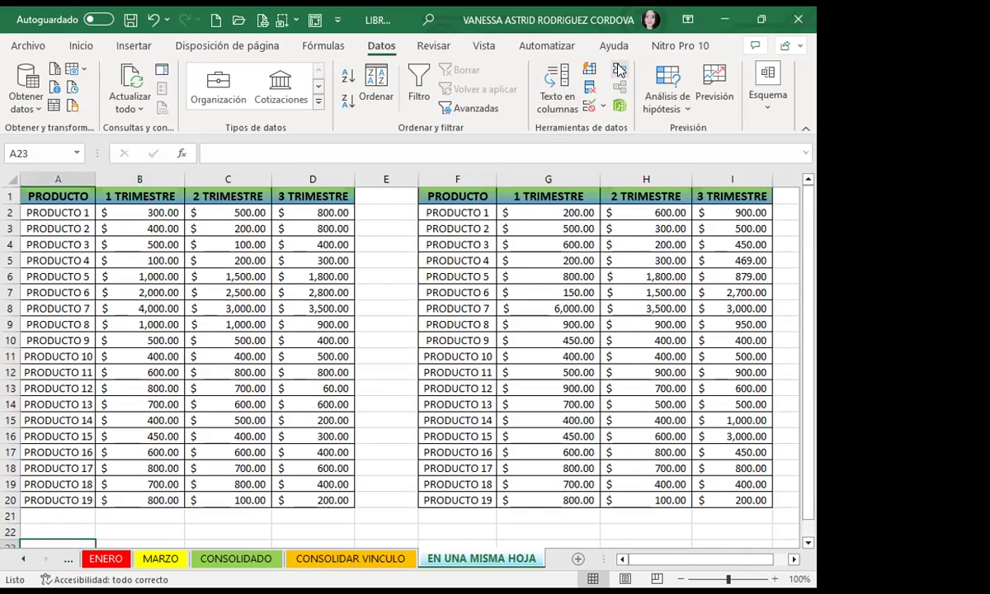
Try consolidating with left-column labels and source links, dismissing the cannot-create-links error.
{"action": "left_click", "coordinate": [618, 70]}
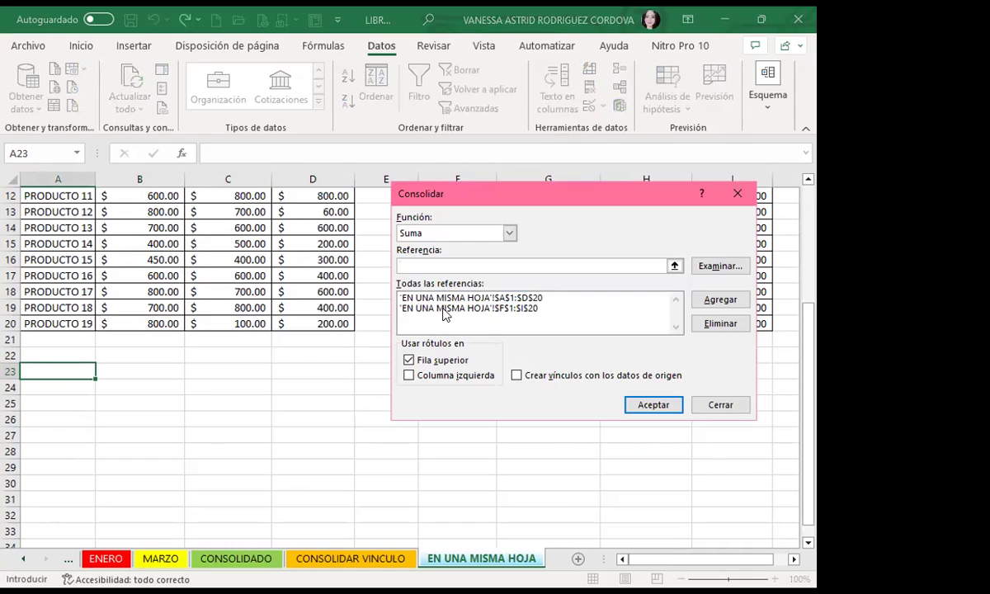
{"action": "left_click", "coordinate": [409, 376]}
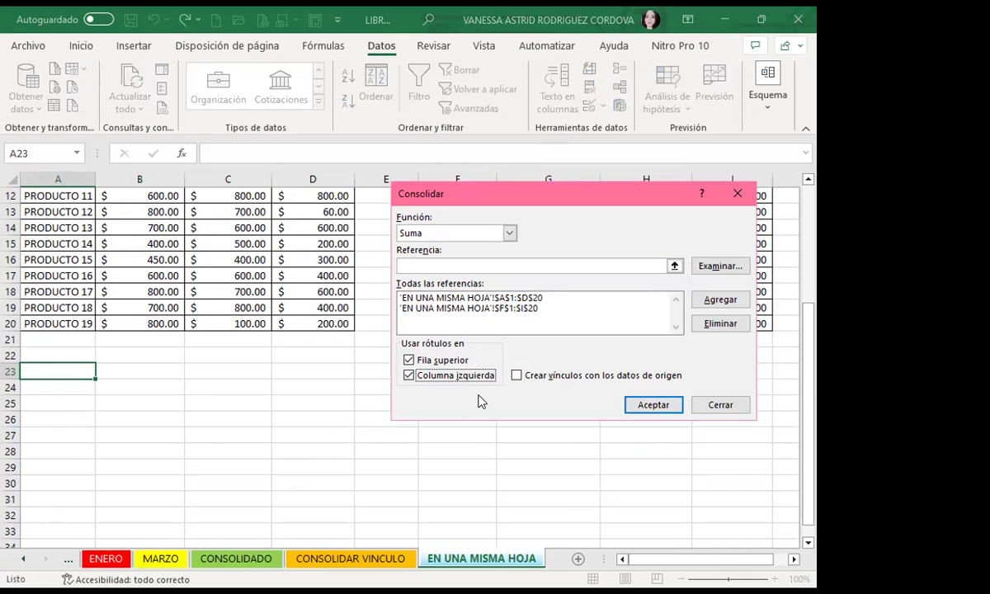
{"action": "left_click", "coordinate": [516, 375]}
{"action": "left_click", "coordinate": [653, 405]}
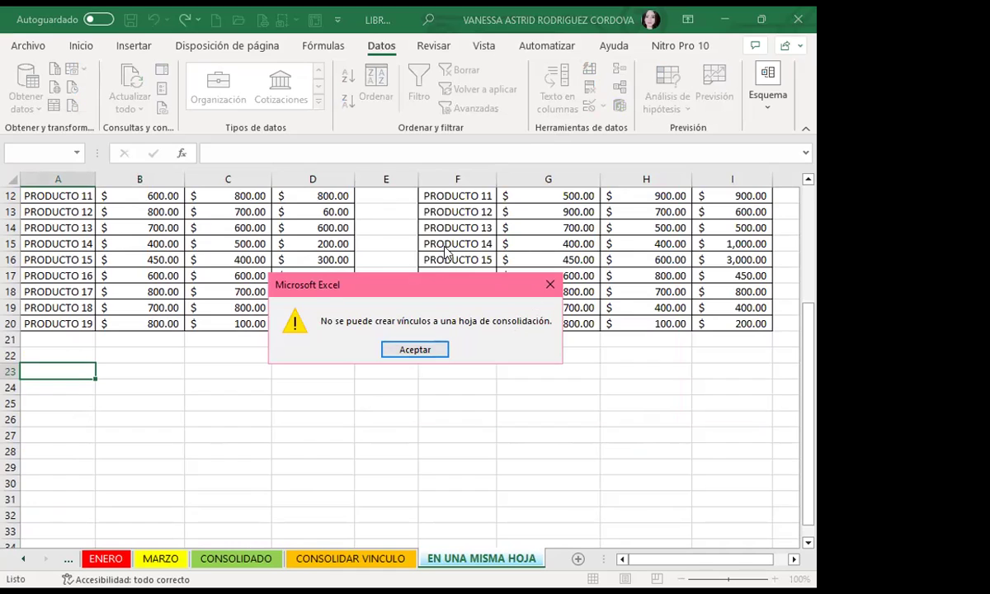
{"action": "left_click", "coordinate": [550, 286]}
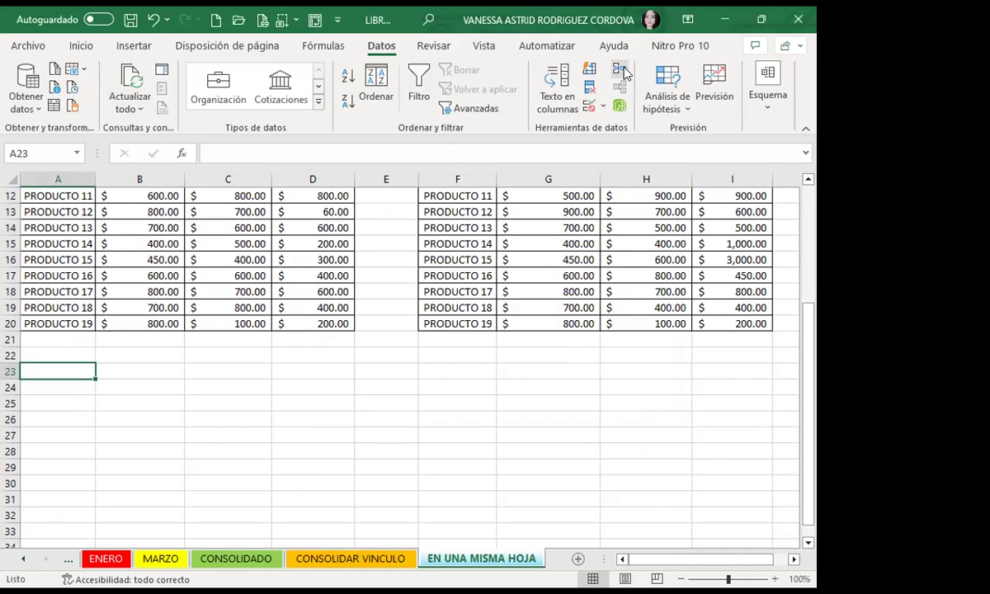
Rerun the consolidation with linking to source data turned off.
{"action": "left_click", "coordinate": [587, 67]}
{"action": "left_click", "coordinate": [516, 376]}
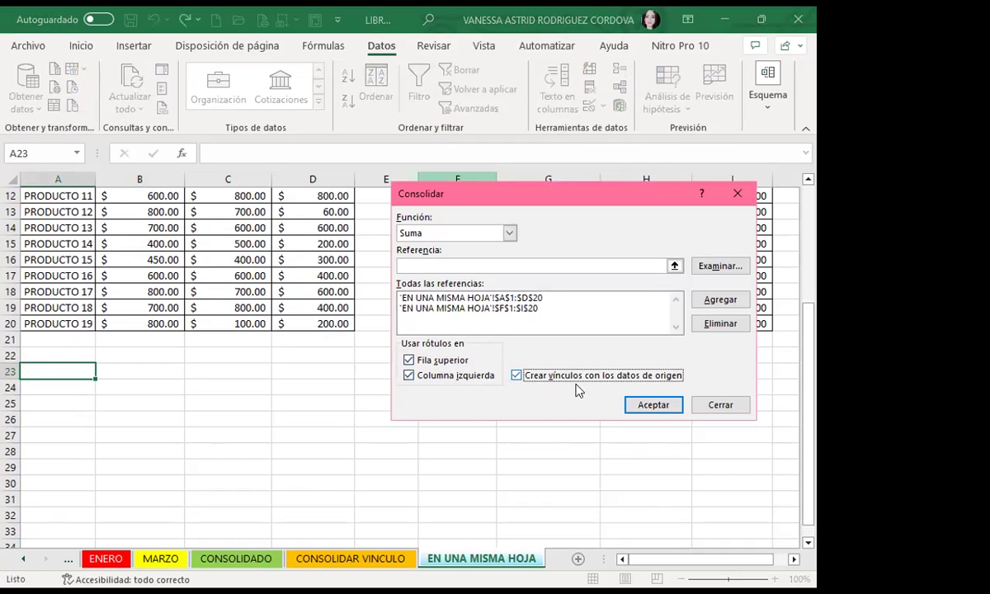
{"action": "left_click", "coordinate": [516, 375]}
{"action": "left_click", "coordinate": [644, 405]}
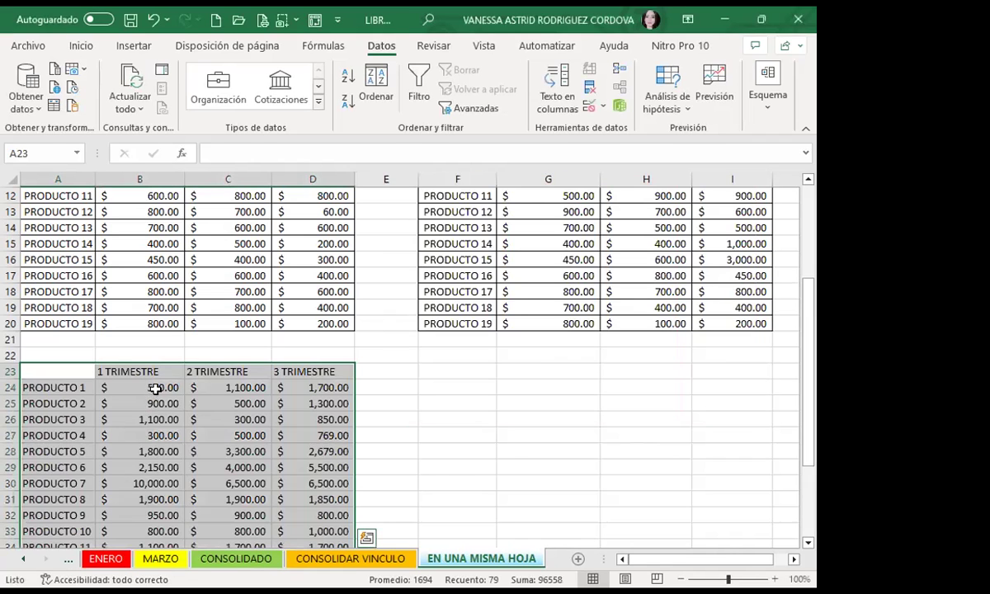
{"action": "left_click", "coordinate": [155, 389]}
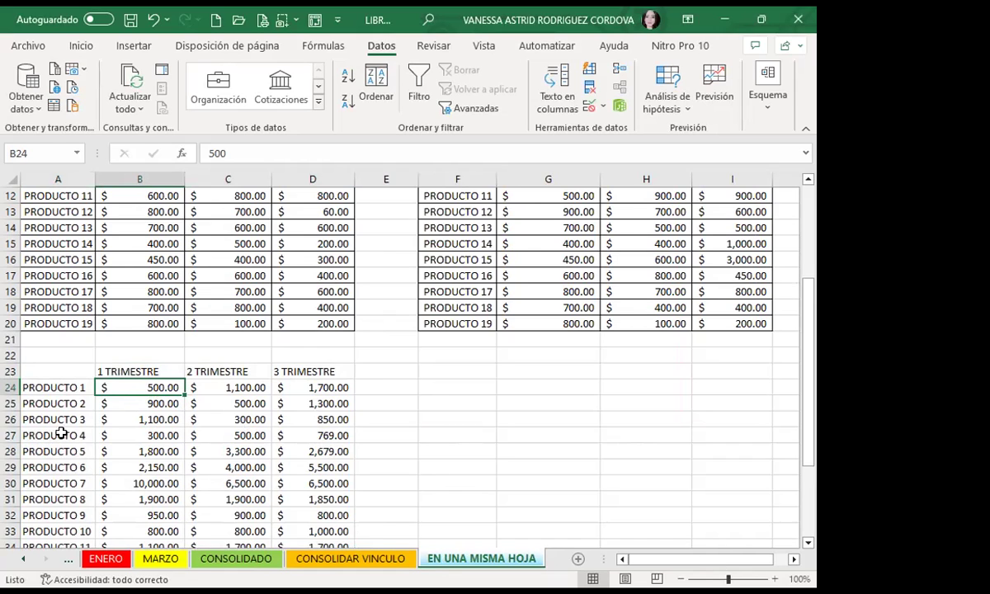
{"action": "scroll", "coordinate": [132, 333], "scroll_direction": "up", "scroll_amount": 4}
{"action": "left_click", "coordinate": [142, 208]}
{"action": "left_click", "coordinate": [541, 212]}
{"action": "scroll", "coordinate": [134, 364], "scroll_direction": "down", "scroll_amount": 2}
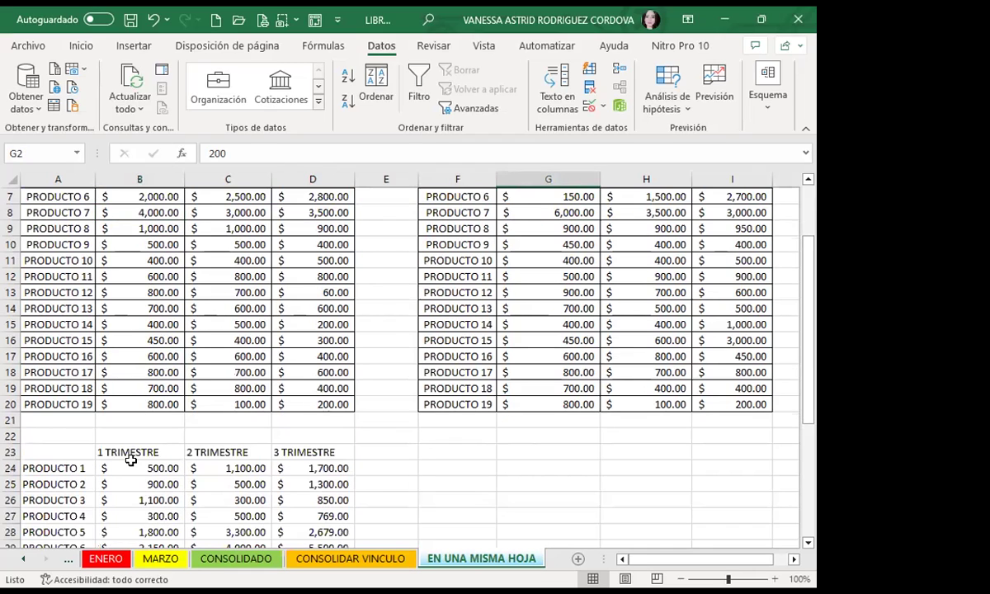
{"action": "left_click", "coordinate": [124, 468]}
{"action": "scroll", "coordinate": [118, 366], "scroll_direction": "up", "scroll_amount": 2}
{"action": "scroll", "coordinate": [140, 449], "scroll_direction": "down", "scroll_amount": 3}
{"action": "left_click", "coordinate": [132, 437]}
{"action": "scroll", "coordinate": [264, 429], "scroll_direction": "down", "scroll_amount": 4}
{"action": "scroll", "coordinate": [280, 439], "scroll_direction": "down", "scroll_amount": 3}
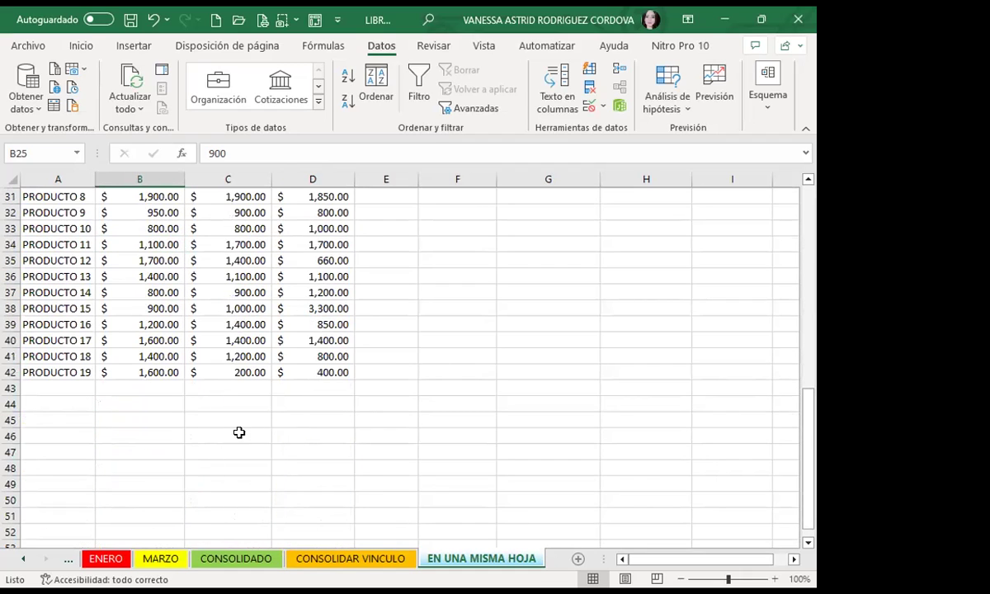
{"action": "scroll", "coordinate": [238, 433], "scroll_direction": "up", "scroll_amount": 3}
{"action": "mouse_move", "coordinate": [58, 213]}
{"action": "left_mouse_down"}
{"action": "mouse_move", "coordinate": [312, 365]}
{"action": "mouse_move", "coordinate": [320, 497]}
{"action": "left_mouse_up"}
{"action": "left_click", "coordinate": [80, 45]}
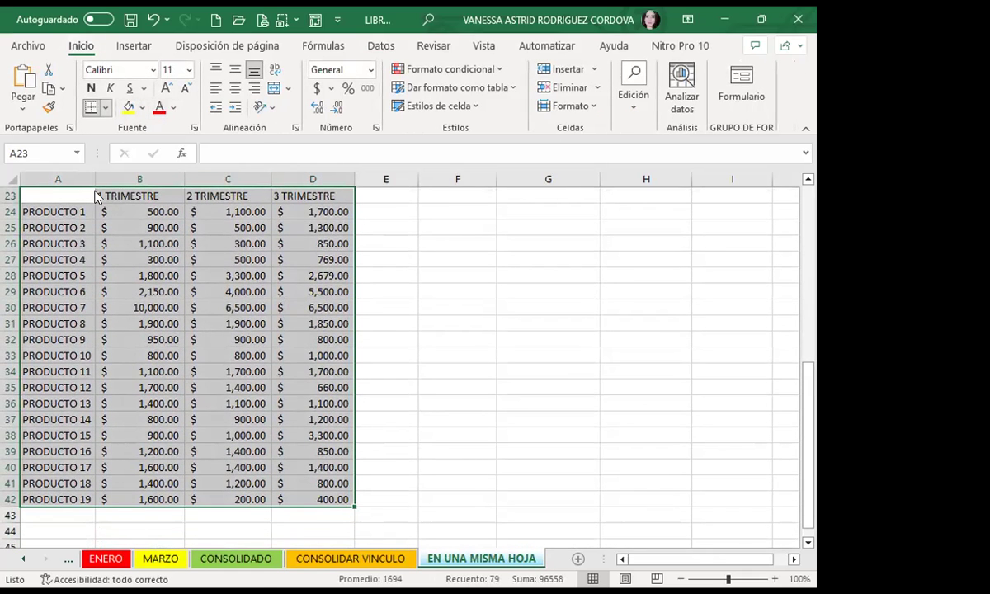
Apply All Borders to every cell of the consolidated table A23:D42.
{"action": "left_click", "coordinate": [105, 107]}
{"action": "left_click", "coordinate": [116, 263]}
{"action": "left_click", "coordinate": [284, 388]}
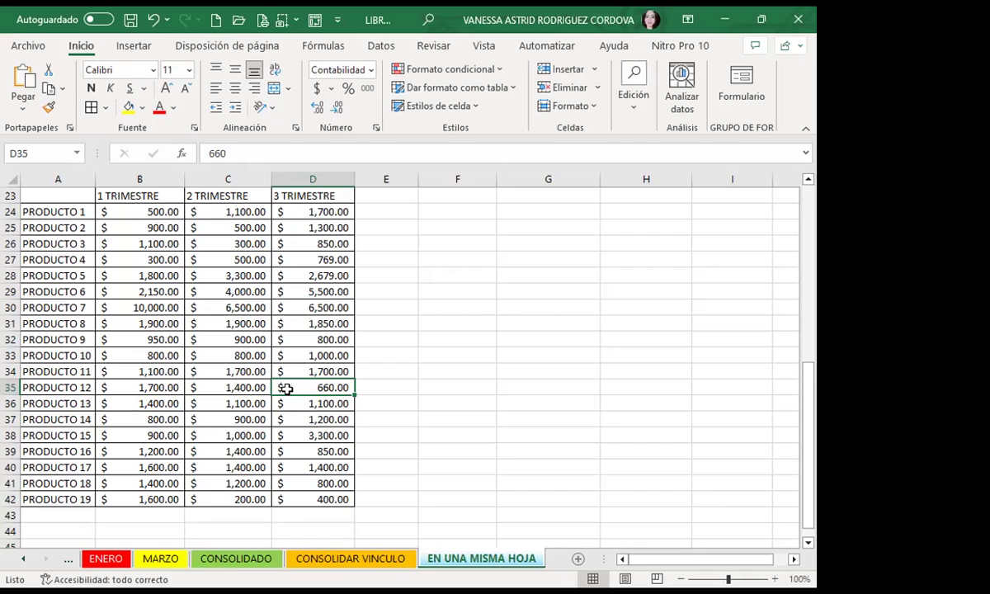
Check the consolidated totals in D33, B31 and B33.
{"action": "left_click", "coordinate": [326, 357]}
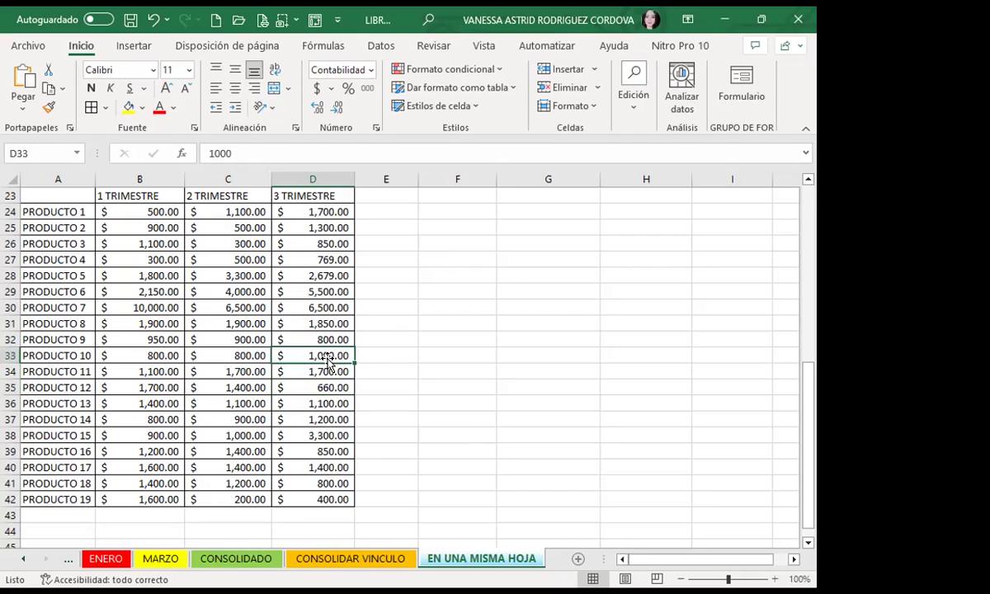
{"action": "left_click", "coordinate": [166, 320]}
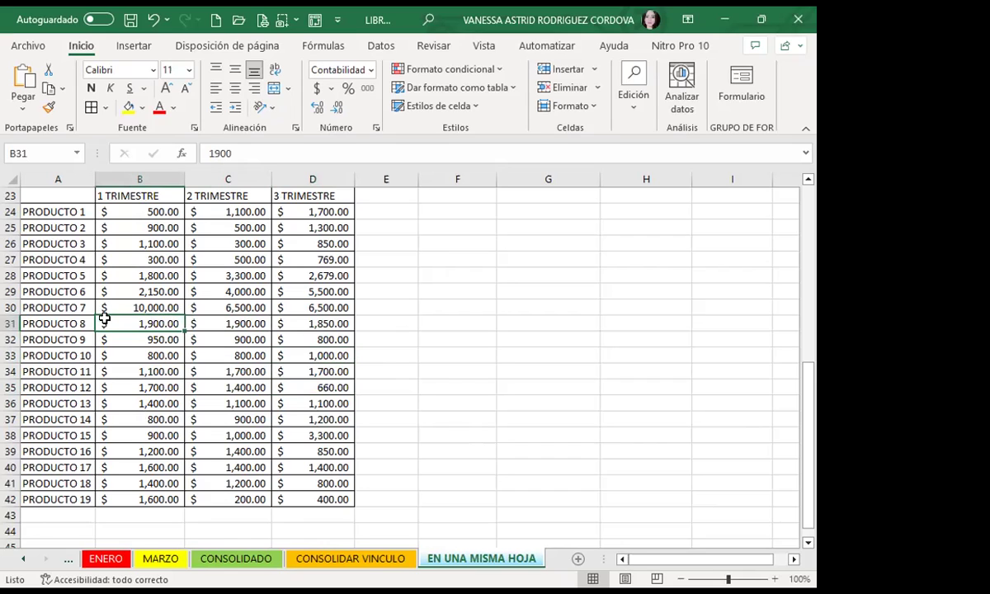
{"action": "left_click", "coordinate": [140, 356]}
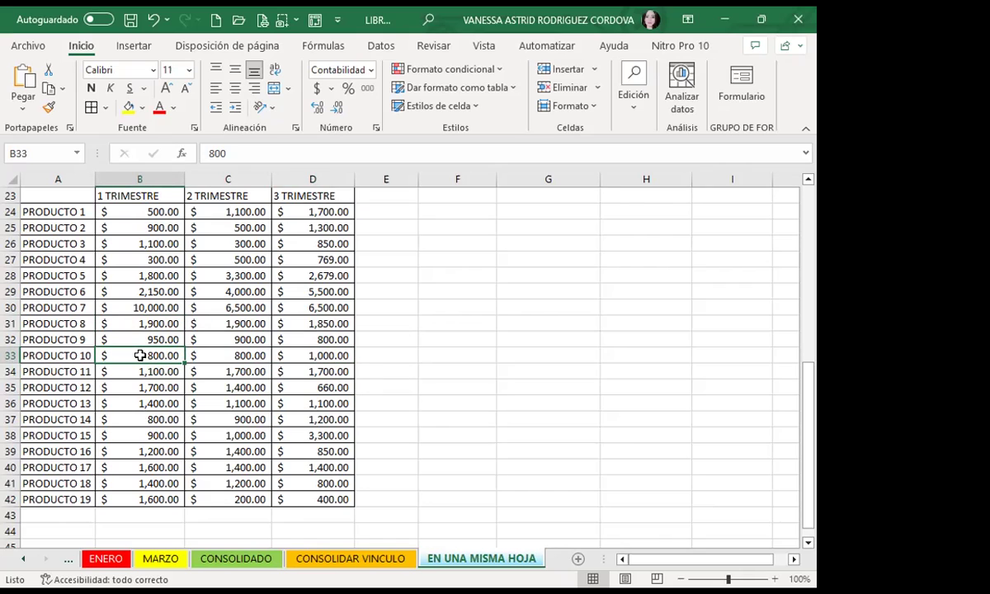
{"action": "scroll", "coordinate": [83, 396], "scroll_direction": "down", "scroll_amount": 1}
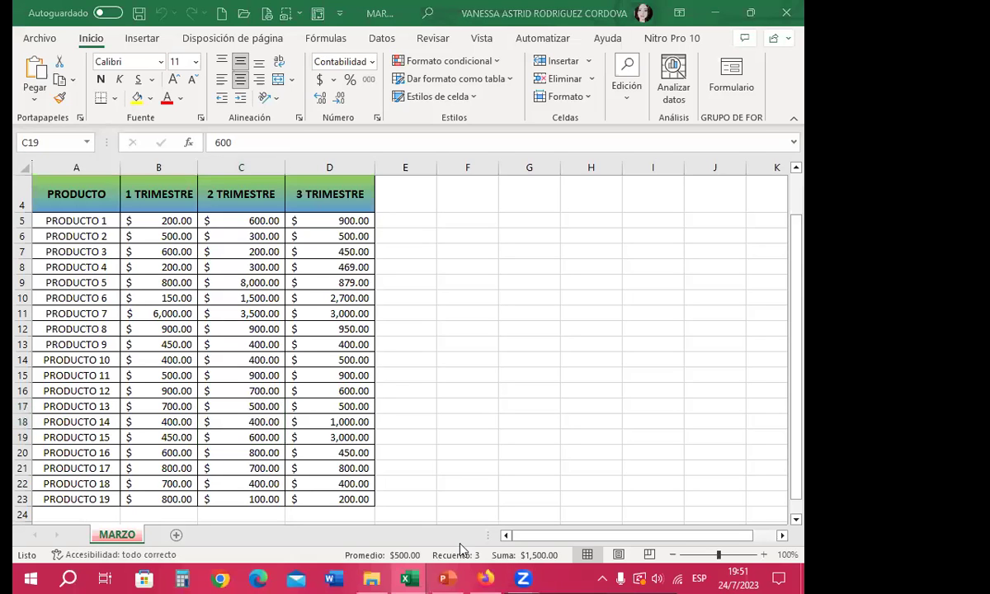
Bring the CONSOLIDAR workbook forward and select cell A2 on its empty sheet.
{"action": "mouse_move", "coordinate": [405, 578]}
{"action": "left_click", "coordinate": [215, 437]}
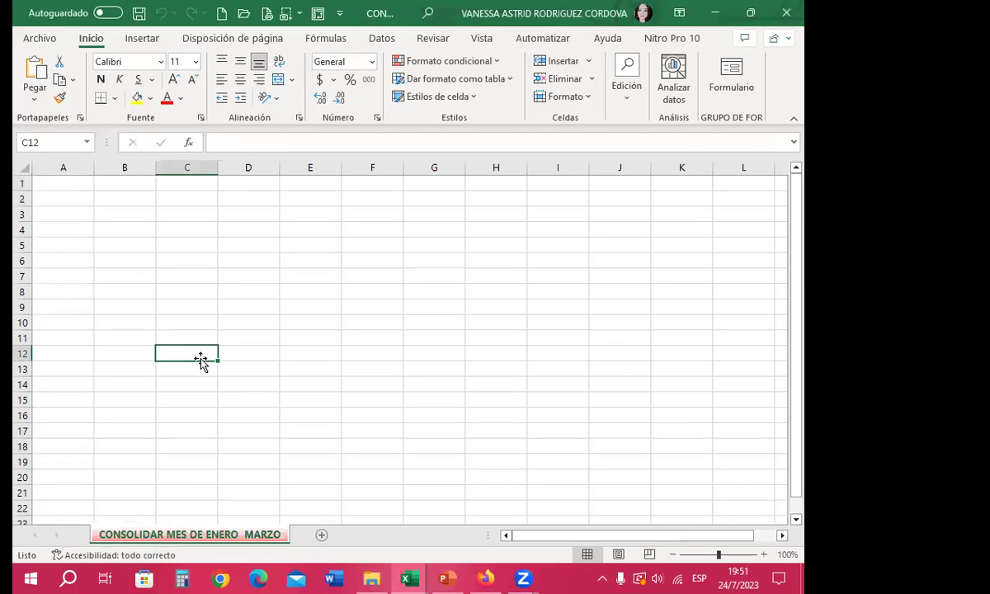
{"action": "left_click", "coordinate": [81, 183]}
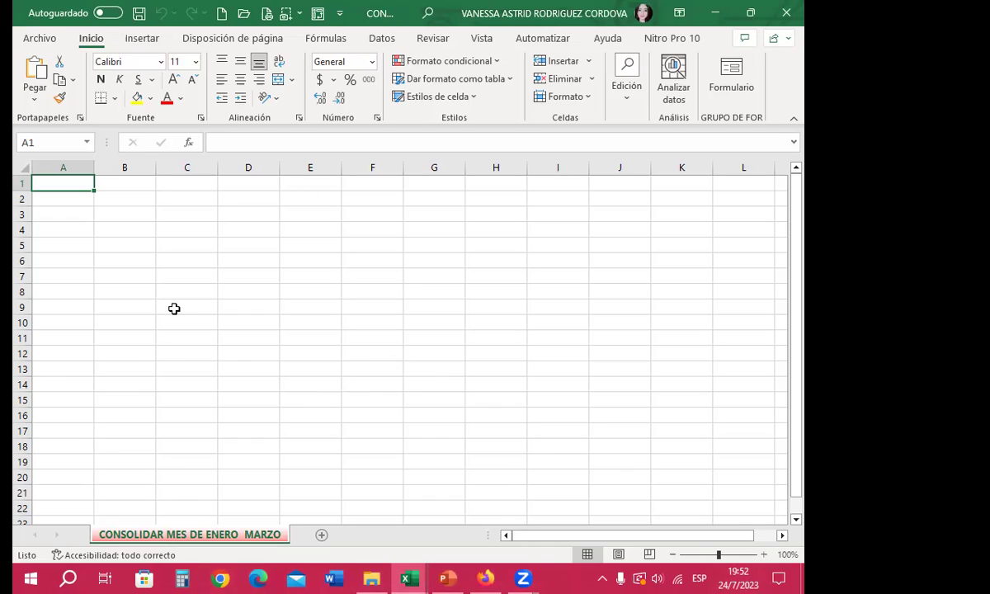
{"action": "left_click", "coordinate": [97, 231]}
{"action": "left_click", "coordinate": [71, 182]}
{"action": "left_click", "coordinate": [64, 199]}
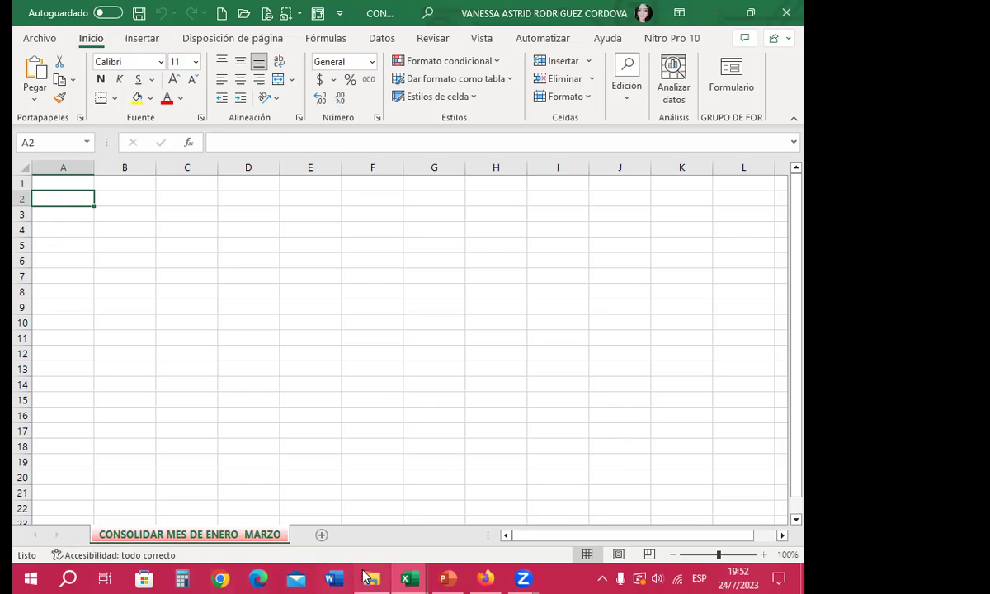
Review the MARZO and ENERO source tables, selecting ENERO's PRODUCTO header cell.
{"action": "left_click", "coordinate": [391, 574]}
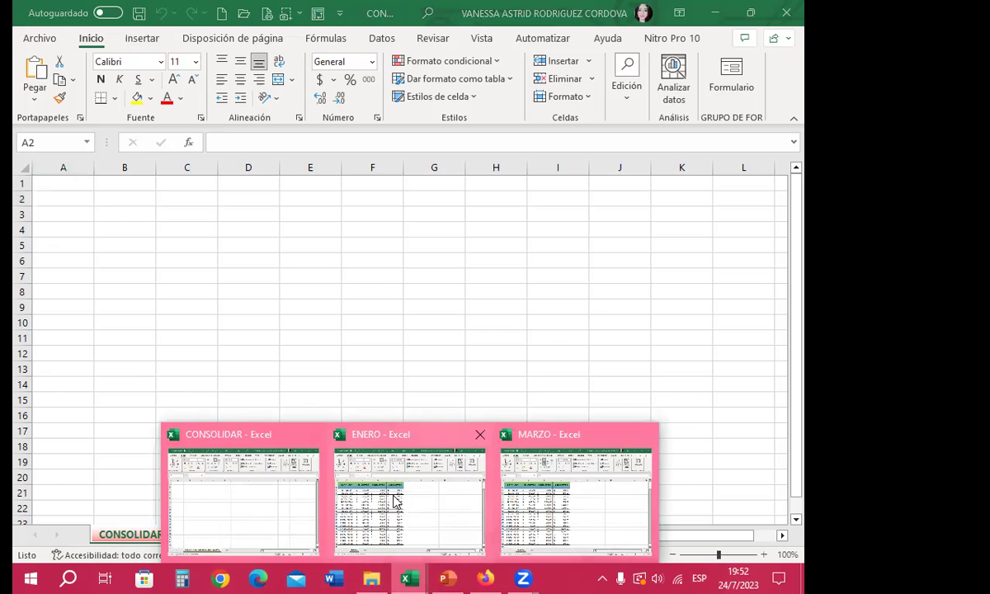
{"action": "left_click", "coordinate": [396, 504]}
{"action": "left_click", "coordinate": [415, 576]}
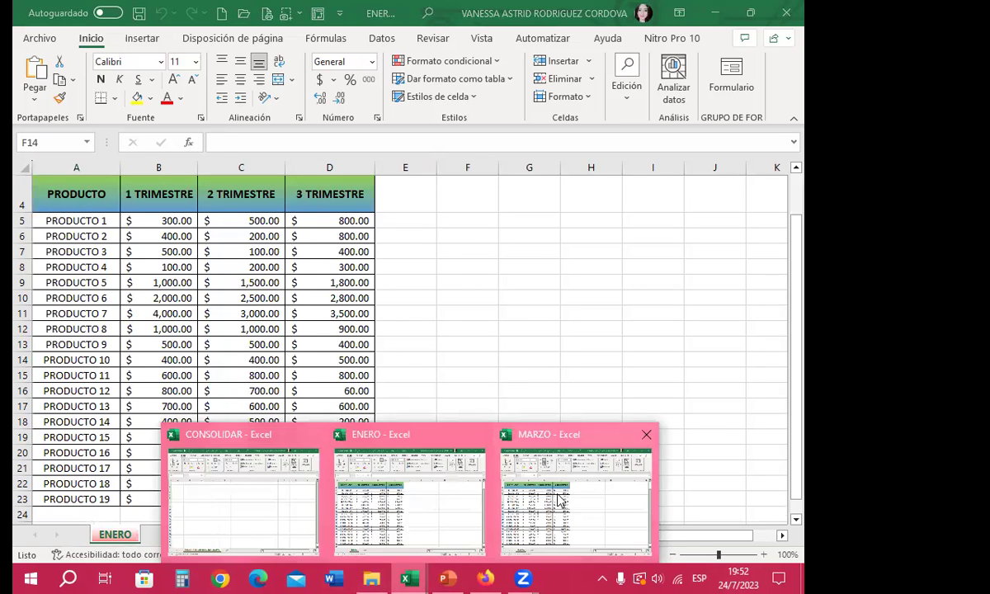
{"action": "left_click", "coordinate": [569, 470]}
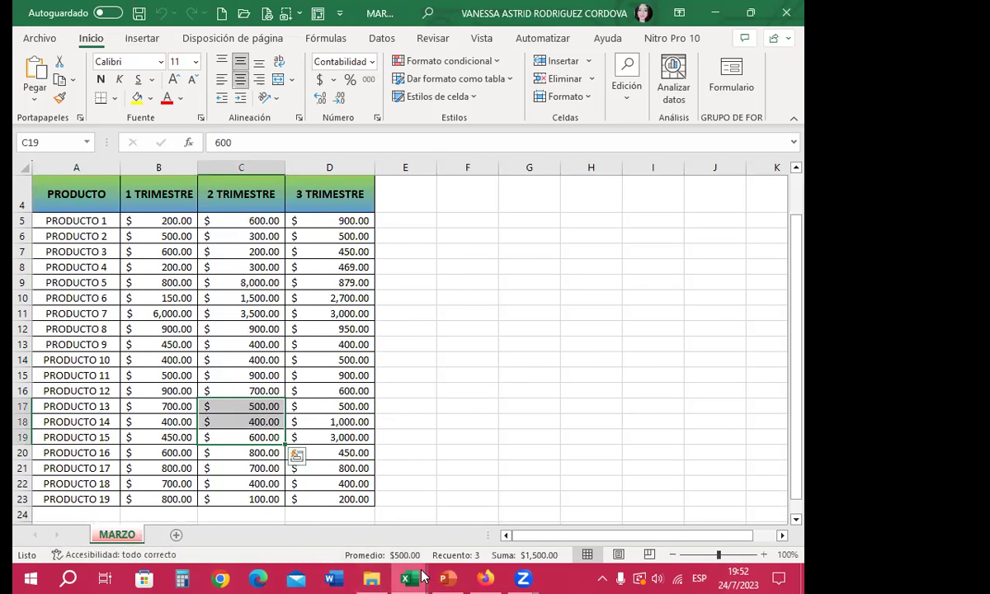
{"action": "left_click", "coordinate": [406, 578]}
{"action": "left_click", "coordinate": [417, 486]}
{"action": "left_click", "coordinate": [191, 353]}
{"action": "left_click", "coordinate": [76, 196]}
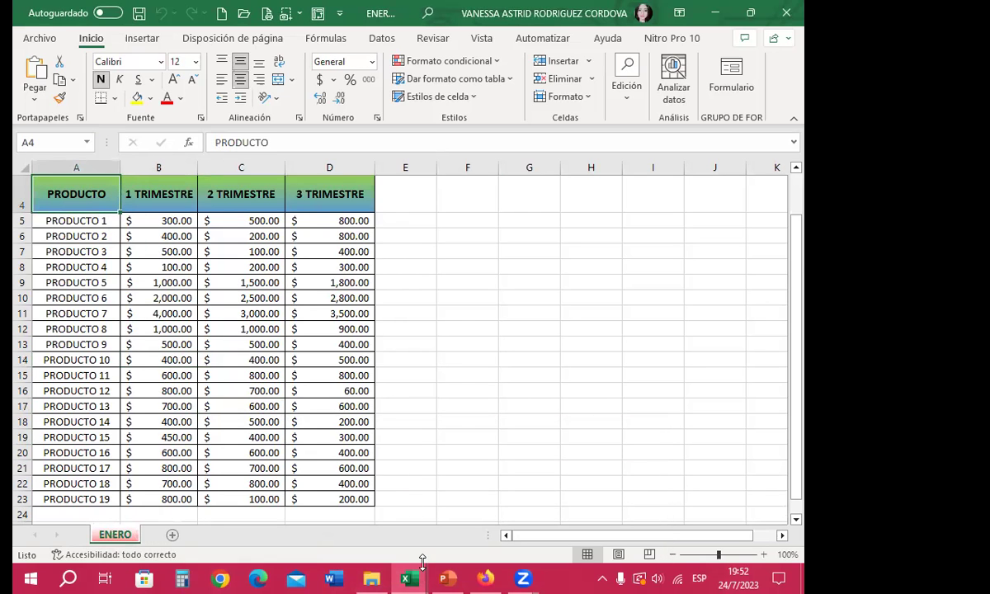
Return to CONSOLIDAR and select A2 as the consolidation's starting cell.
{"action": "left_click", "coordinate": [404, 577]}
{"action": "left_click", "coordinate": [251, 522]}
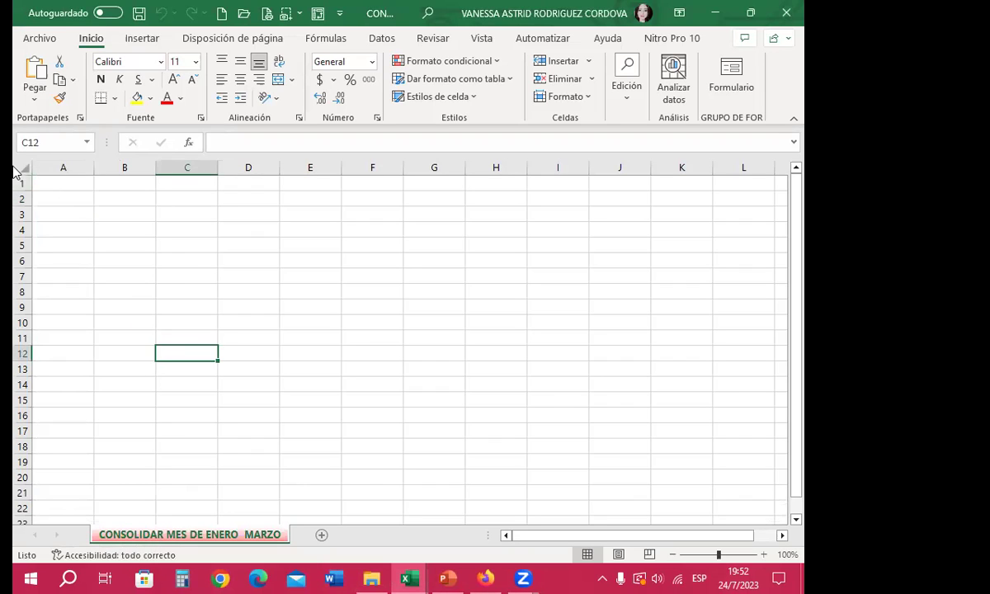
{"action": "left_click", "coordinate": [46, 199]}
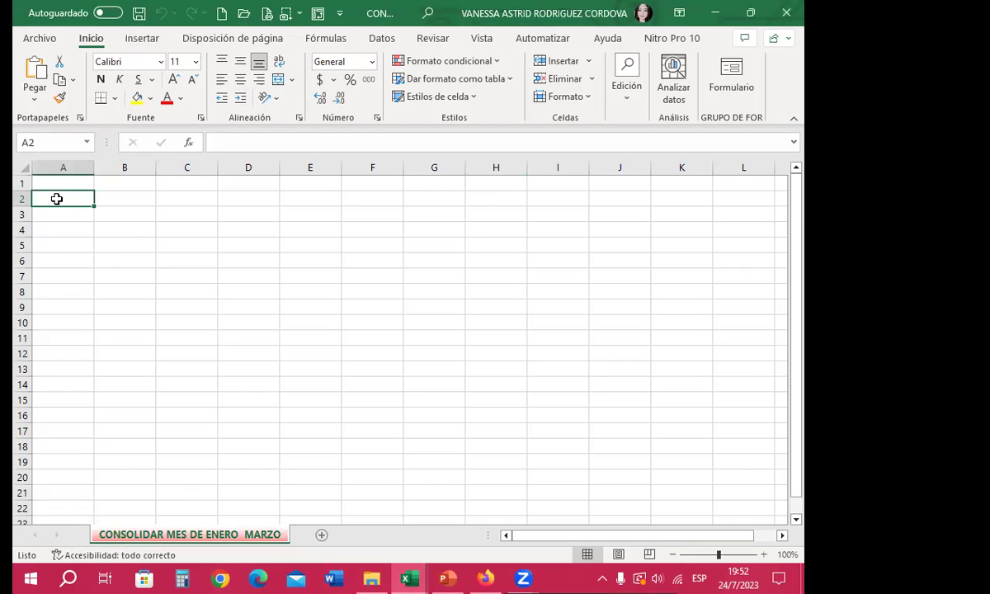
Start a Data > Consolidar and add ENERO's A4:D23 table as the first reference.
{"action": "left_click", "coordinate": [375, 38]}
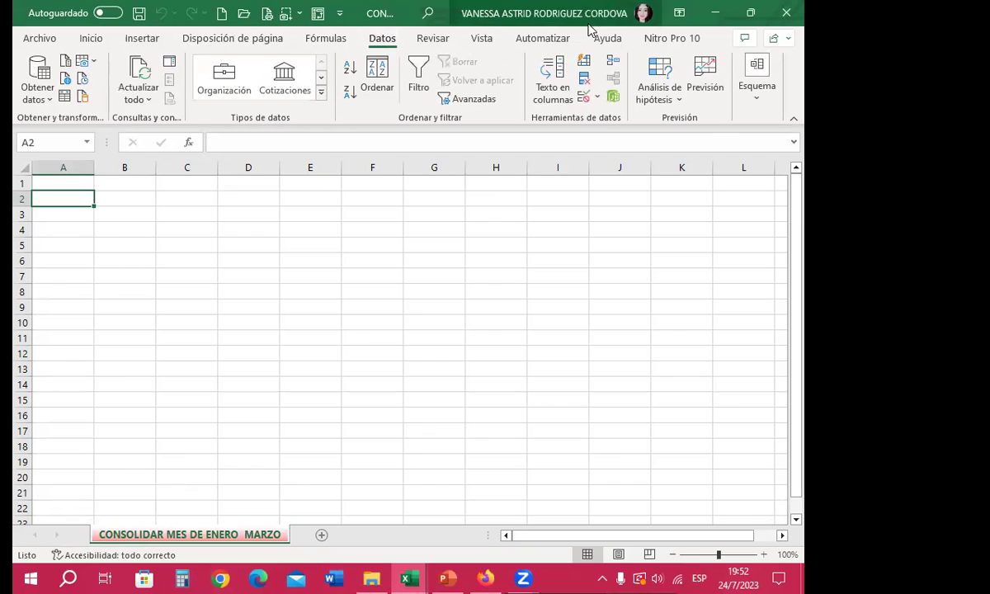
{"action": "left_click", "coordinate": [612, 60]}
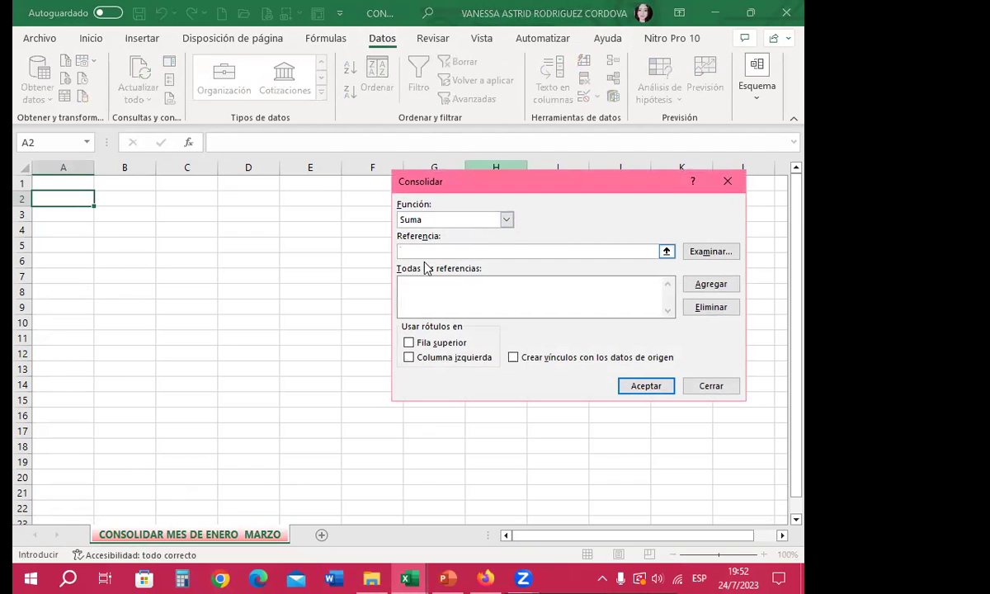
{"action": "left_click", "coordinate": [410, 577]}
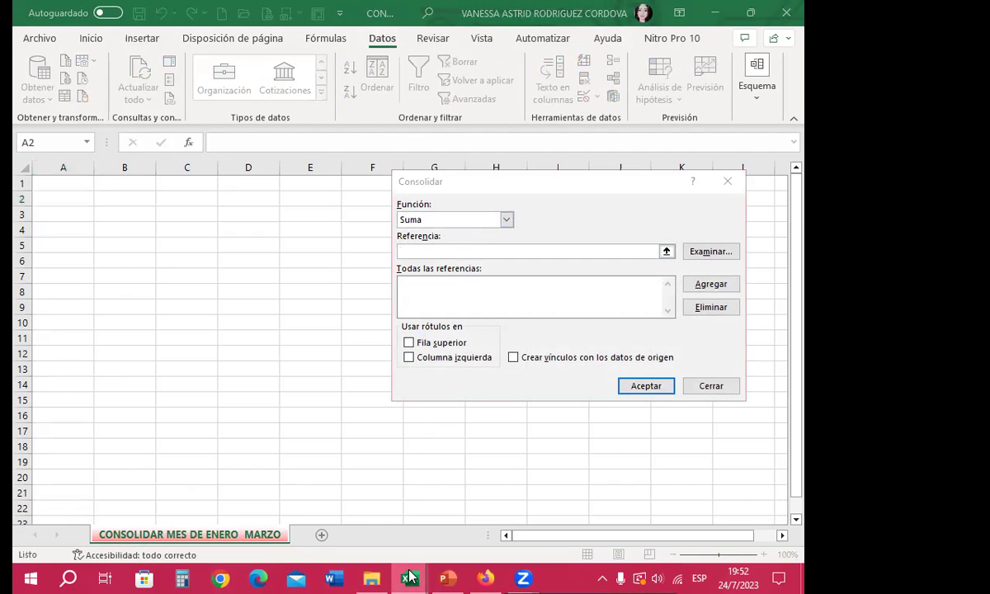
{"action": "left_click", "coordinate": [382, 529]}
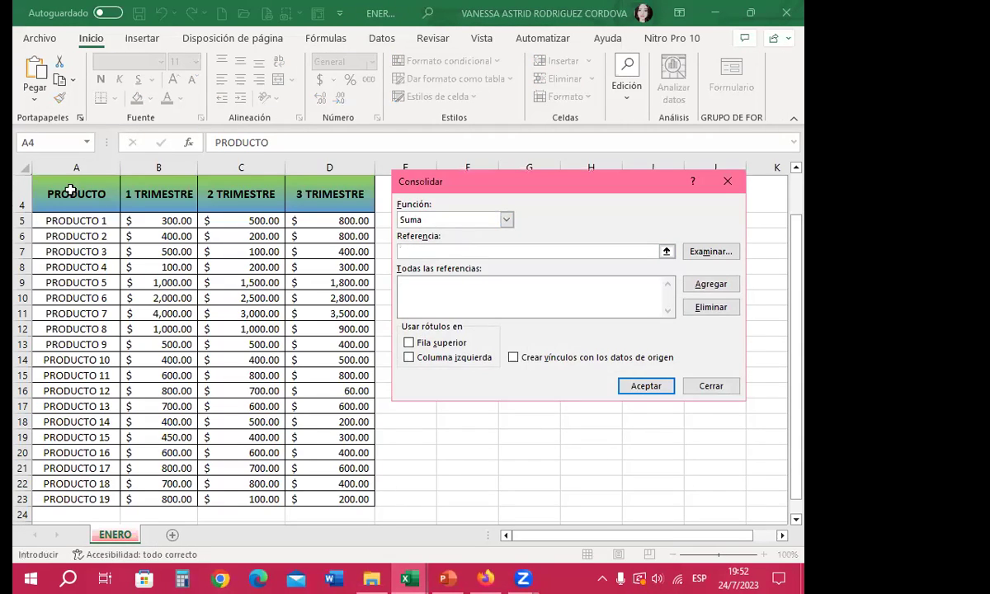
{"action": "left_click_drag", "start_coordinate": [71, 191], "coordinate": [329, 494]}
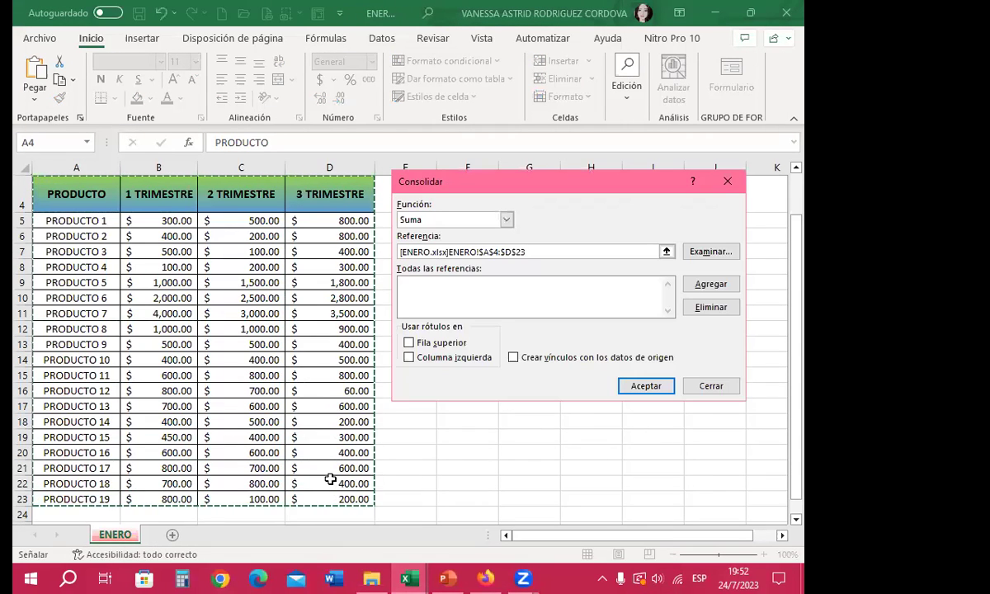
{"action": "left_click", "coordinate": [705, 285]}
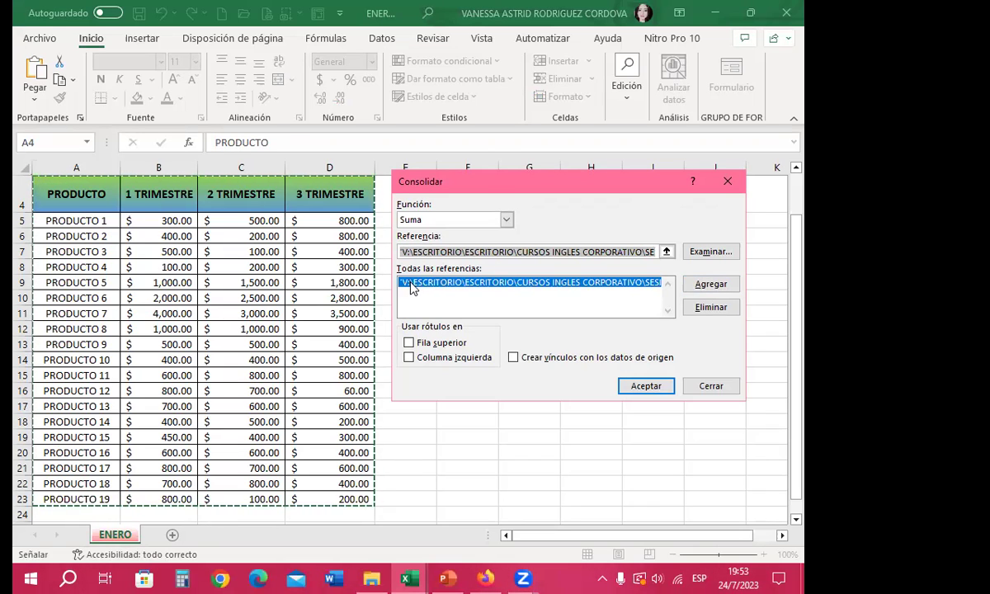
Add MARZO's A4:D23 table as the second consolidation reference.
{"action": "left_click", "coordinate": [445, 252]}
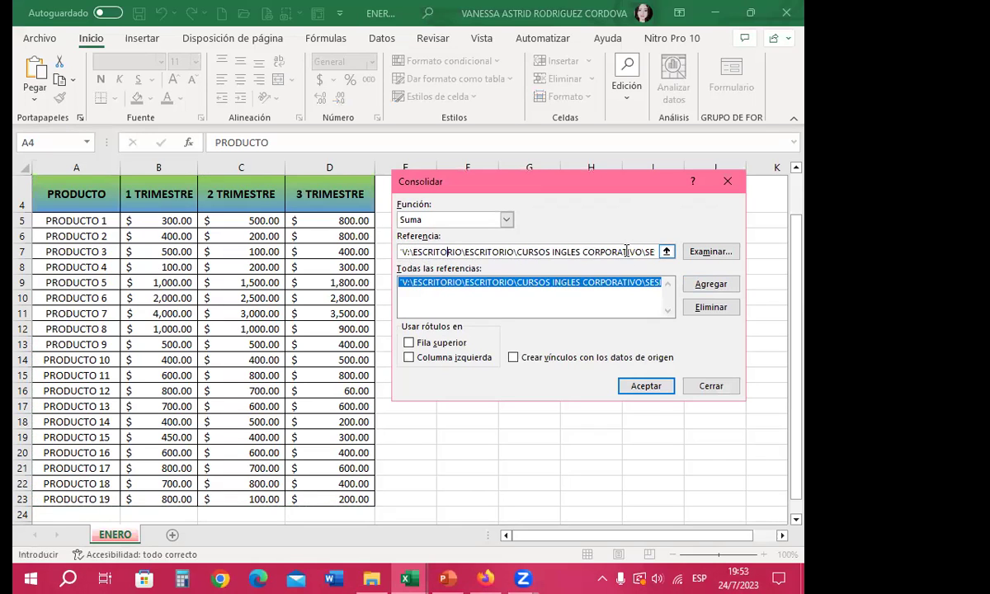
{"action": "key", "text": "ctrl+a"}
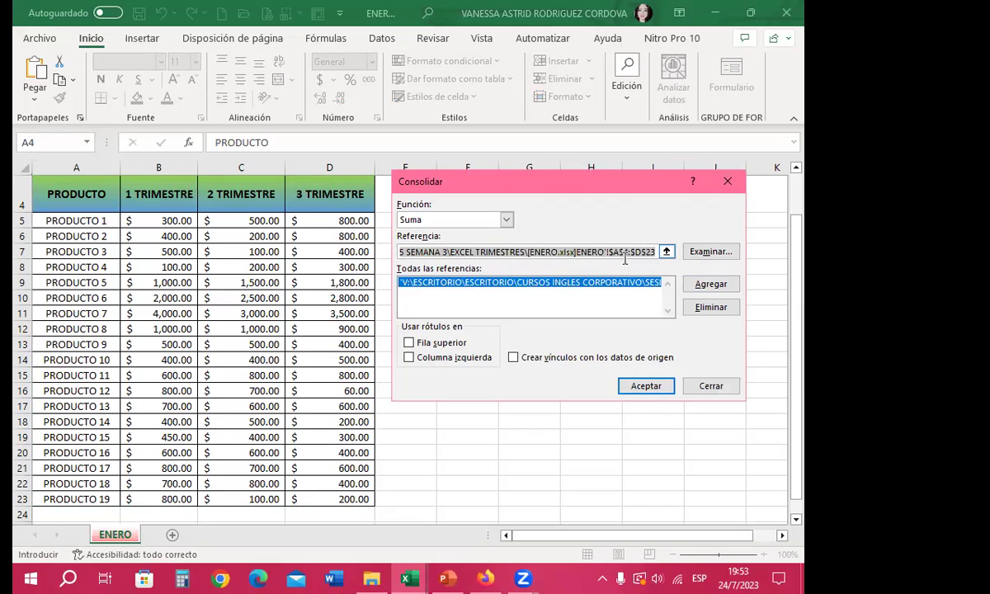
{"action": "key", "text": "BackSpace"}
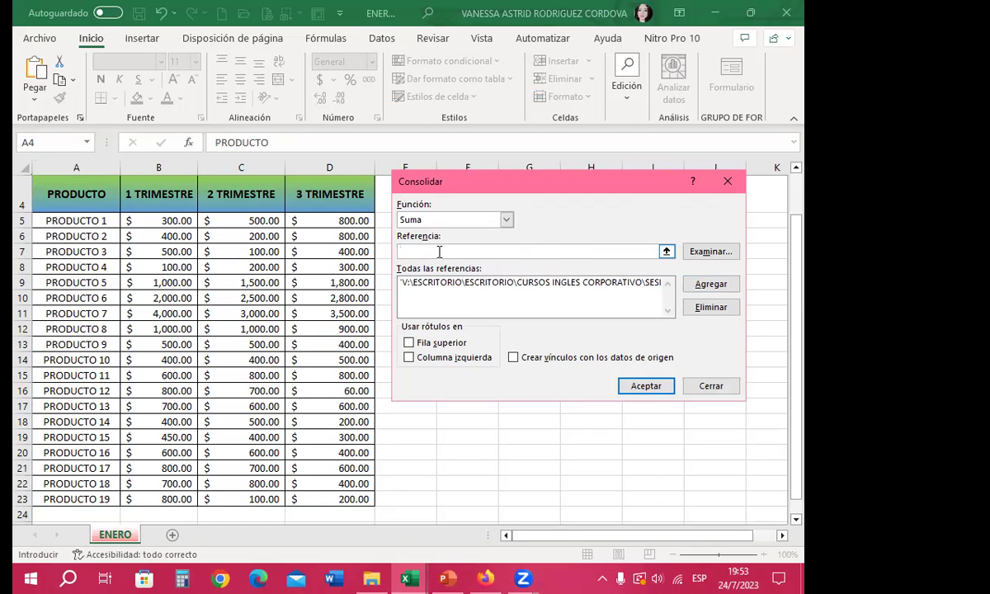
{"action": "left_click", "coordinate": [406, 577]}
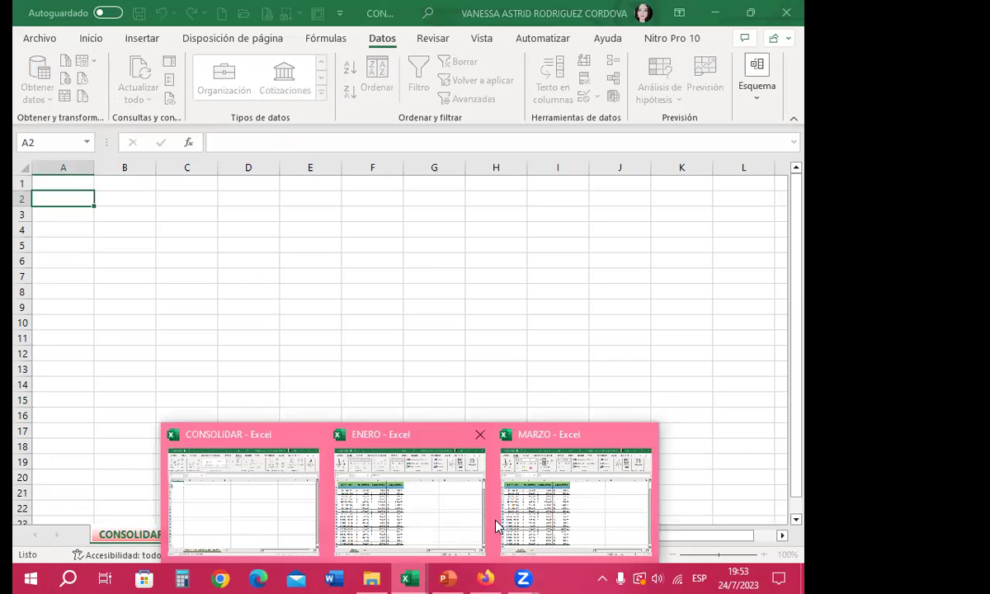
{"action": "left_click", "coordinate": [544, 470]}
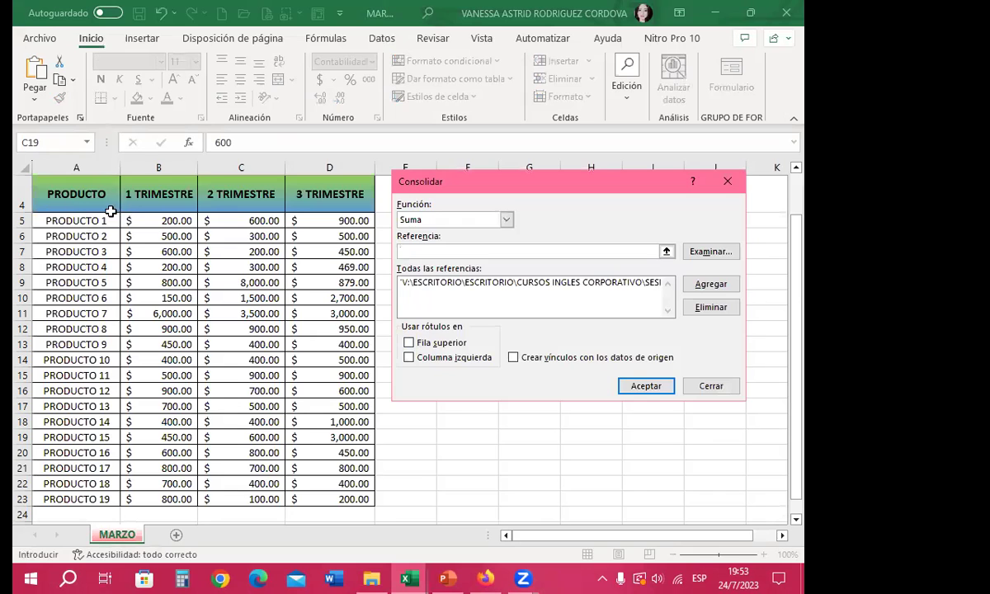
{"action": "mouse_move", "coordinate": [73, 192]}
{"action": "left_mouse_down"}
{"action": "mouse_move", "coordinate": [337, 439]}
{"action": "mouse_move", "coordinate": [346, 499]}
{"action": "left_mouse_up"}
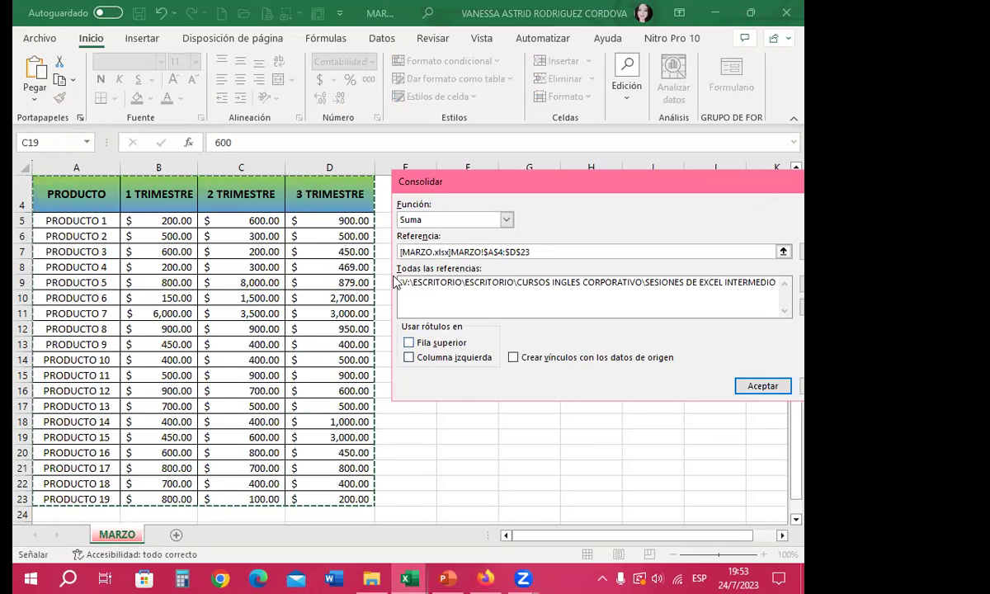
{"action": "left_click_drag", "start_coordinate": [498, 183], "coordinate": [433, 168]}
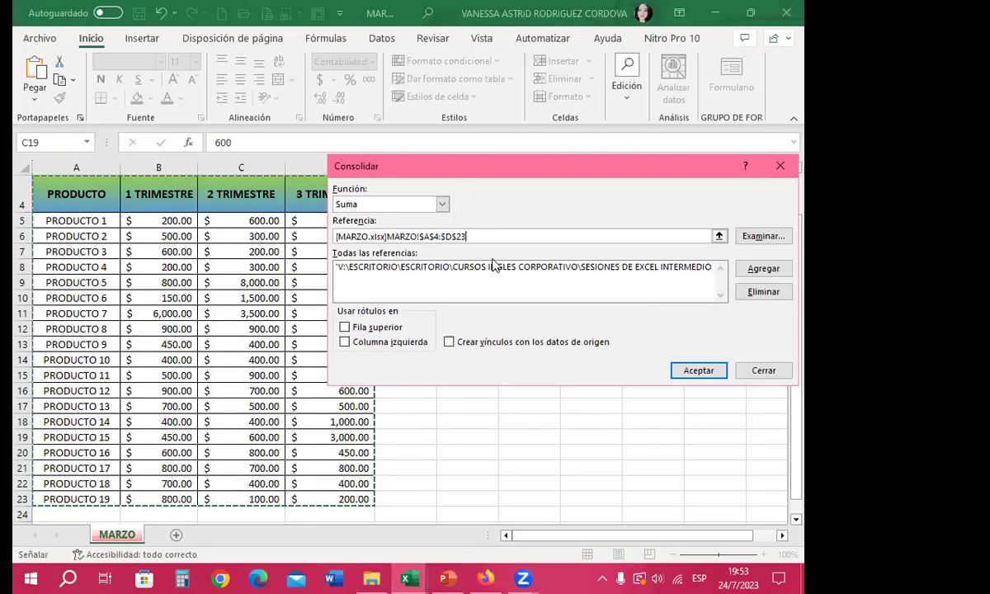
{"action": "left_click", "coordinate": [763, 269]}
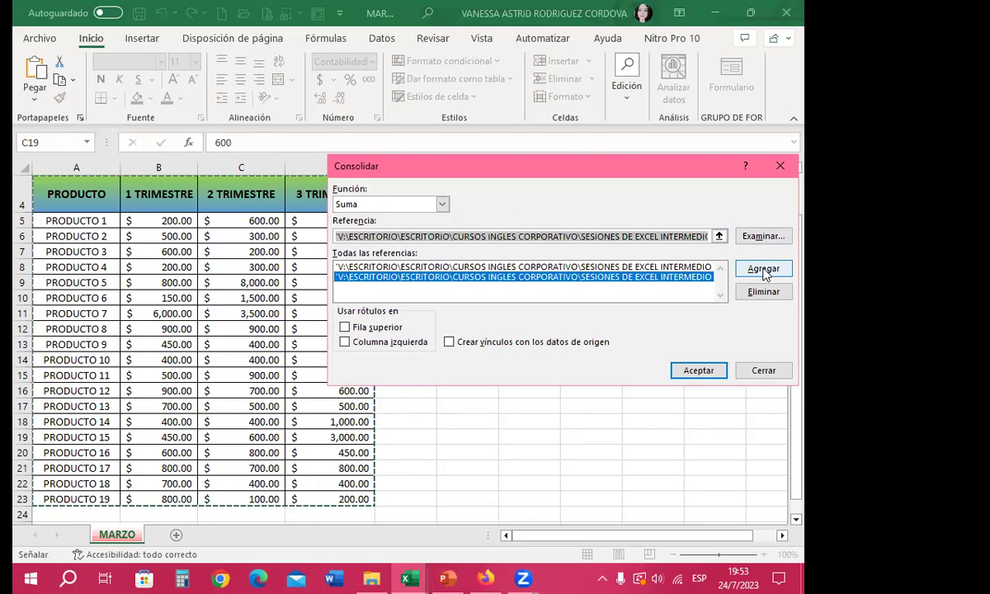
Run the Sum consolidation using top row, left column labels and links to source data.
{"action": "left_click", "coordinate": [345, 327]}
{"action": "left_click", "coordinate": [344, 342]}
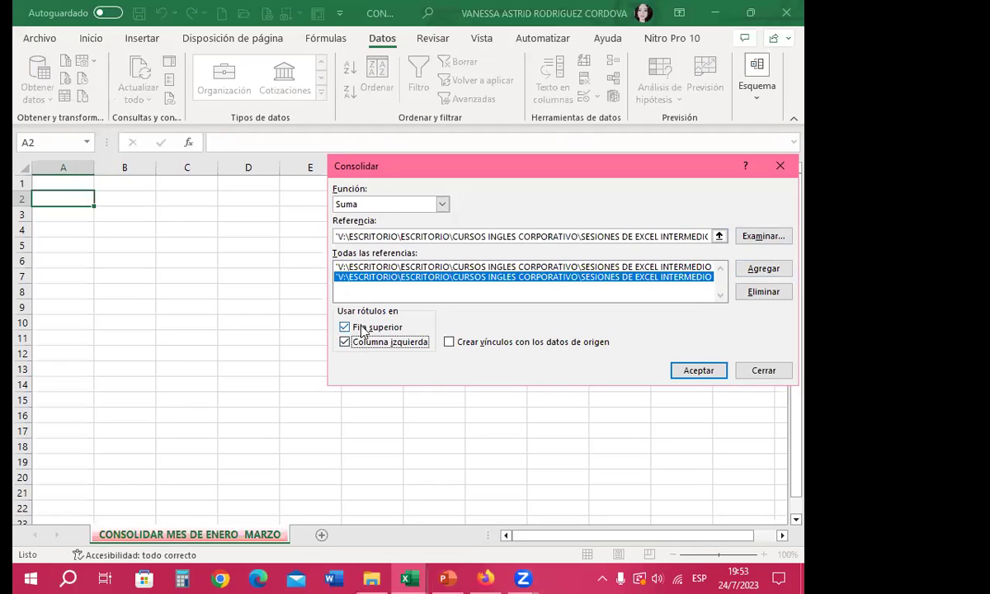
{"action": "left_click", "coordinate": [449, 344]}
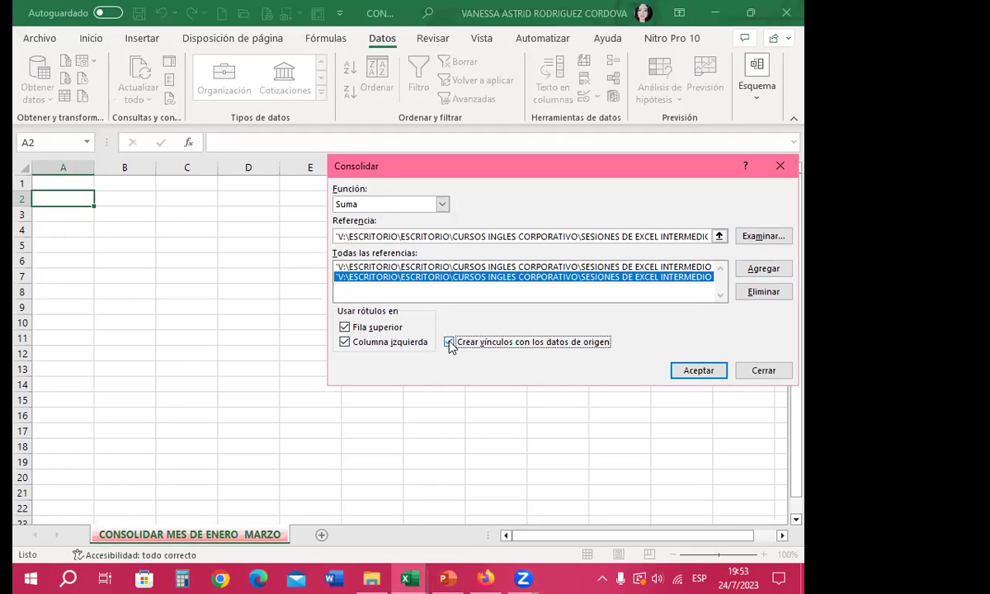
{"action": "left_click", "coordinate": [706, 372]}
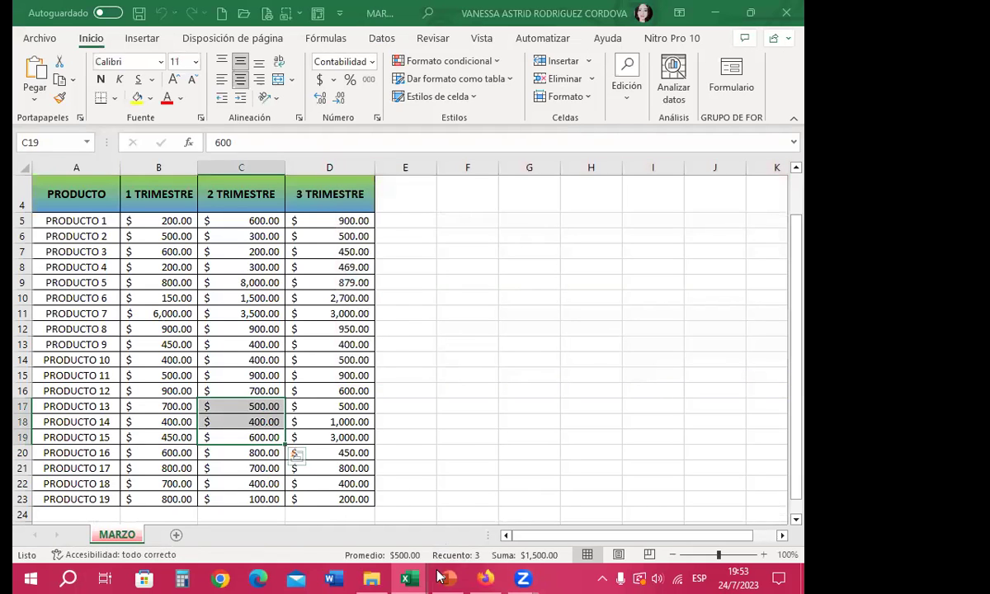
{"action": "left_click", "coordinate": [405, 578]}
In CONSOLIDAR, inspect the SUMA formulas in C8 and C5, then expand to outline level 2 and collapse to level 1.
{"action": "left_click", "coordinate": [247, 474]}
{"action": "left_click", "coordinate": [156, 234]}
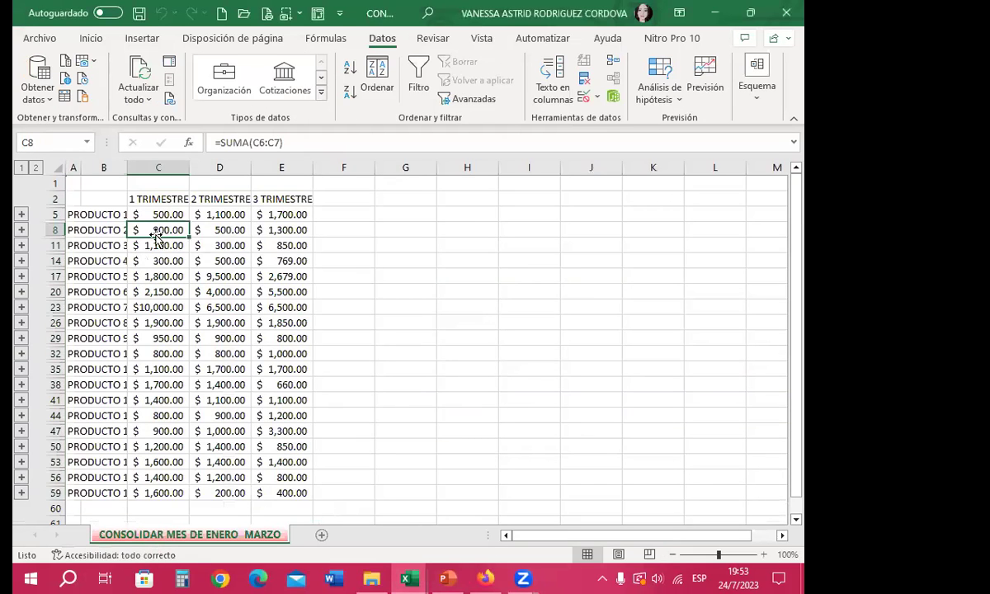
{"action": "left_click", "coordinate": [137, 208]}
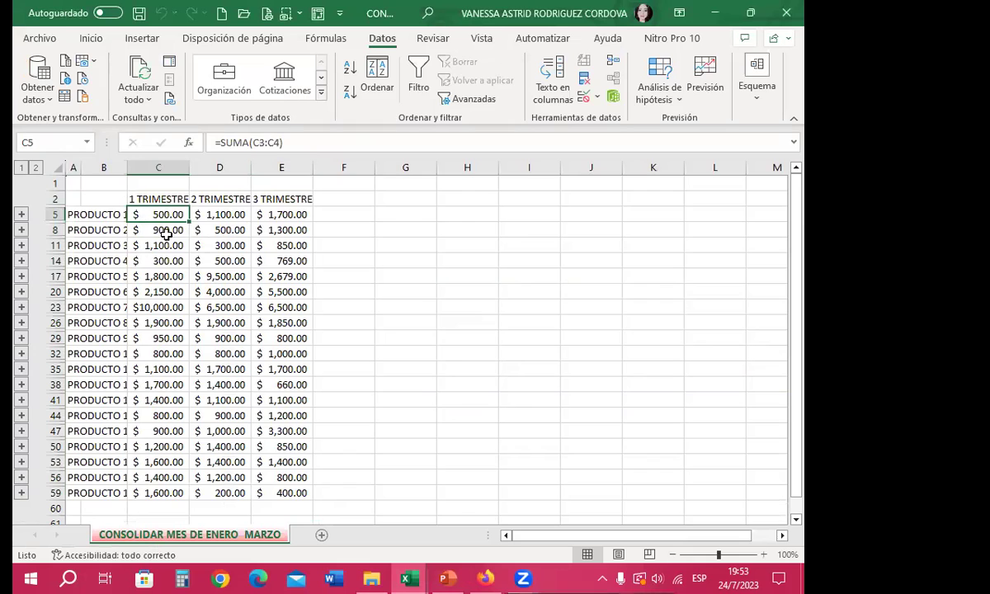
{"action": "left_click", "coordinate": [36, 167]}
{"action": "left_click", "coordinate": [24, 167]}
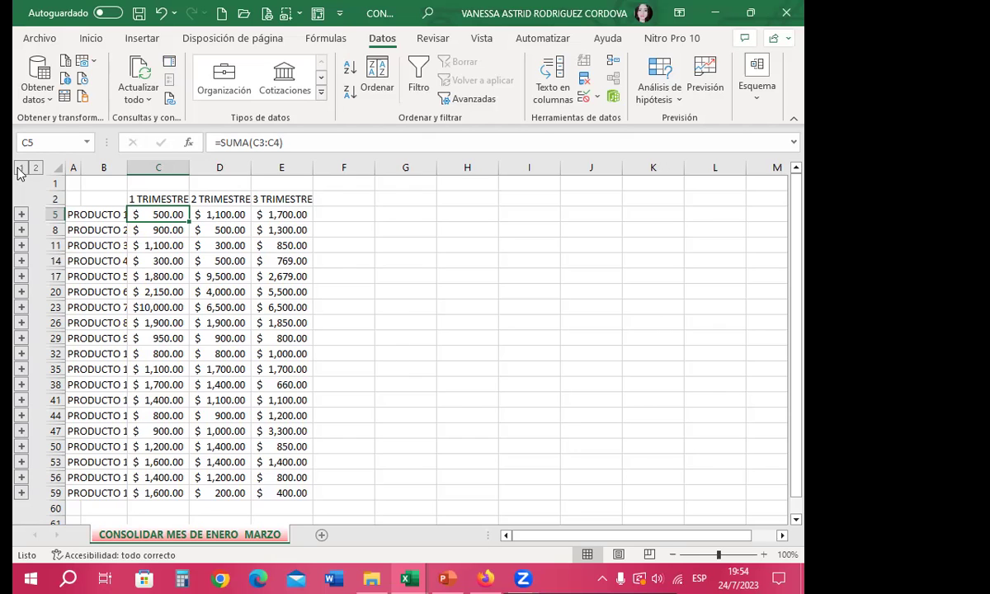
Expand to outline level 2 and verify the ENERO links in C3, D3, E3 and D9.
{"action": "left_click", "coordinate": [36, 169]}
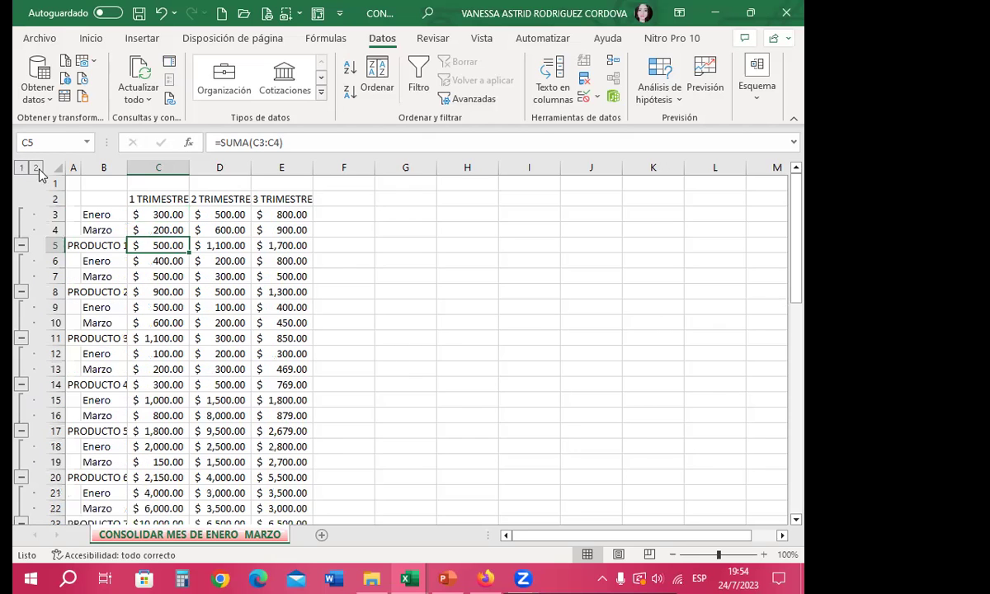
{"action": "left_click", "coordinate": [95, 199]}
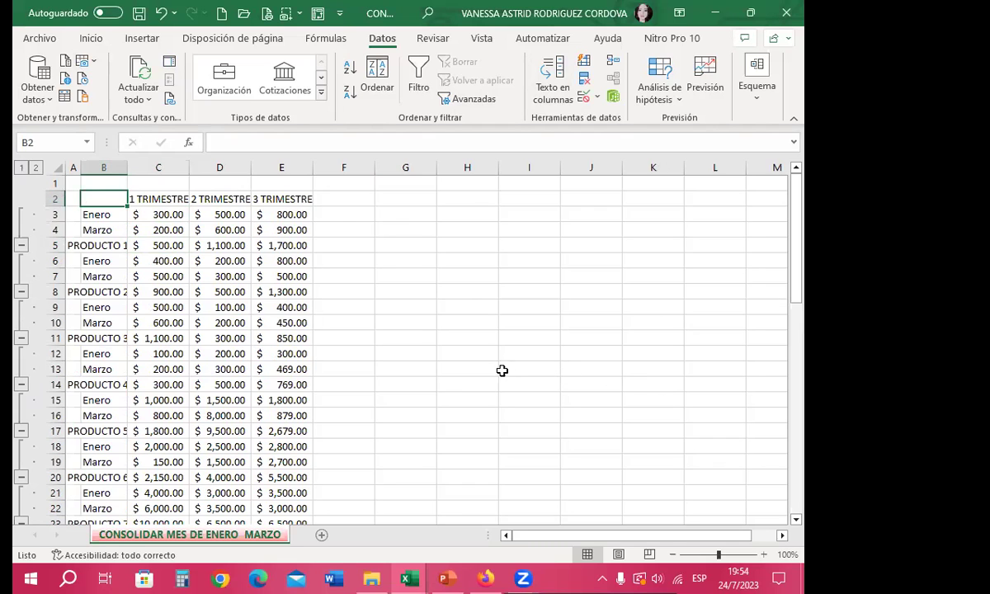
{"action": "left_click", "coordinate": [180, 245]}
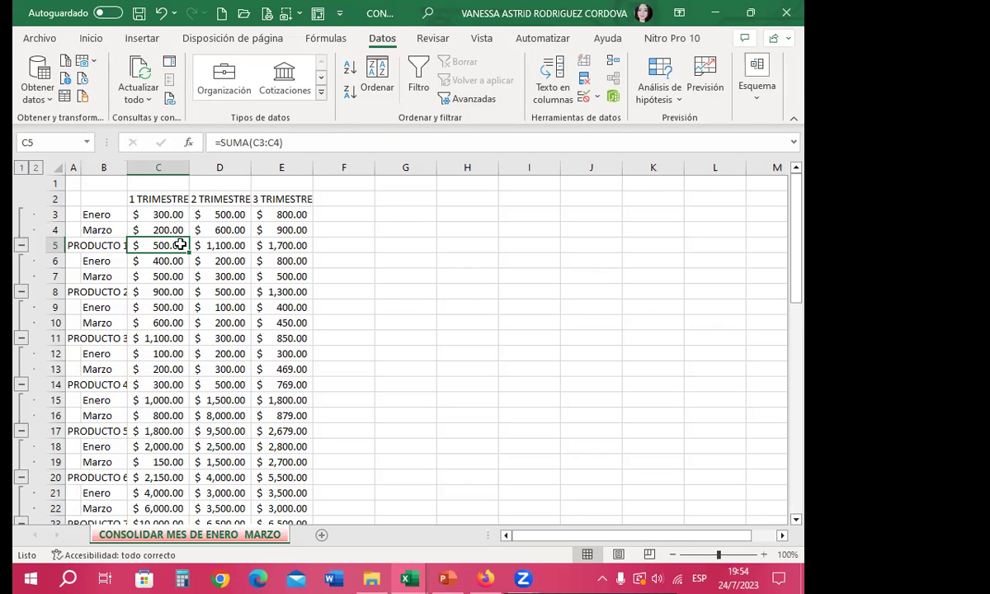
{"action": "left_click", "coordinate": [162, 212]}
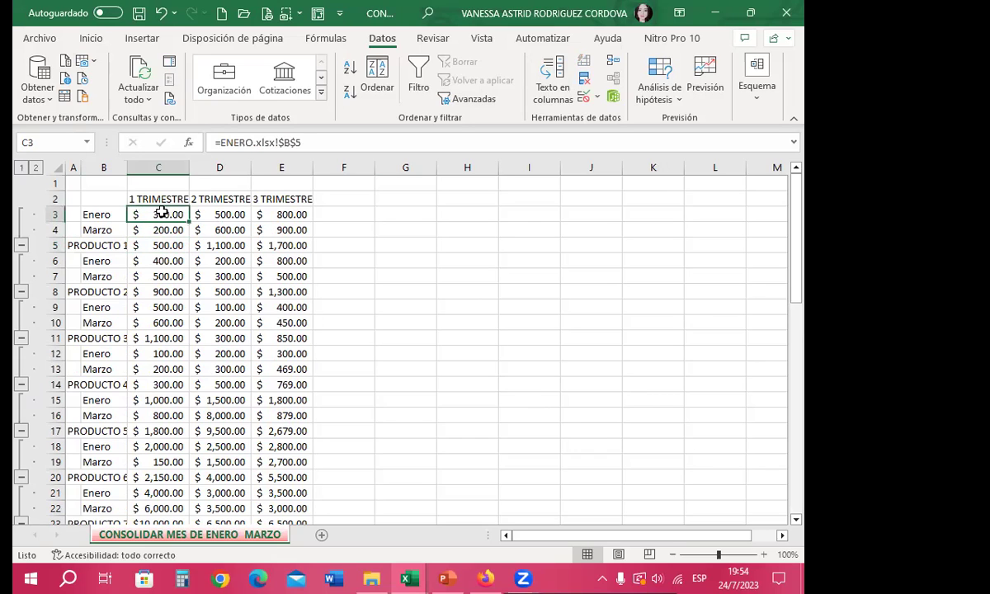
{"action": "left_click", "coordinate": [218, 215]}
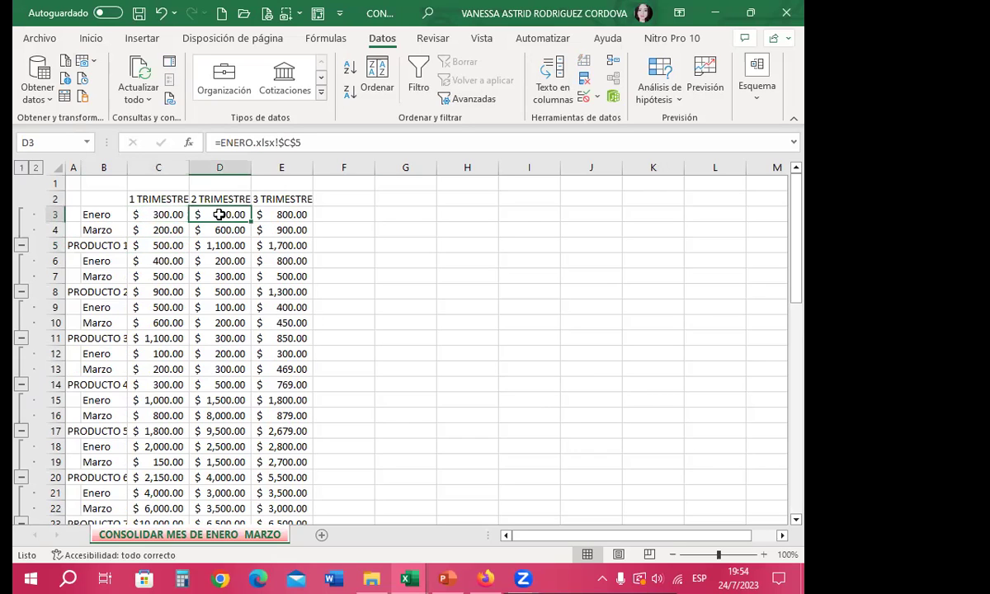
{"action": "left_click", "coordinate": [279, 214]}
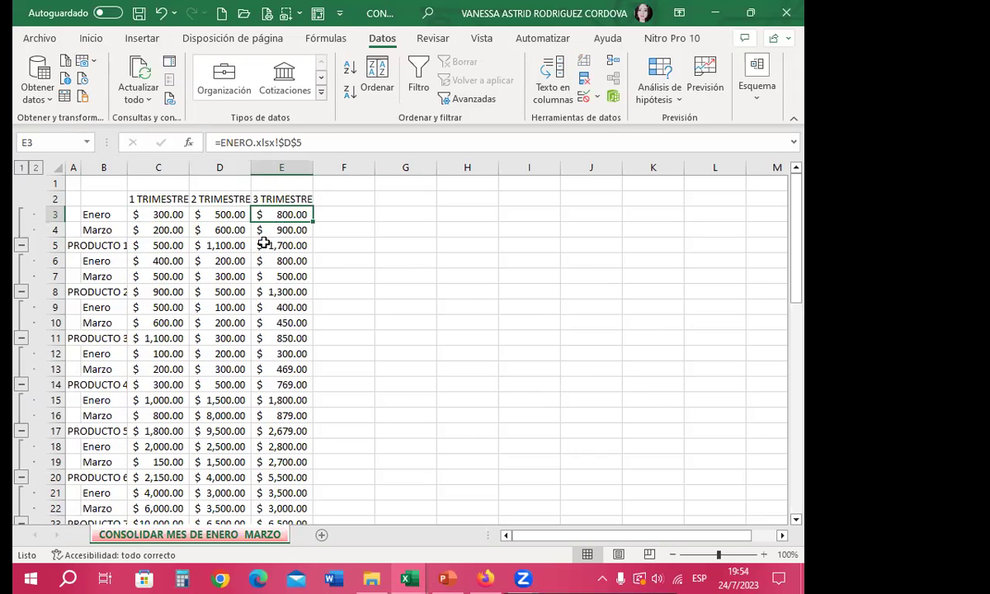
{"action": "left_click", "coordinate": [221, 304]}
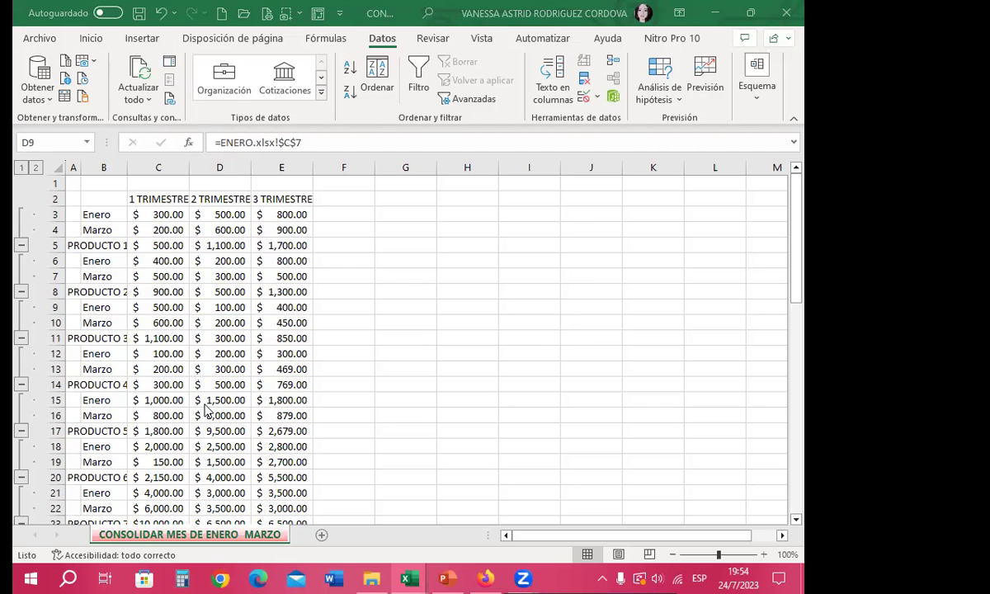
{"action": "scroll", "coordinate": [332, 305], "scroll_direction": "down", "scroll_amount": 3}
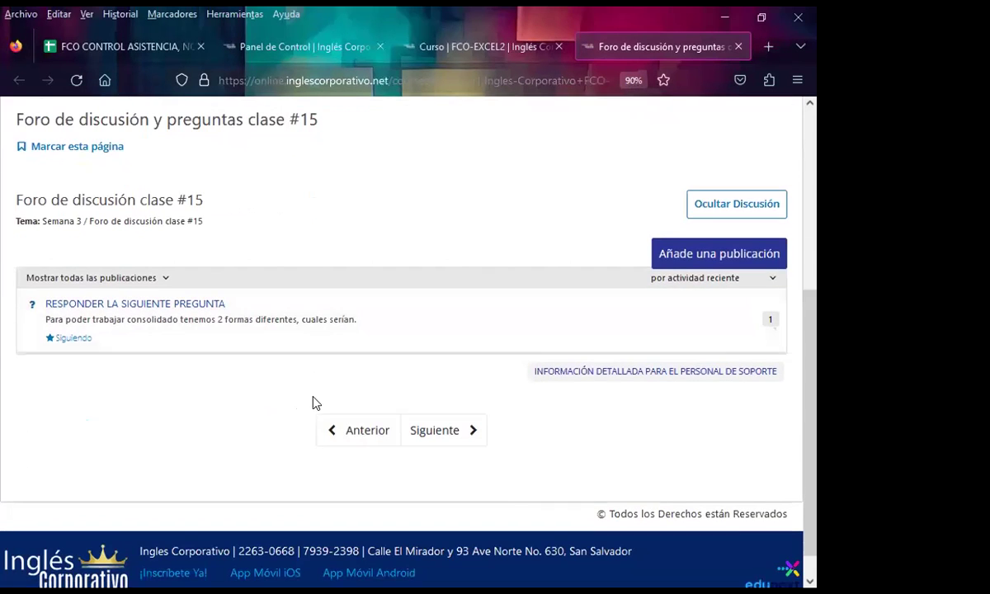